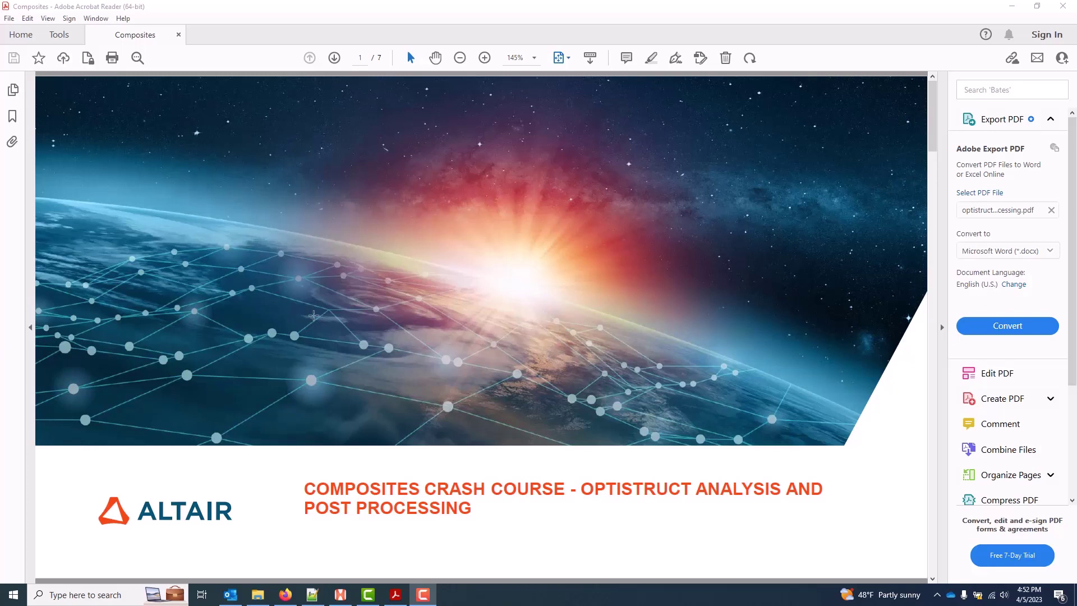
Scroll the Composites course PDF to the Apply Thermal Load page, then return to HyperWorks
scroll(319, 326, down, 1)
scroll(319, 326, down, 1)
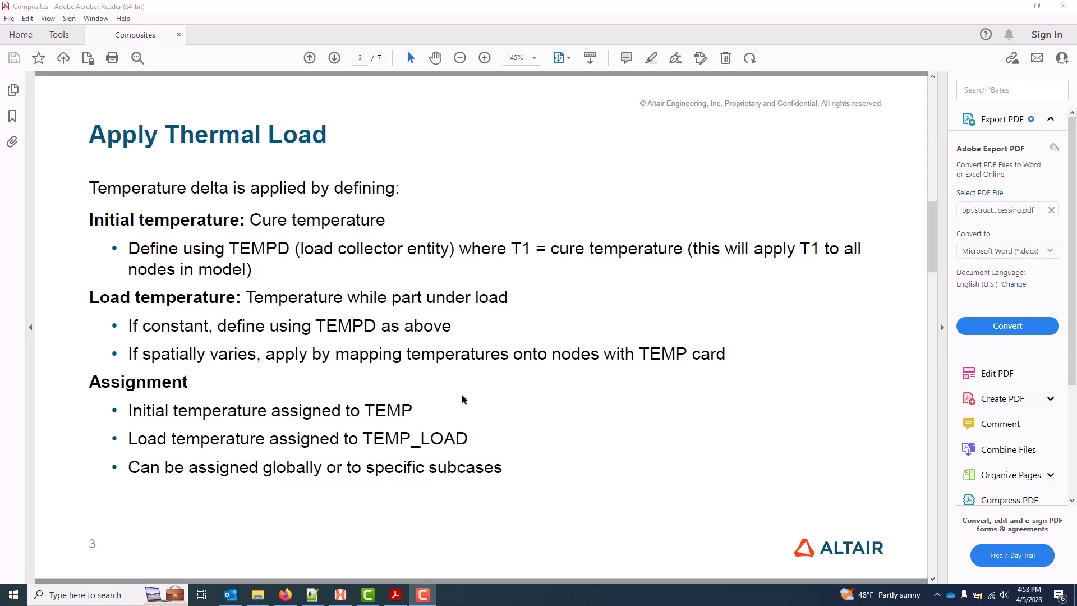
click(340, 594)
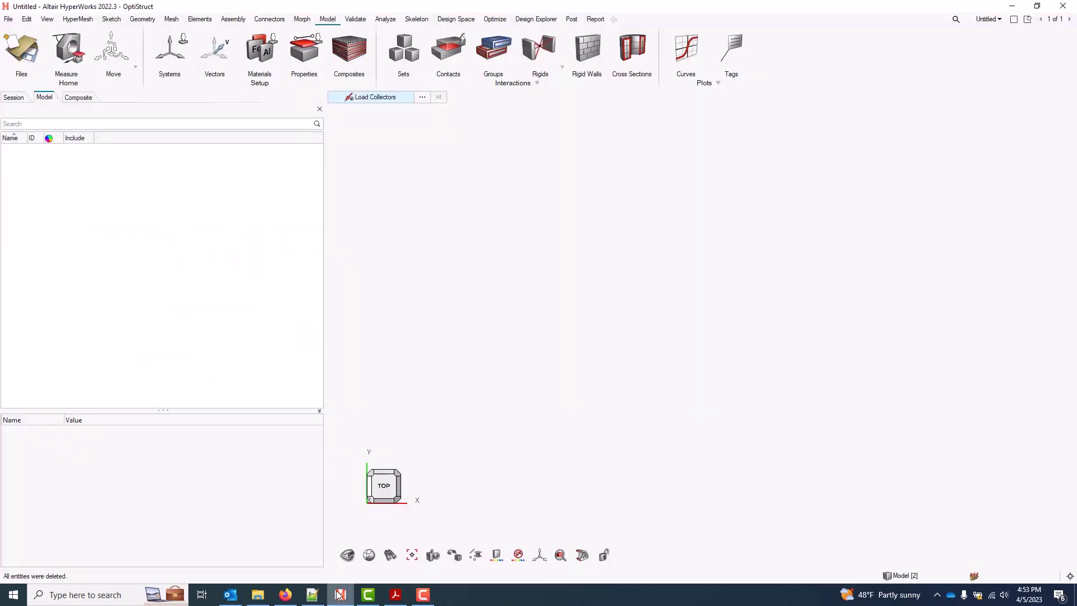
Open the HyperMesh model hat_ply_based.hm from the data folder
click(7, 19)
mouse_move(33, 53)
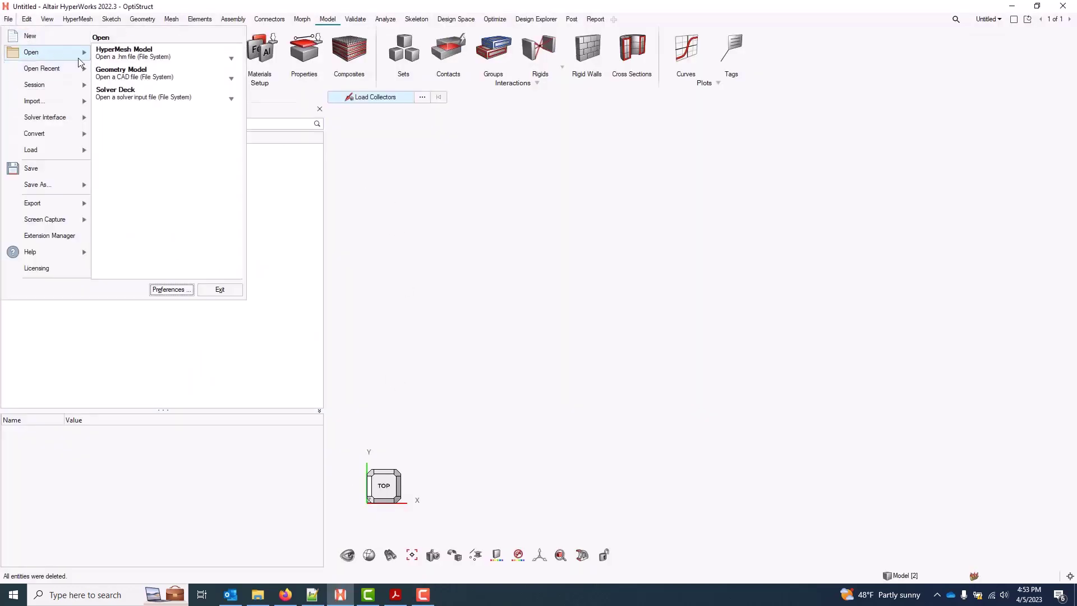
click(171, 55)
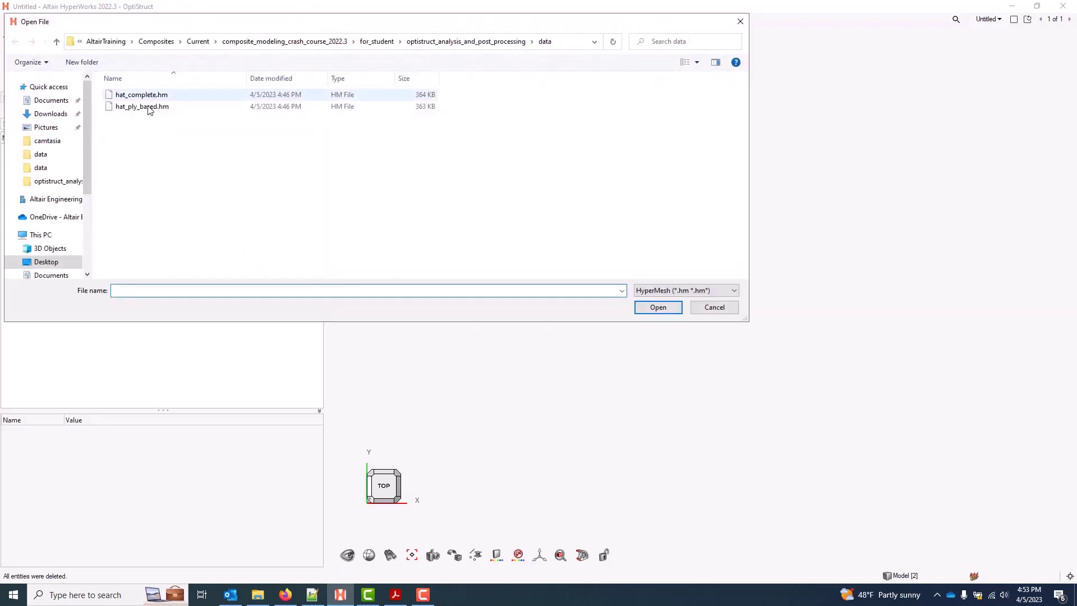
click(149, 107)
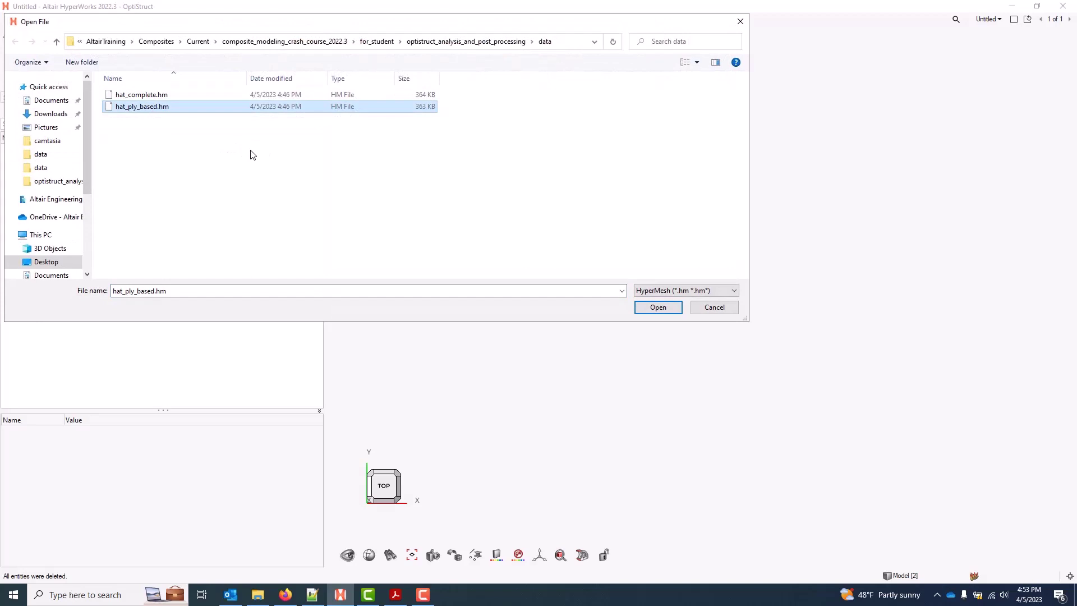
click(651, 307)
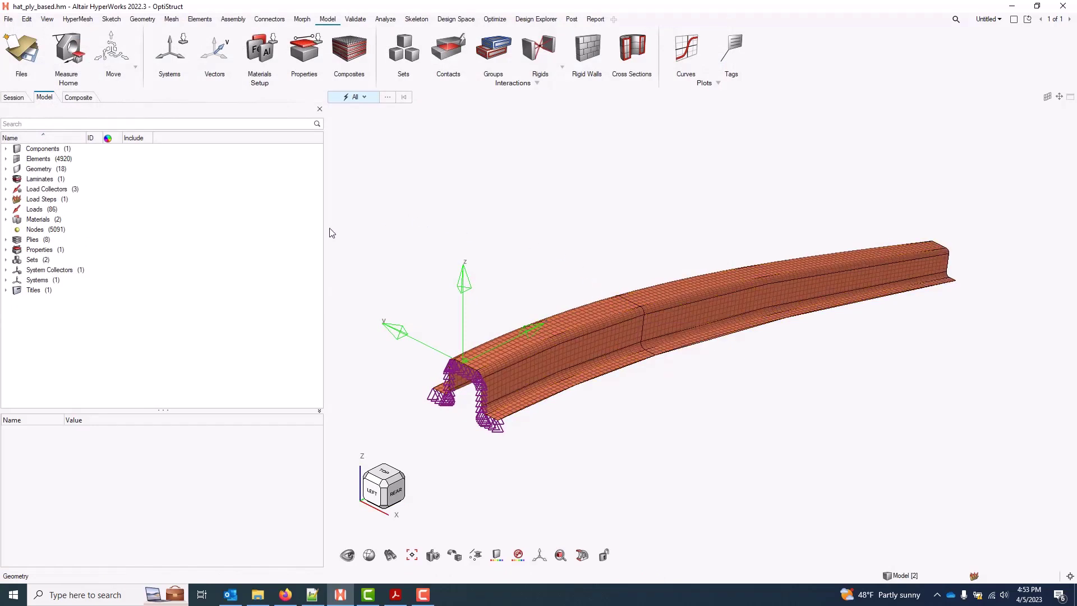
Create a new load collector in the Model browser named temp_cure
right_click(220, 192)
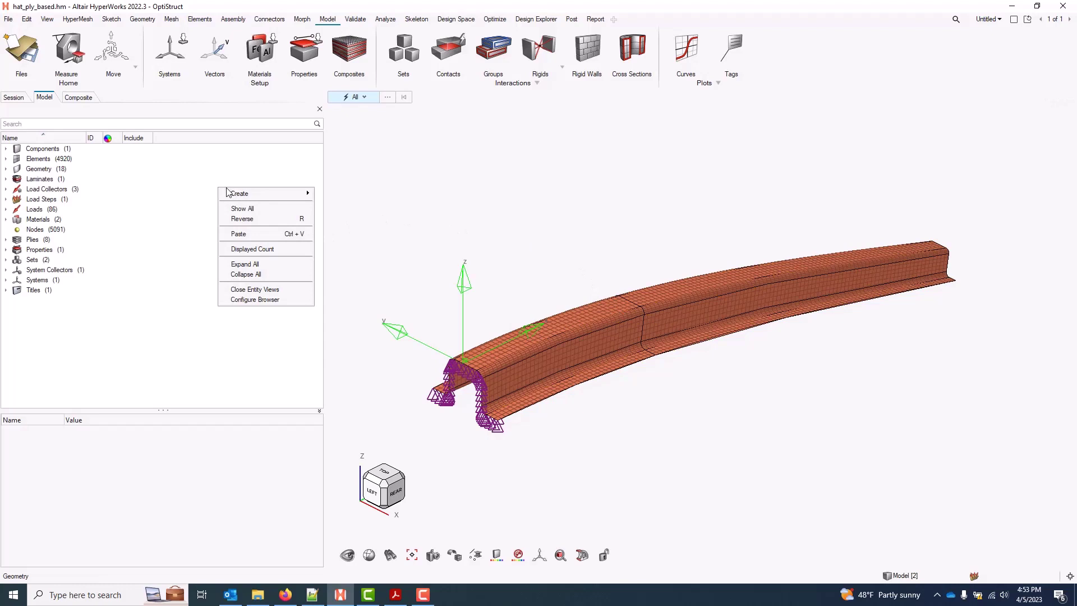
mouse_move(239, 195)
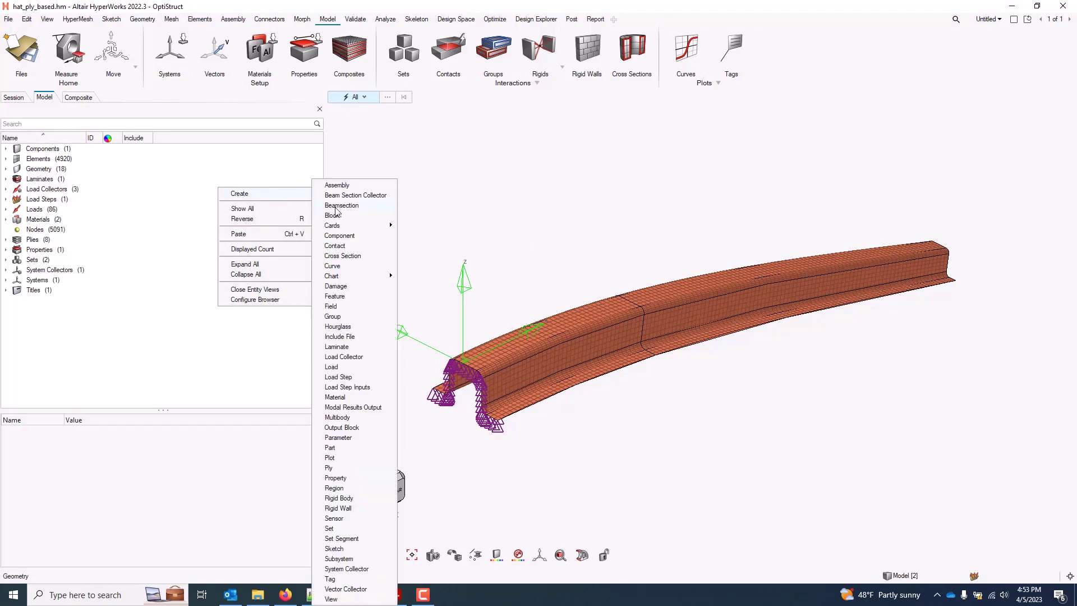
click(370, 357)
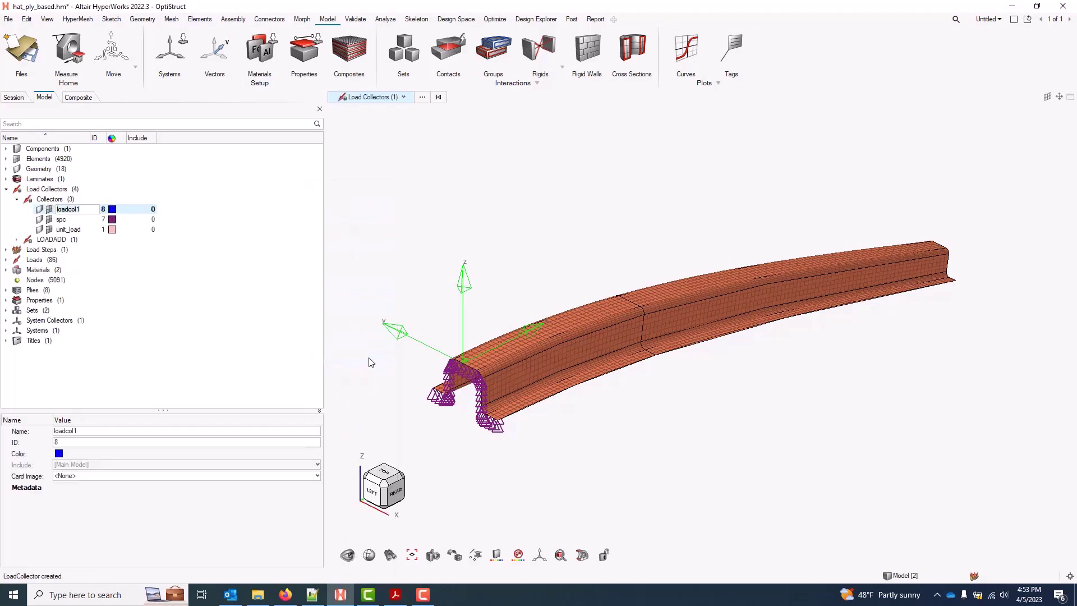
text(temp_cure)
key(Return)
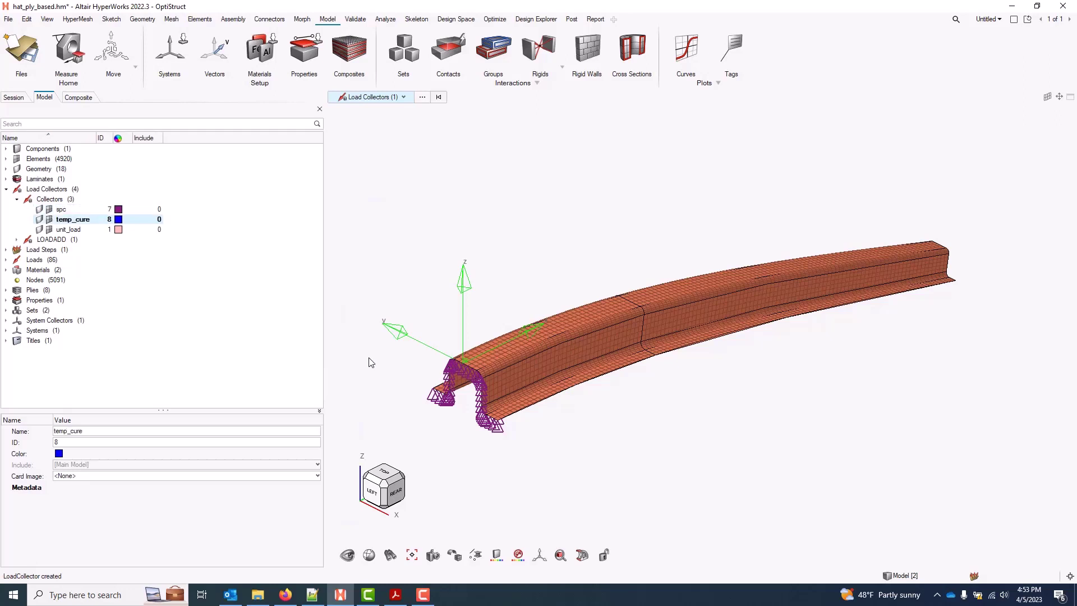
Give temp_cure the TEMPD card image with T1 set to 130.0
click(224, 476)
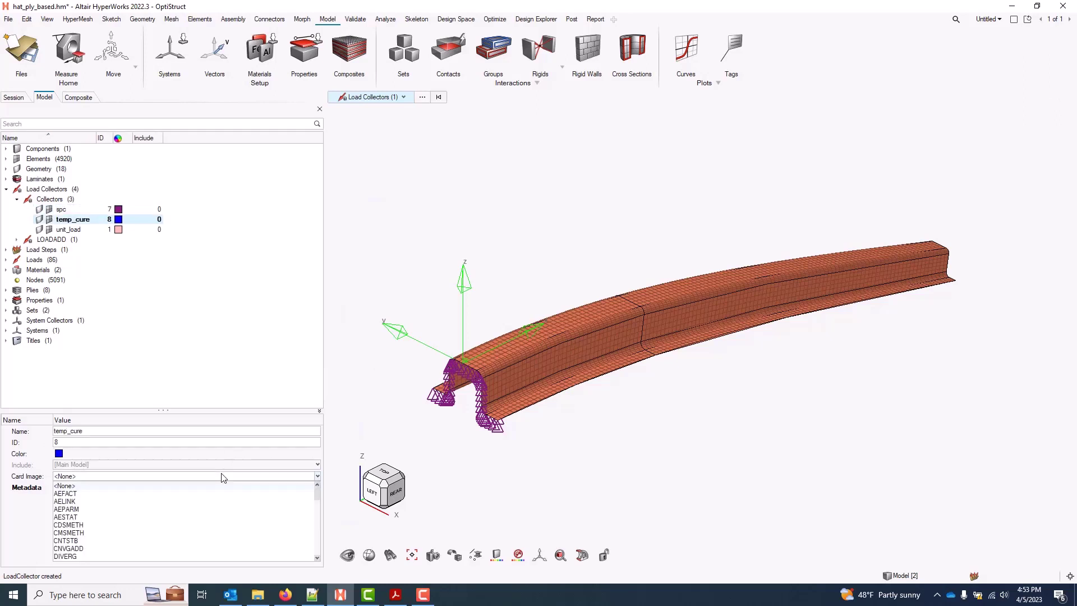
scroll(224, 476, down, 10)
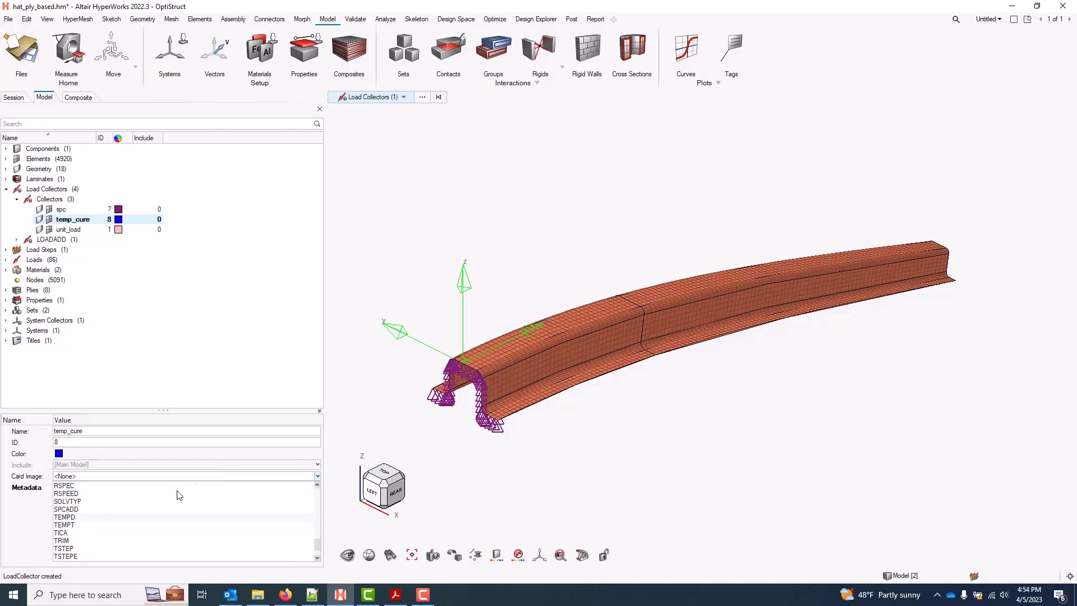
click(101, 517)
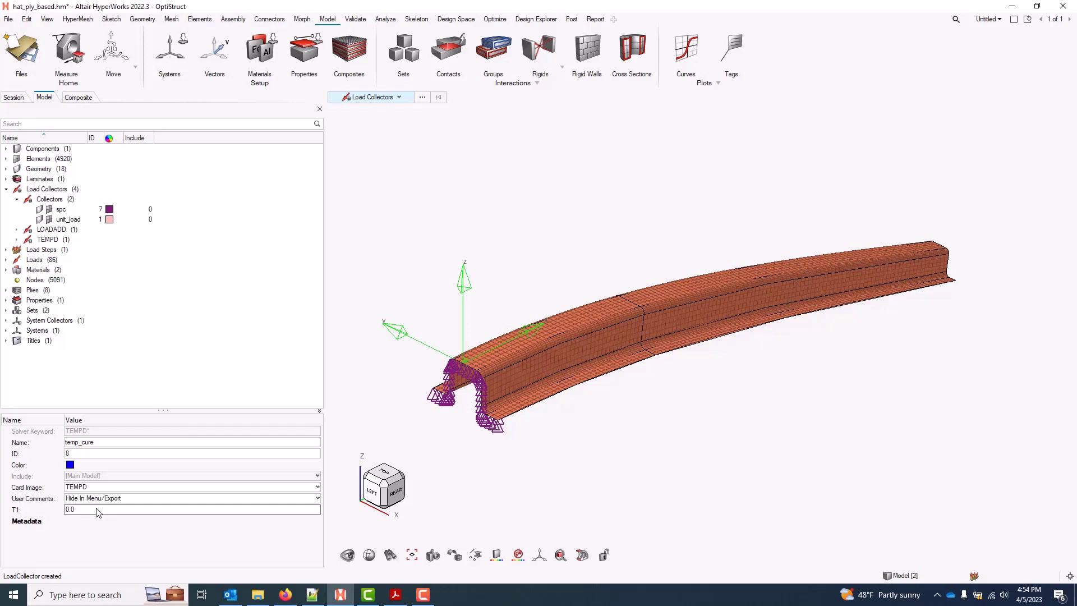
click(98, 512)
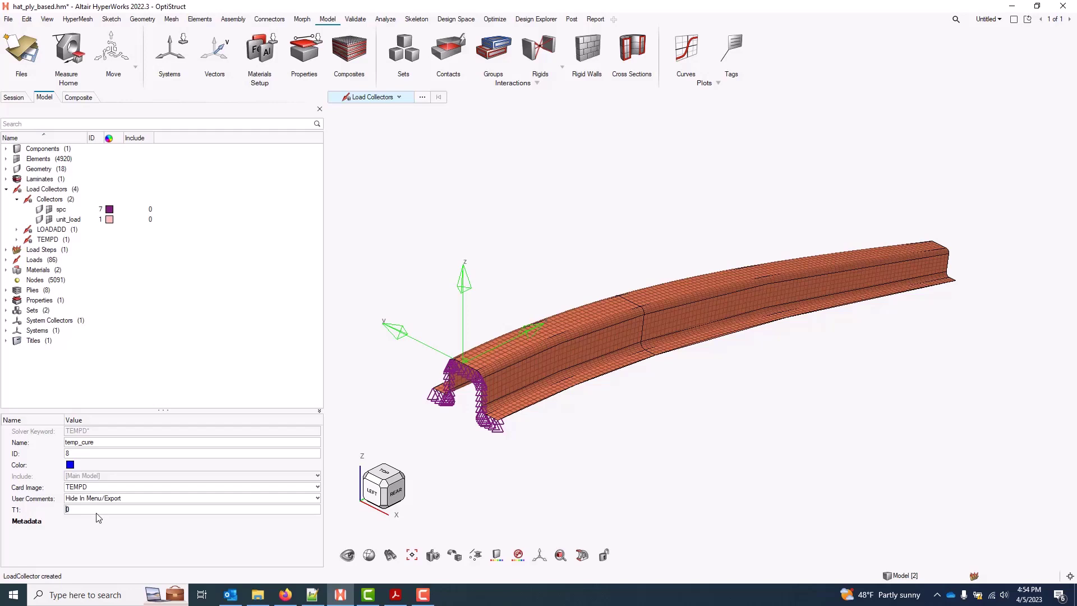
text(130)
key(Return)
Create another load collector named temp_load
right_click(255, 236)
mouse_move(277, 239)
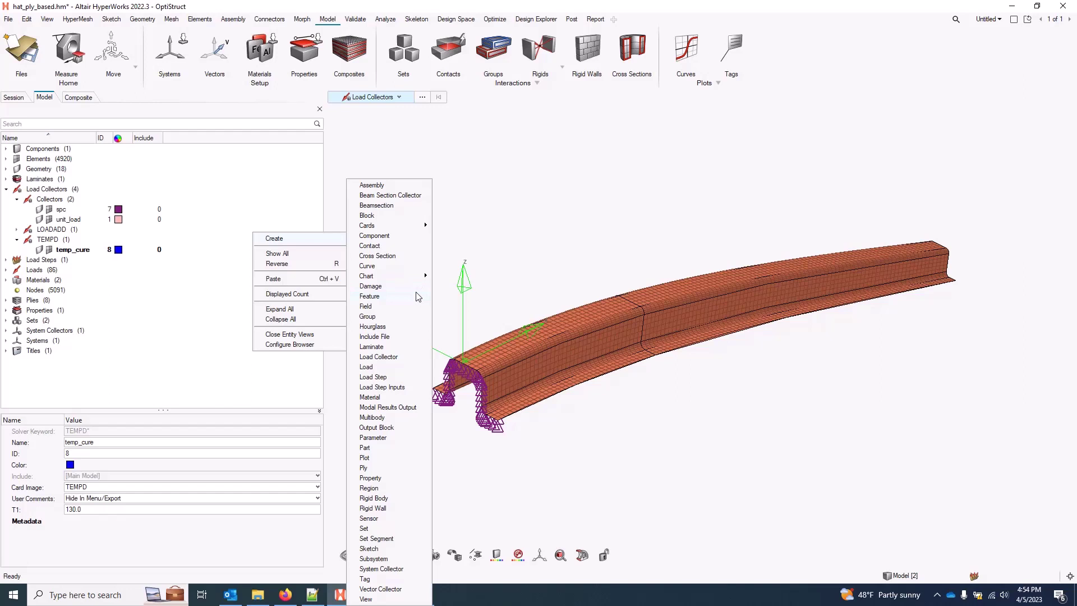
click(407, 362)
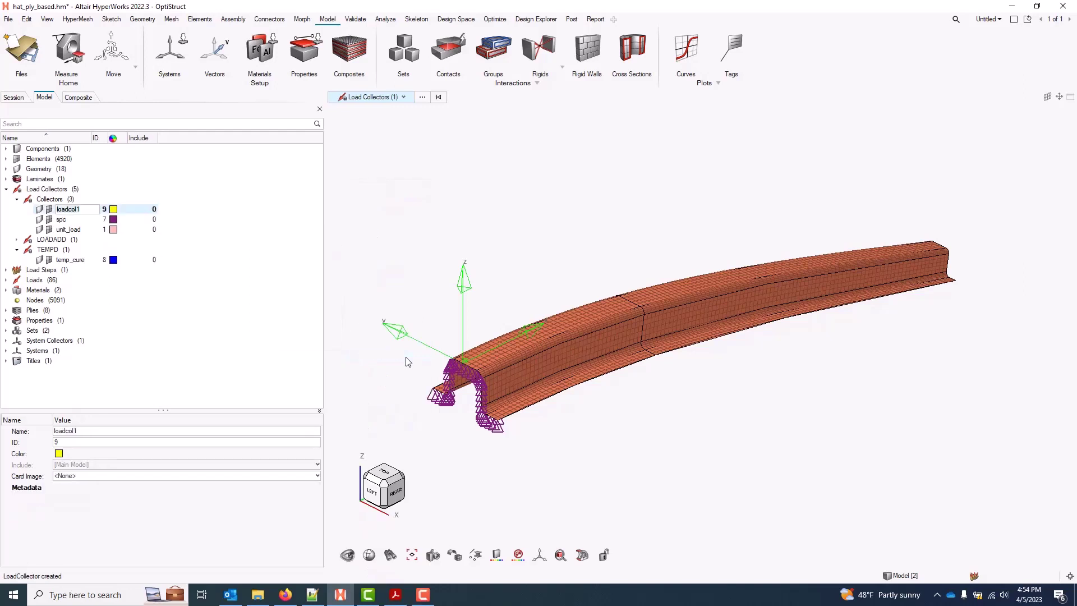
text(temp_load)
key(Return)
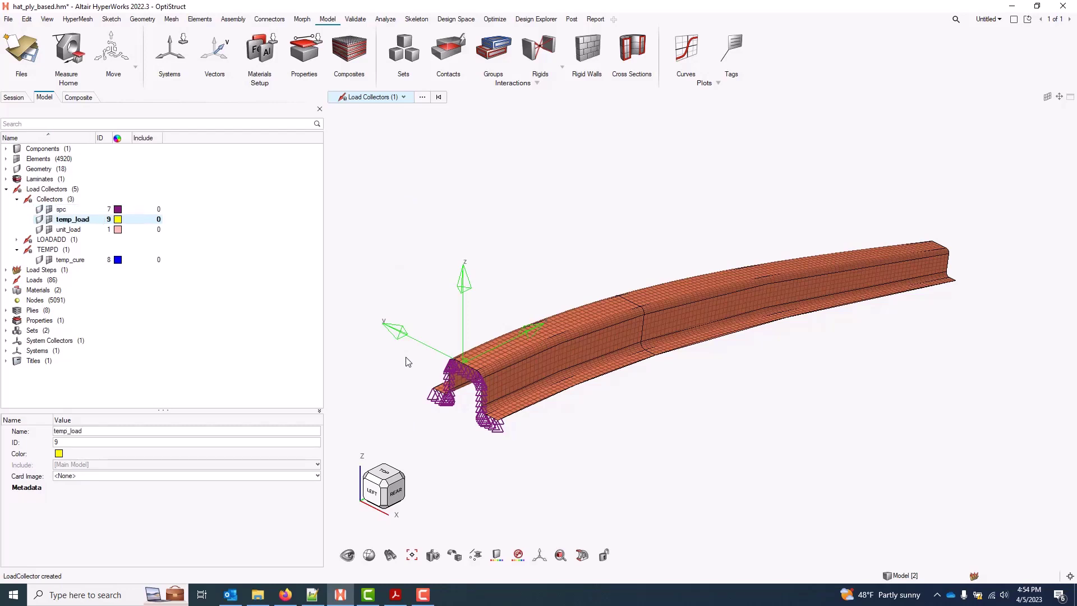
Make temp_load a TEMPD card with T1 = 25.0, then check temp_cure and temp_load values
click(140, 474)
scroll(137, 476, down, 5)
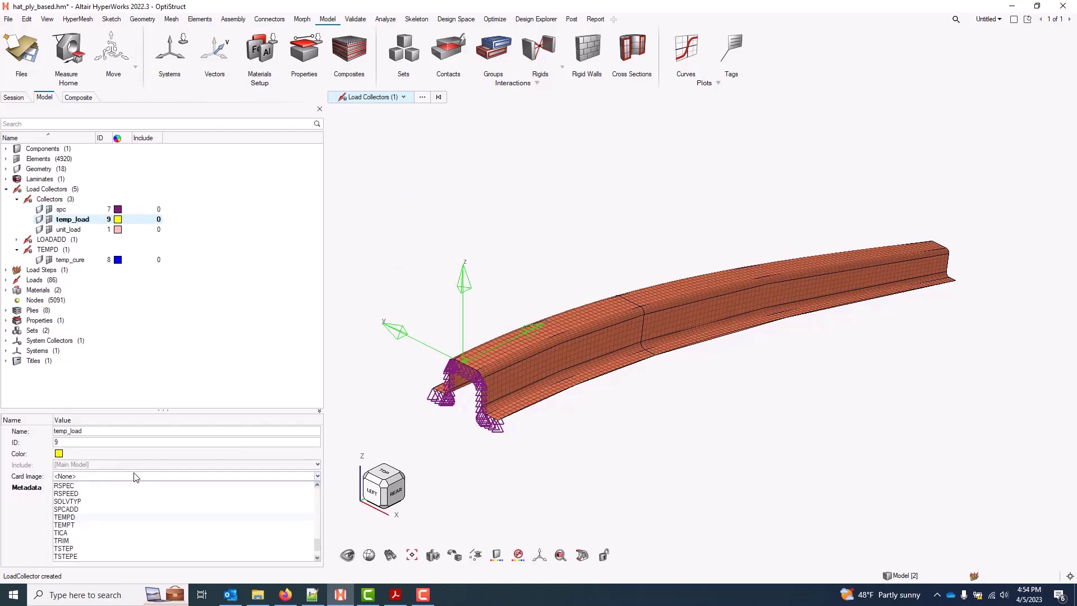
click(90, 518)
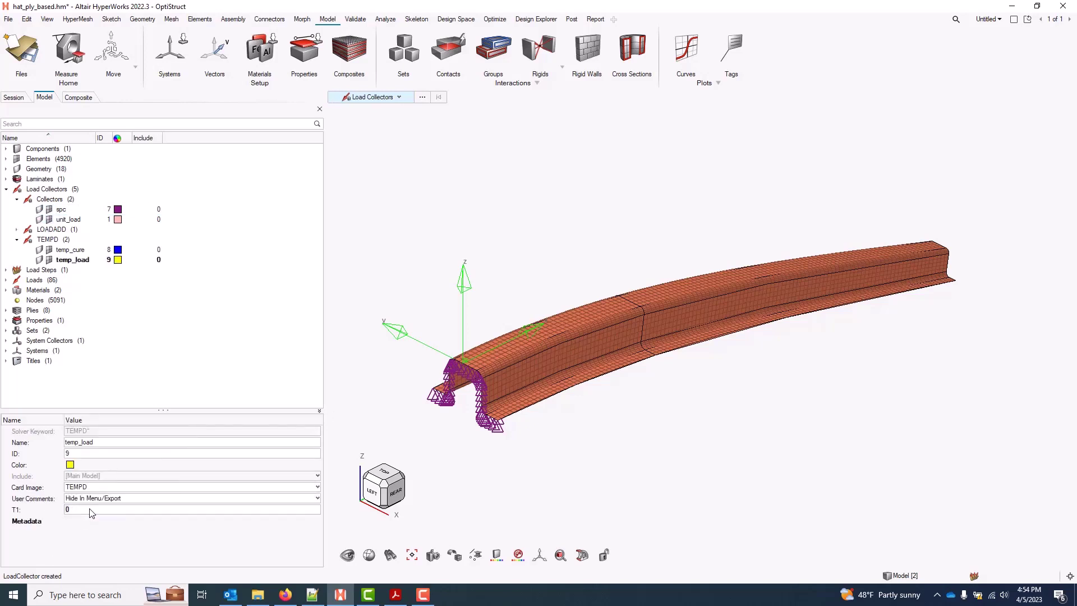
text(25.0)
key(Return)
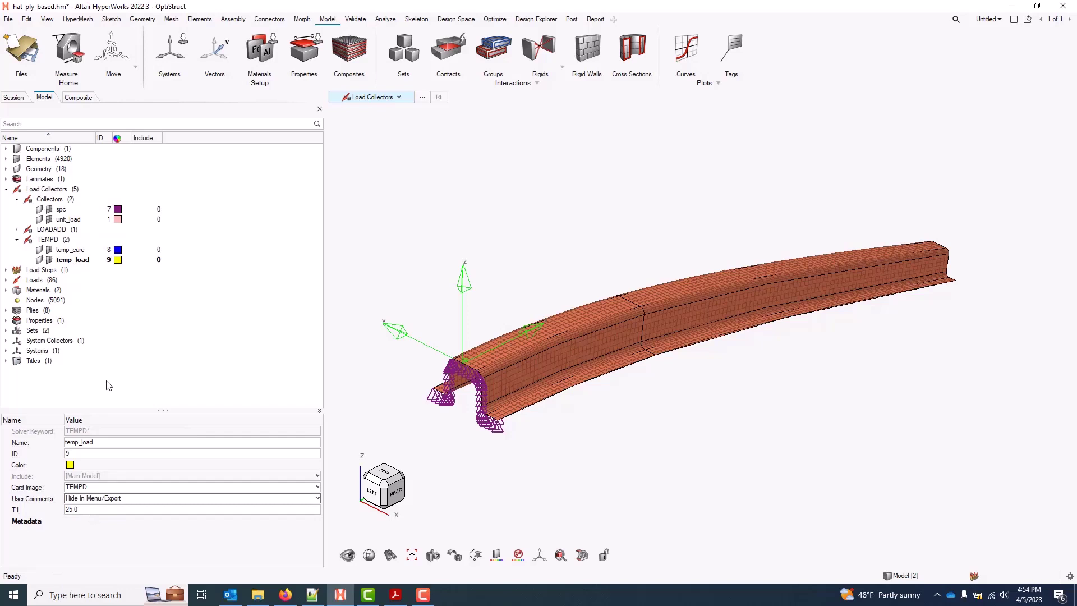
click(85, 250)
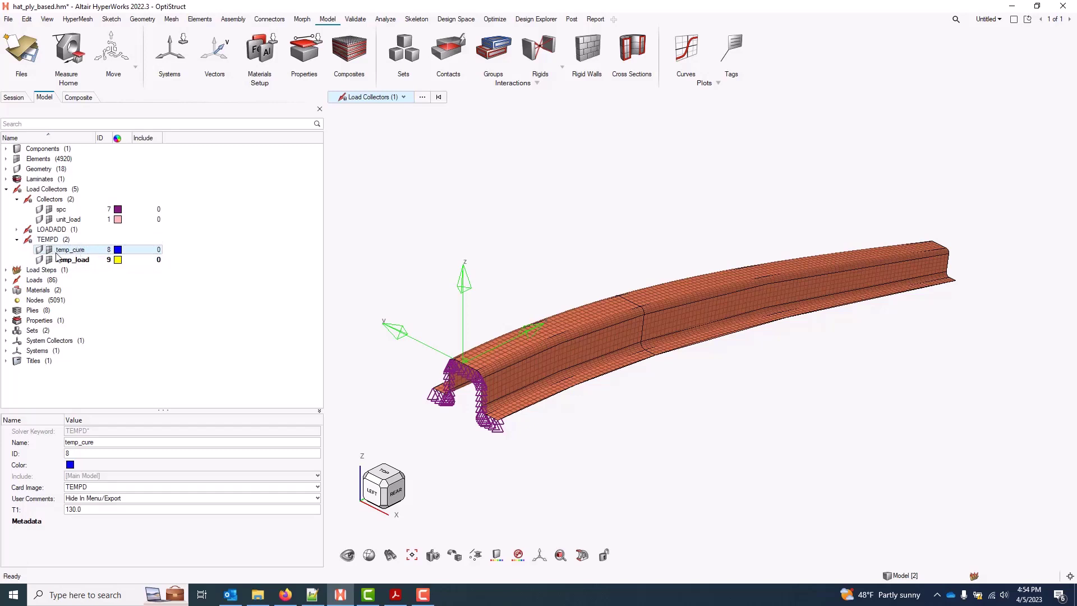
click(84, 260)
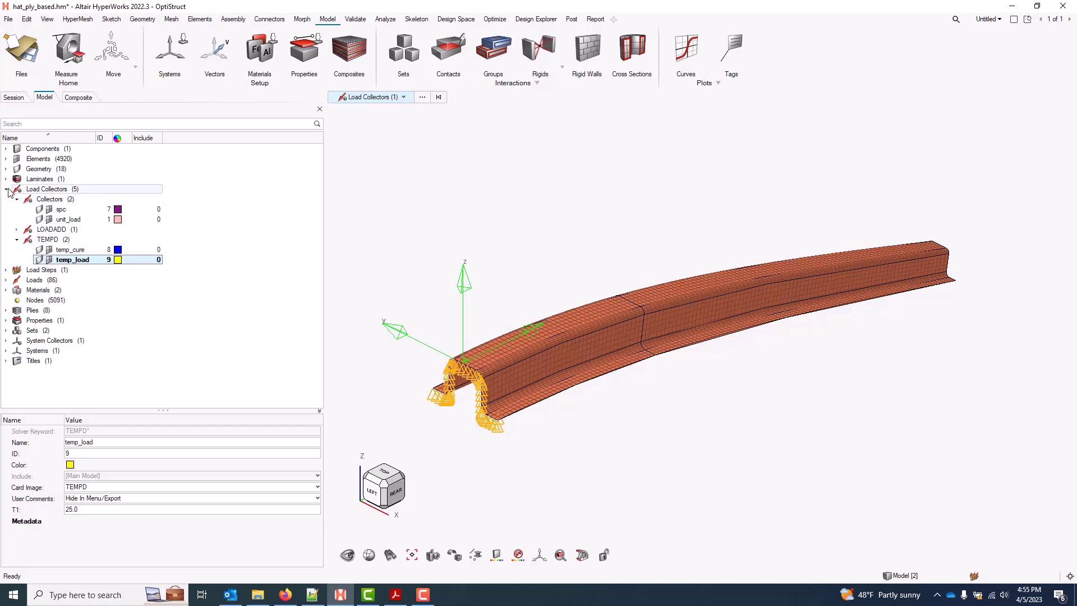
In loadstep1's subcase settings, enable TEMP initial temperature and assign temp_cure
click(6, 190)
click(5, 199)
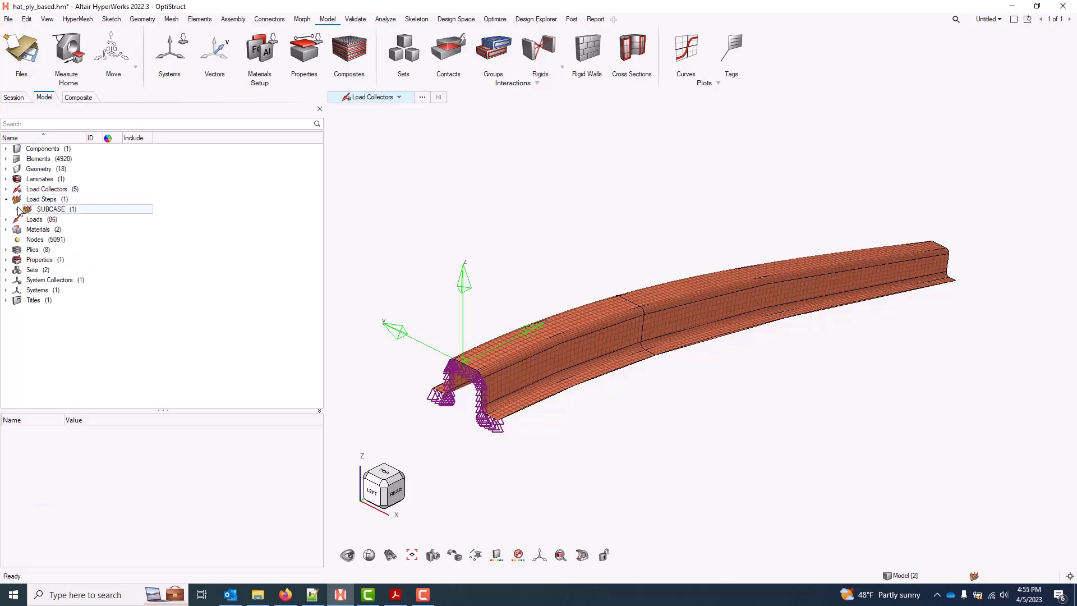
click(16, 209)
click(59, 220)
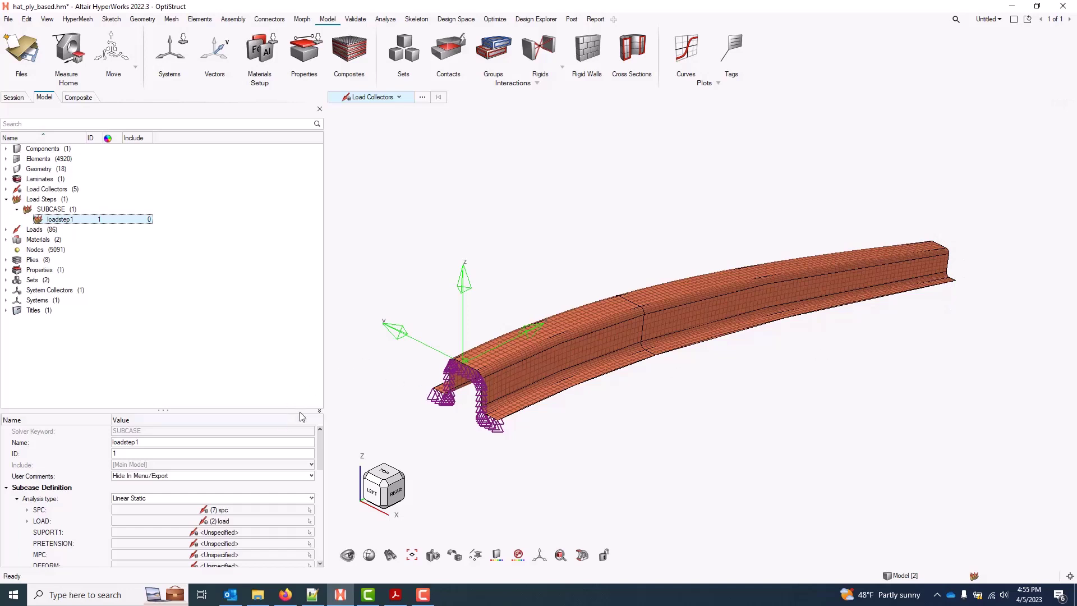
drag(298, 410, 322, 483)
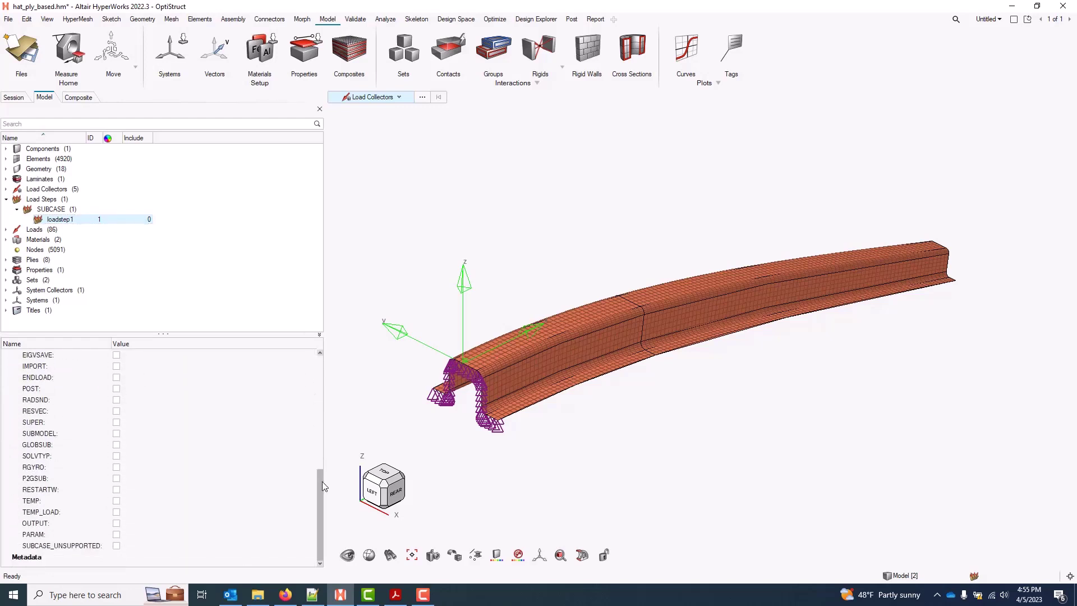
click(117, 501)
scroll(134, 481, down, 1)
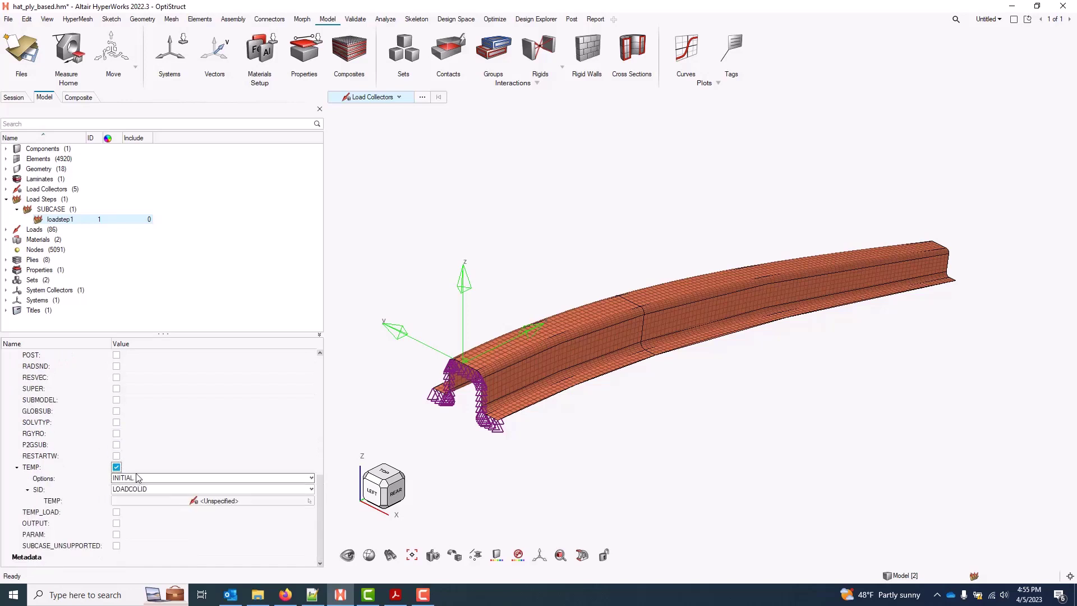
click(222, 501)
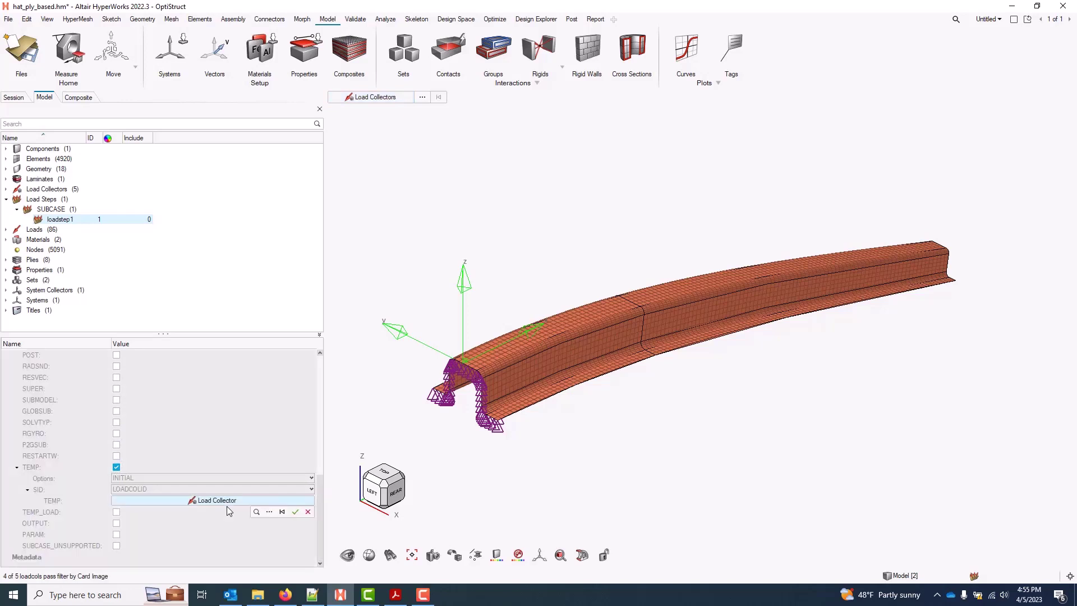
click(270, 512)
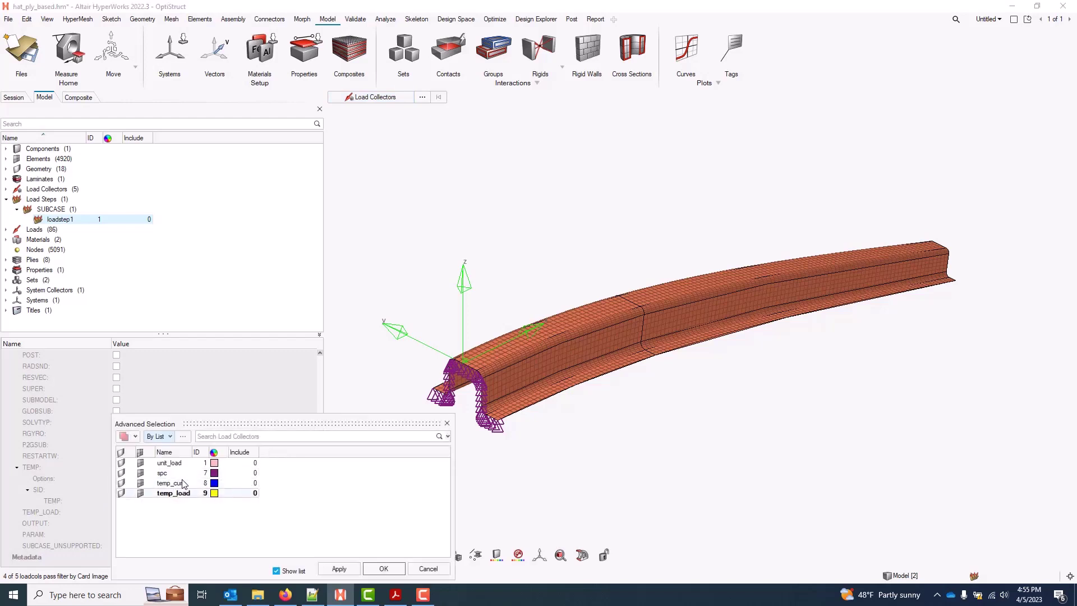
click(183, 483)
click(384, 568)
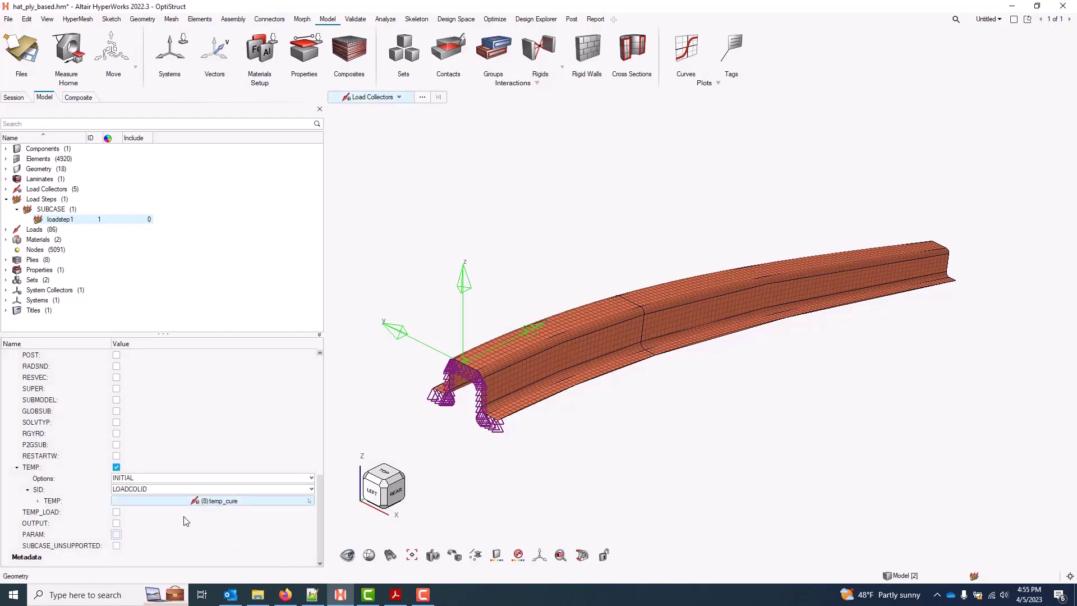
Enable TEMP_LOAD in loadstep1 and assign the temp_load collector
click(116, 511)
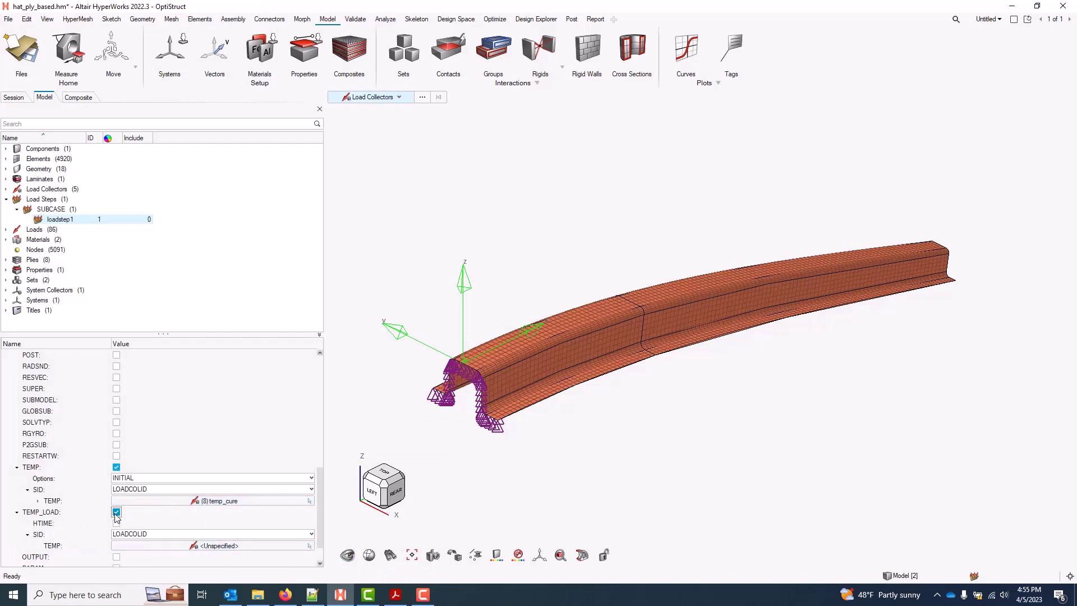
click(227, 545)
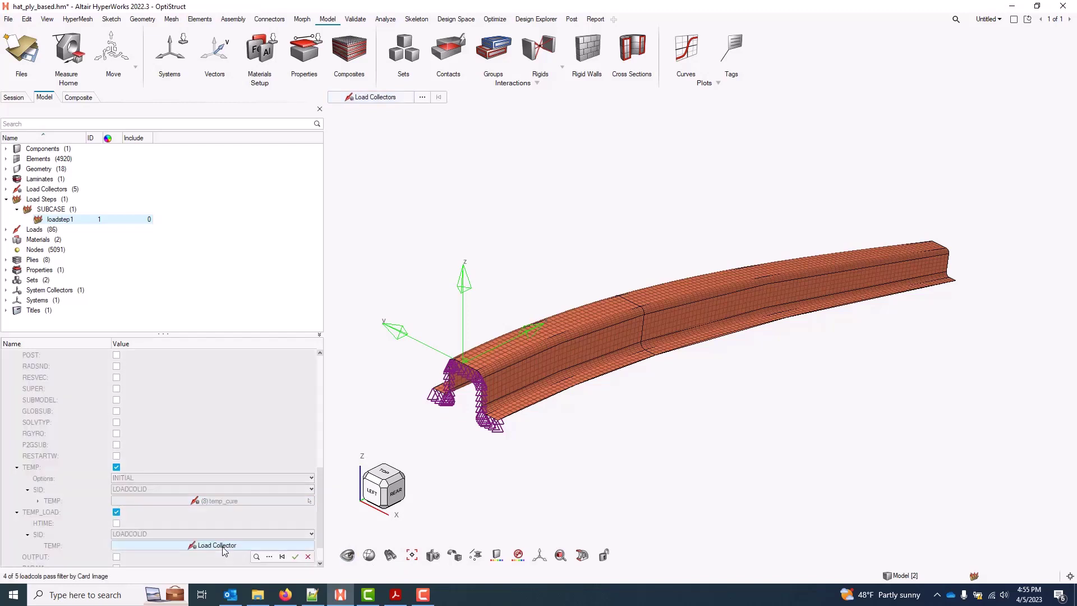
click(270, 556)
click(178, 494)
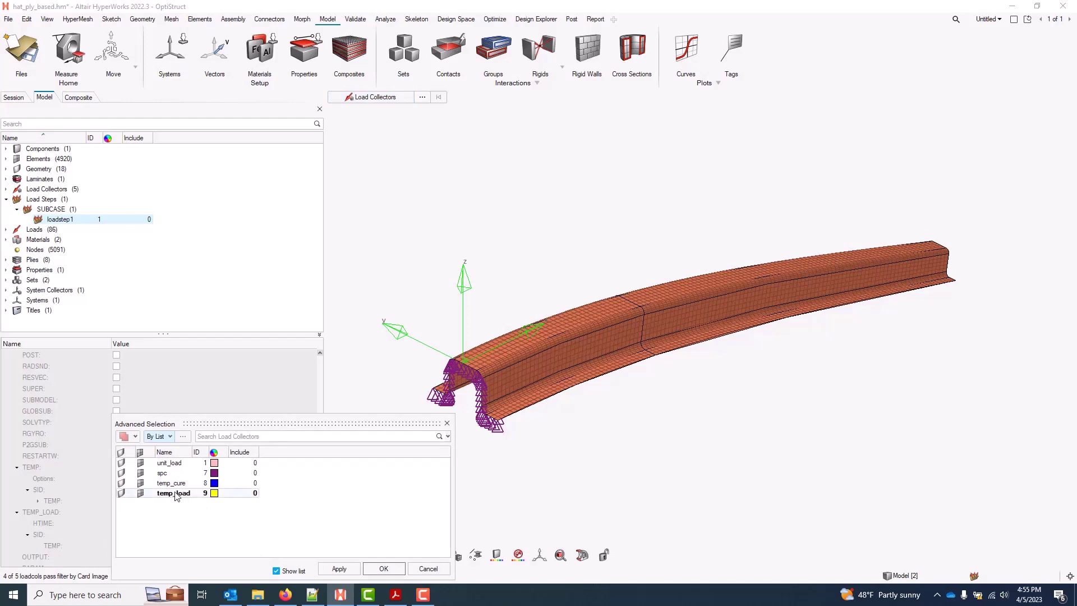
click(374, 567)
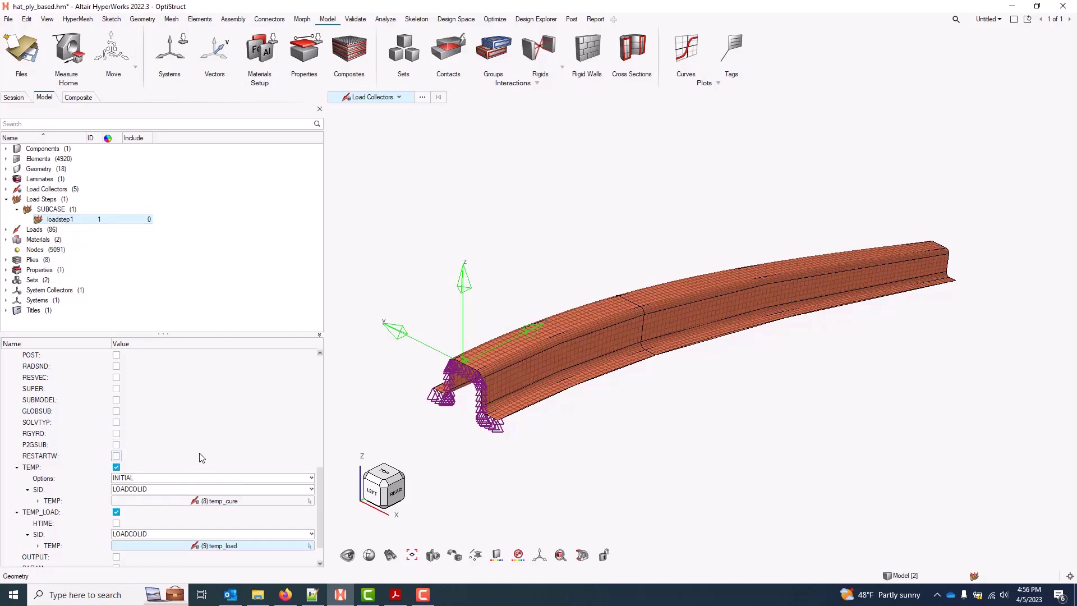
Clear loadstep1's temperature entries and create a GLOBAL_CASE_CONTROL card
click(116, 512)
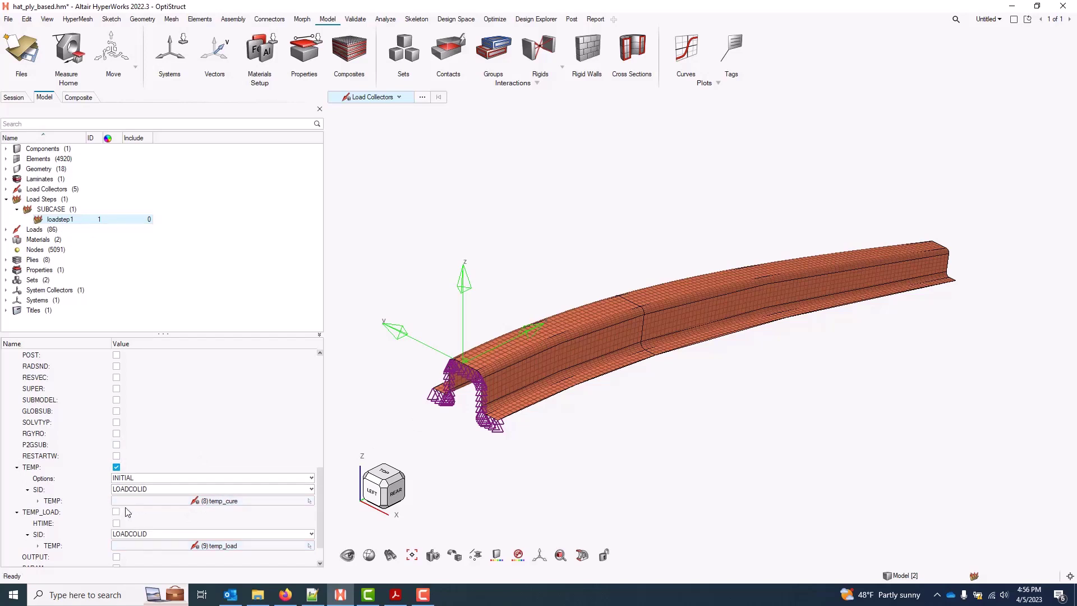
click(116, 467)
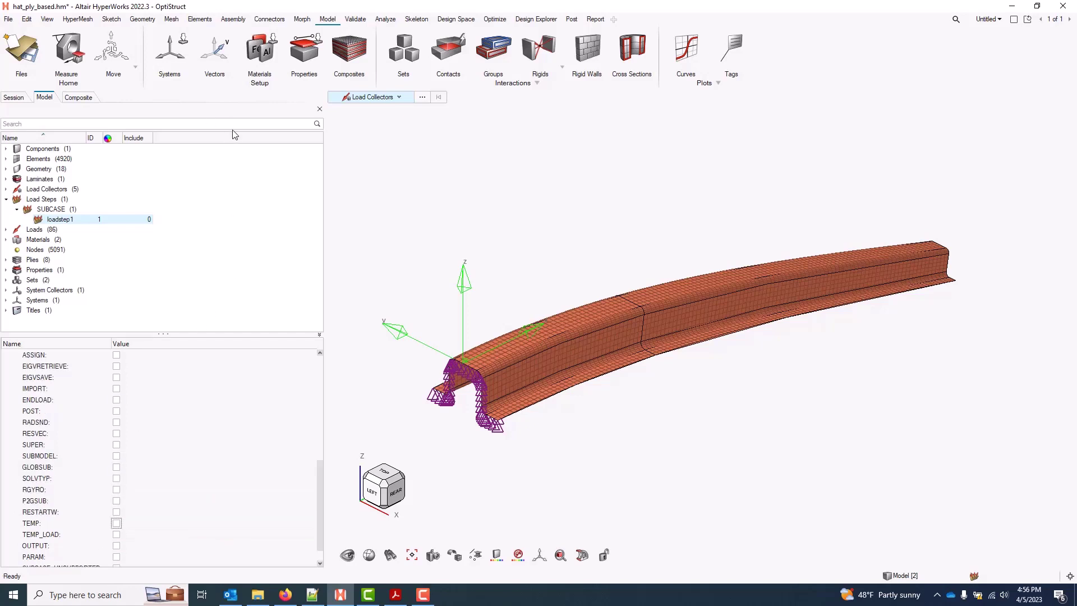
right_click(234, 170)
mouse_move(266, 176)
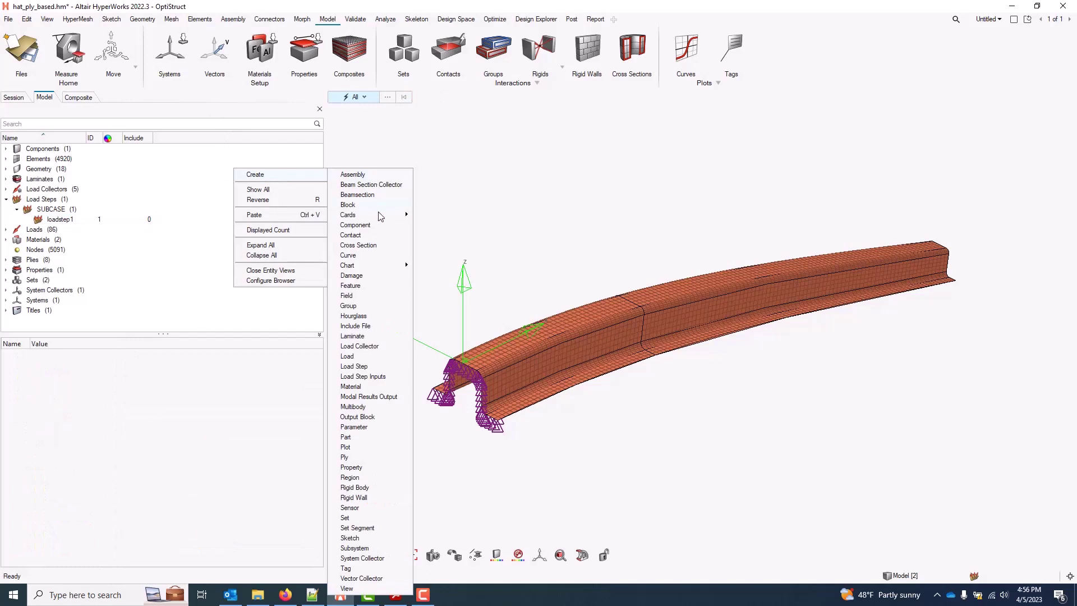
mouse_move(381, 218)
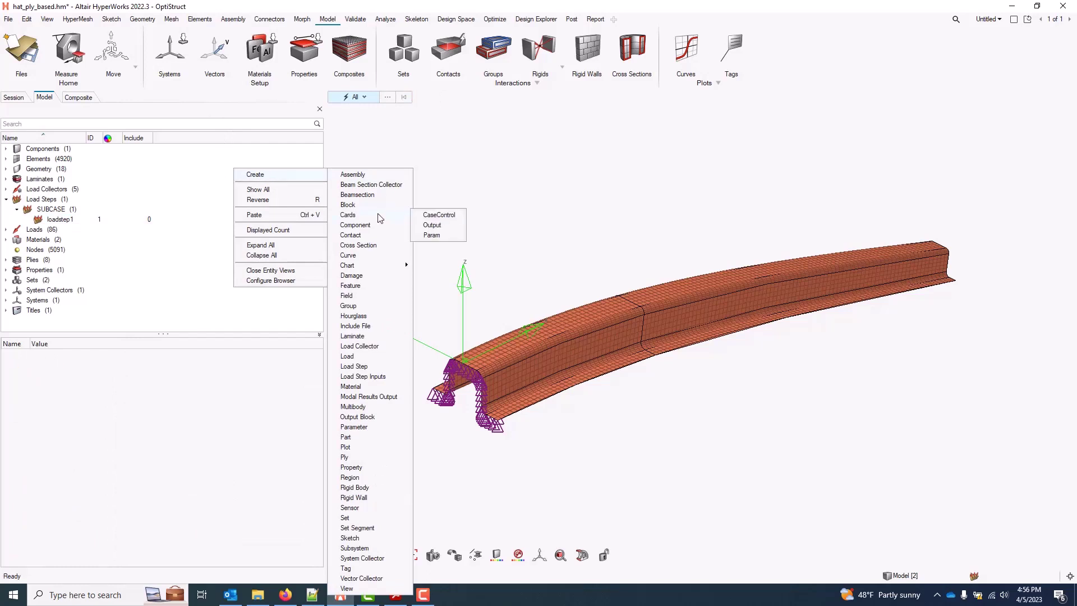
click(463, 218)
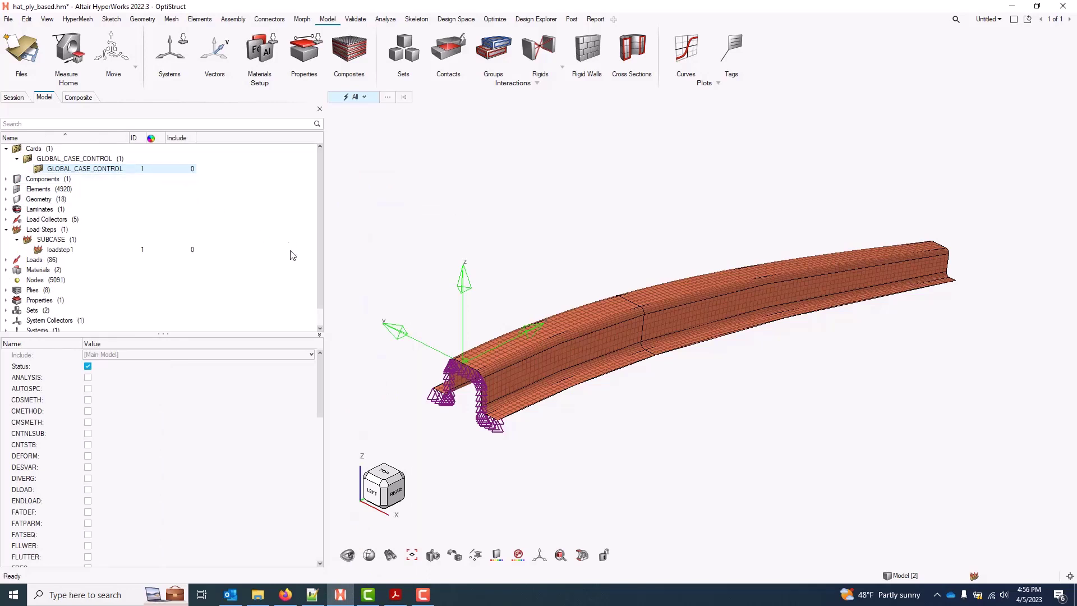
scroll(320, 430, down, 2)
drag(320, 431, 319, 523)
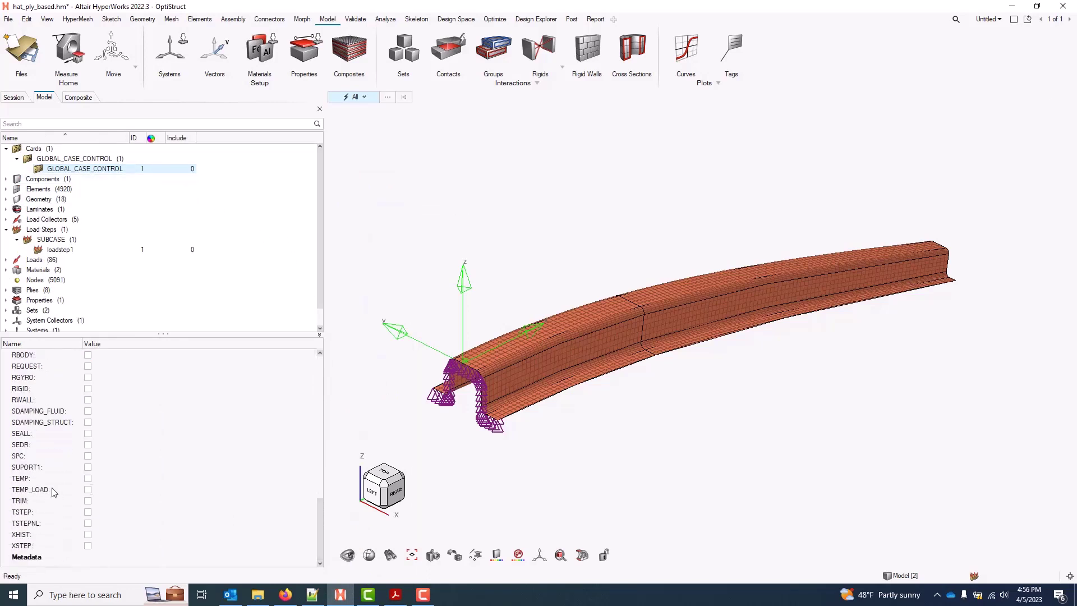
Enable TEMP in the global case control with temp_cure as initial temperature
click(90, 479)
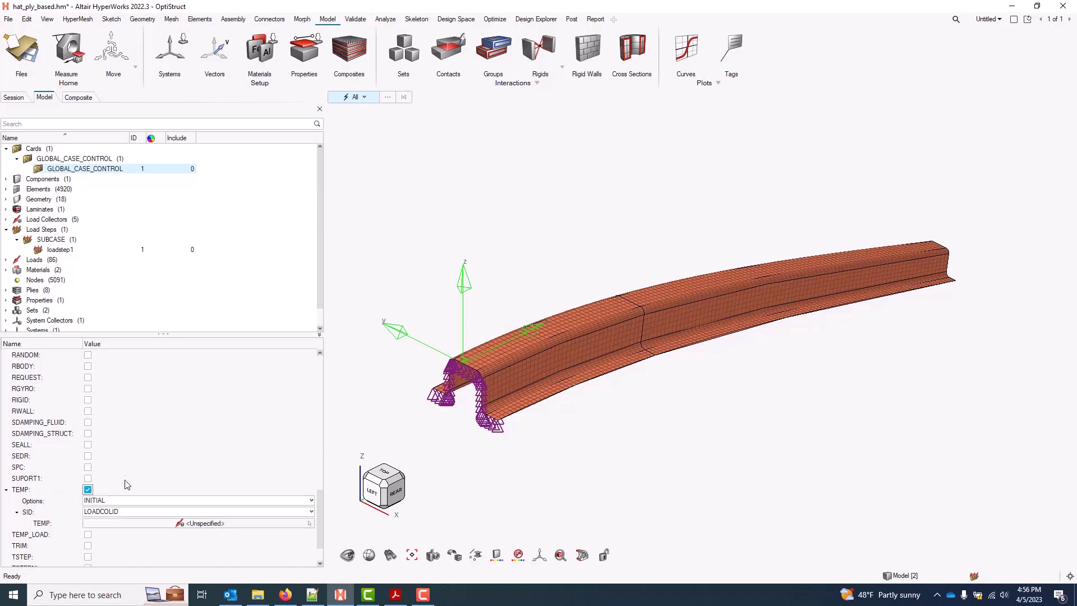
click(205, 523)
click(270, 536)
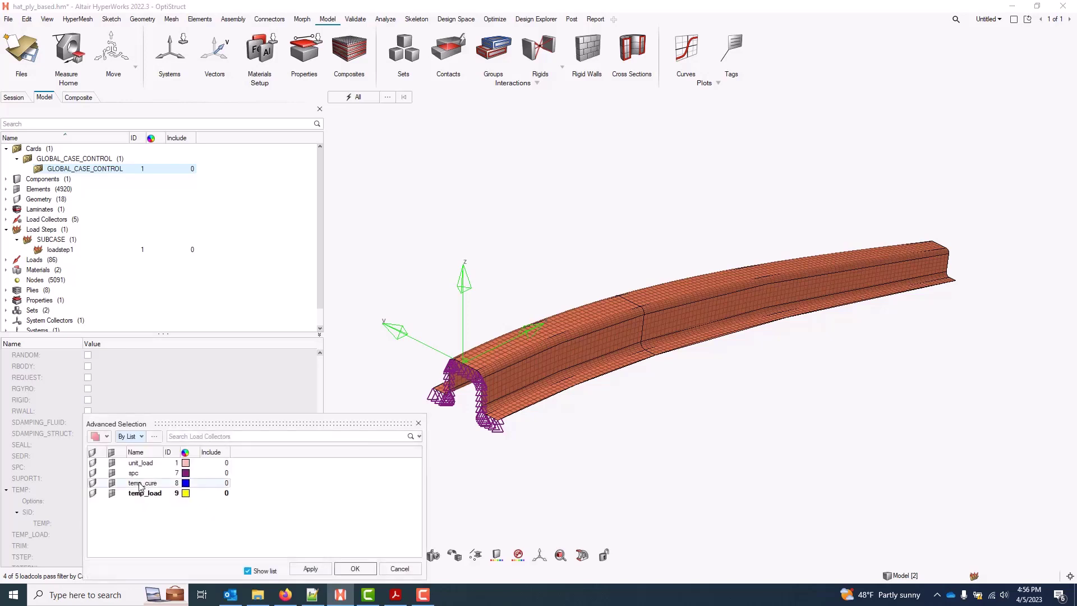
click(355, 568)
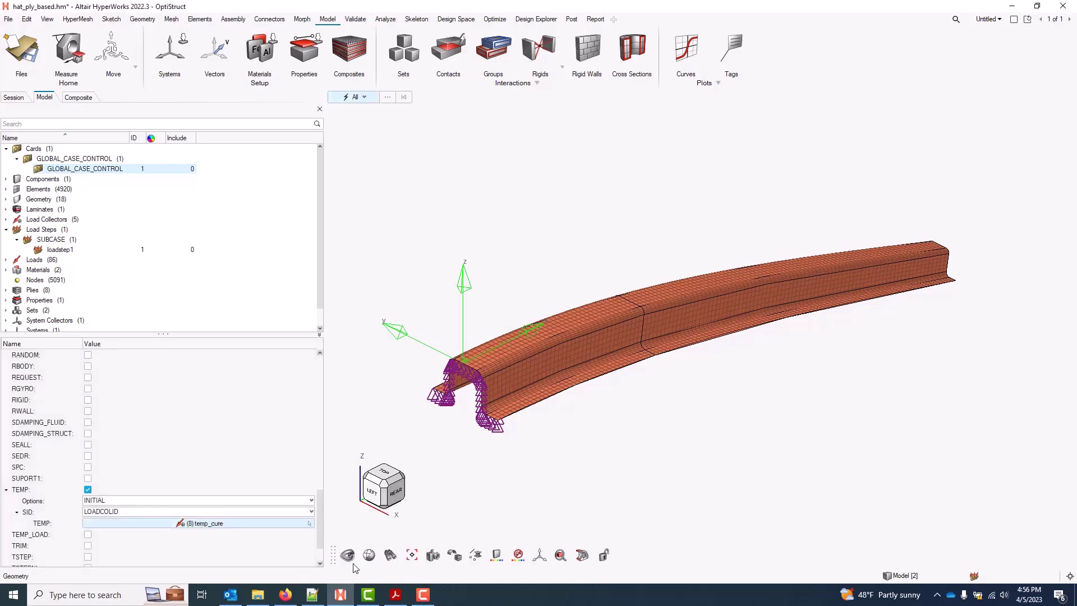
Enable TEMP_LOAD in the global case control with the temp_load collector
click(87, 535)
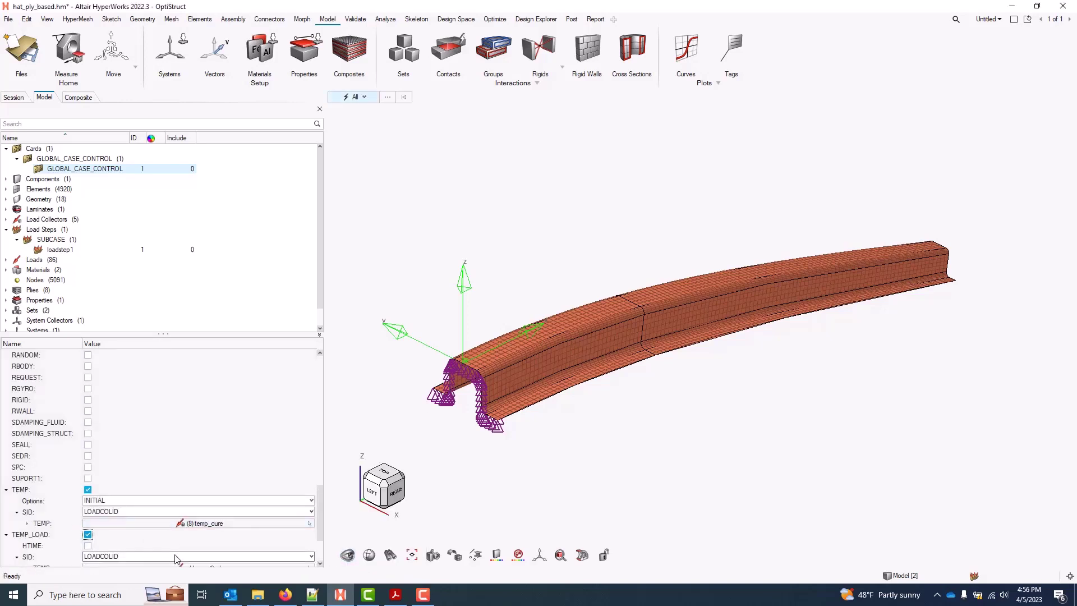
scroll(180, 555, down, 2)
click(203, 494)
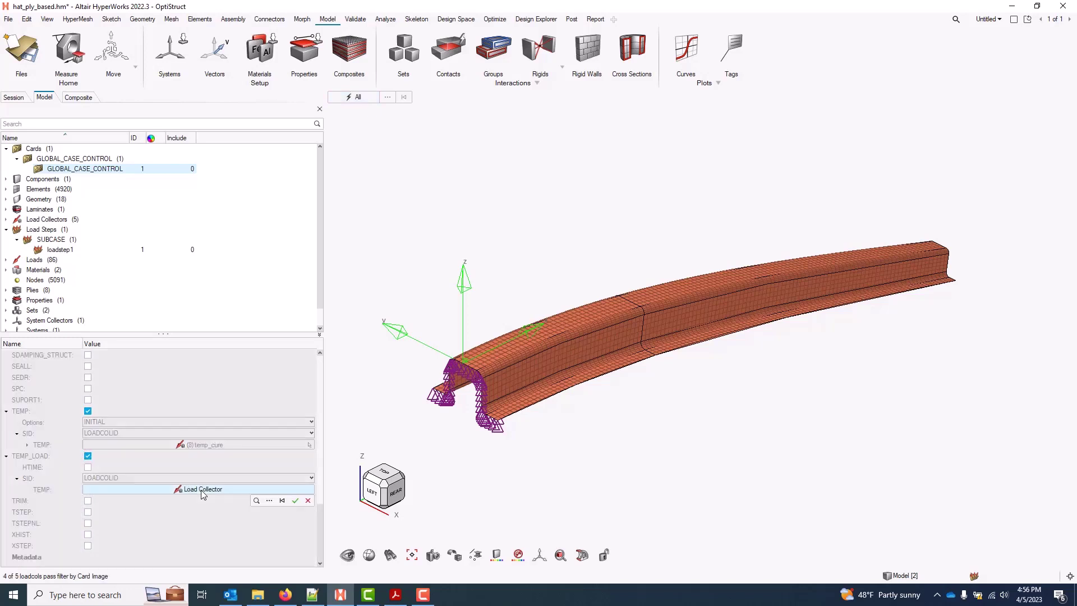
click(272, 502)
click(166, 496)
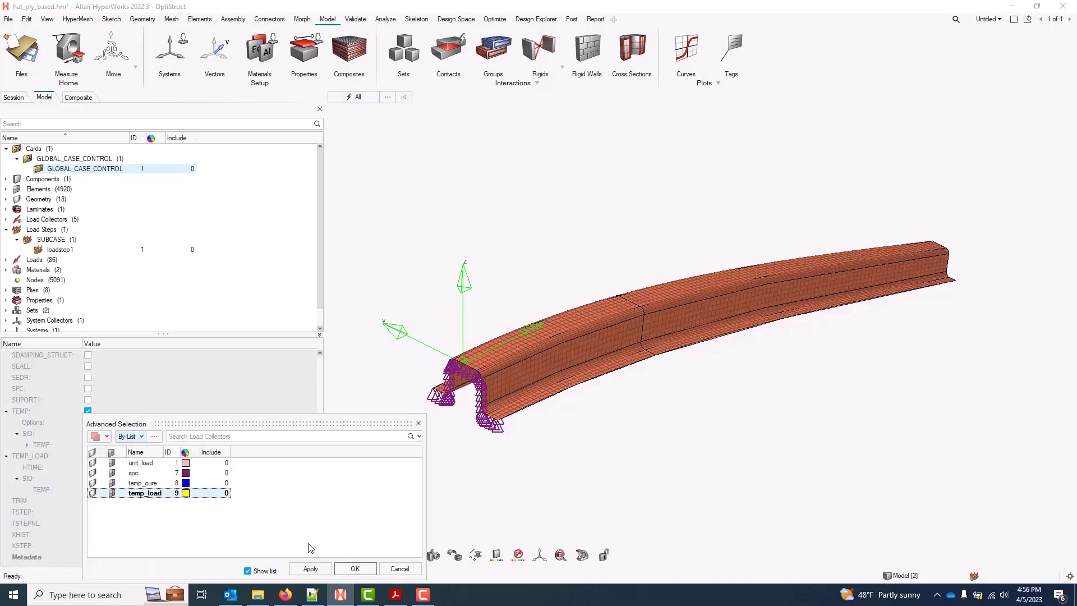
click(355, 569)
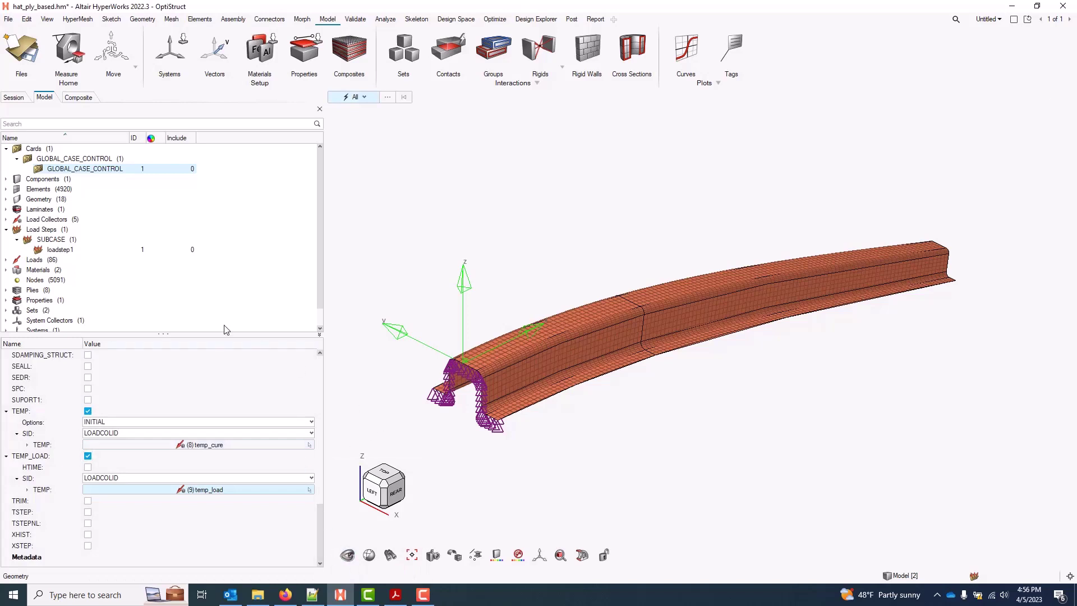
drag(223, 333, 220, 370)
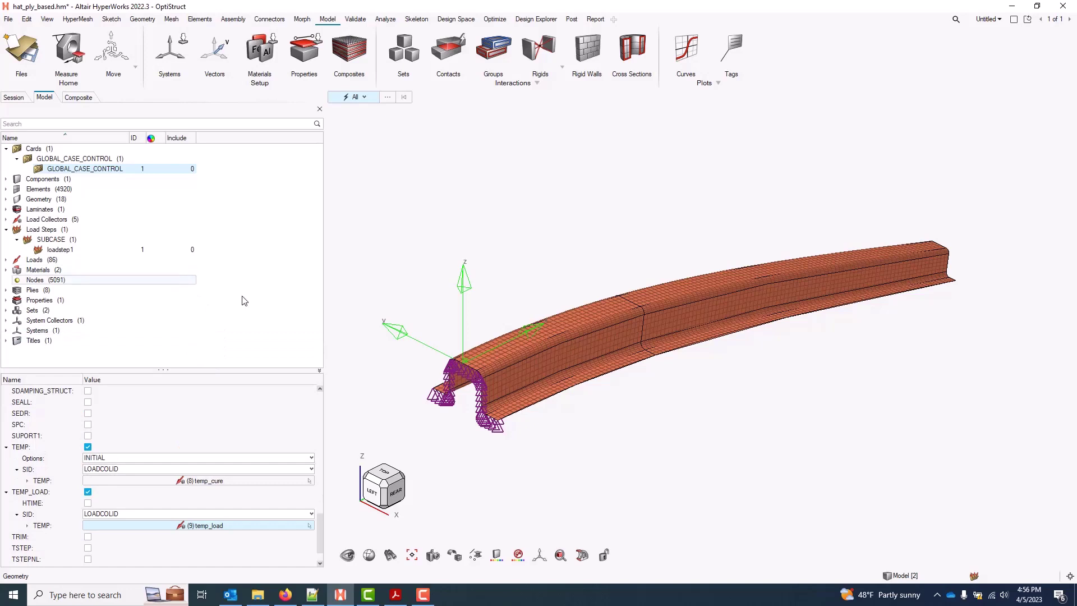
Inspect the carbon_epoxy and glass_epoxy MAT9OR material cards in the Model browser
click(7, 270)
click(18, 280)
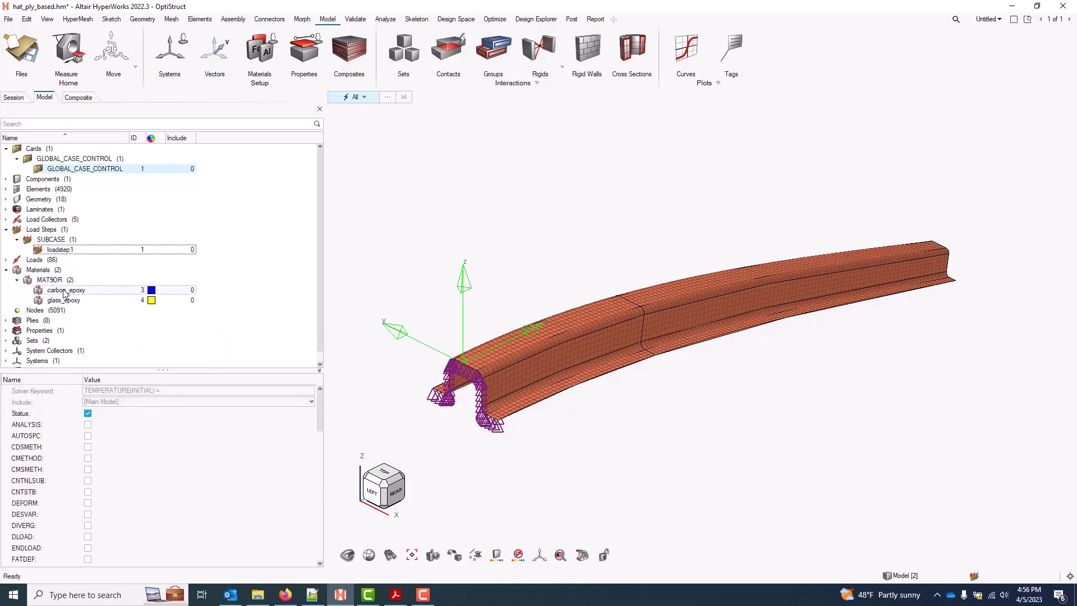
click(66, 290)
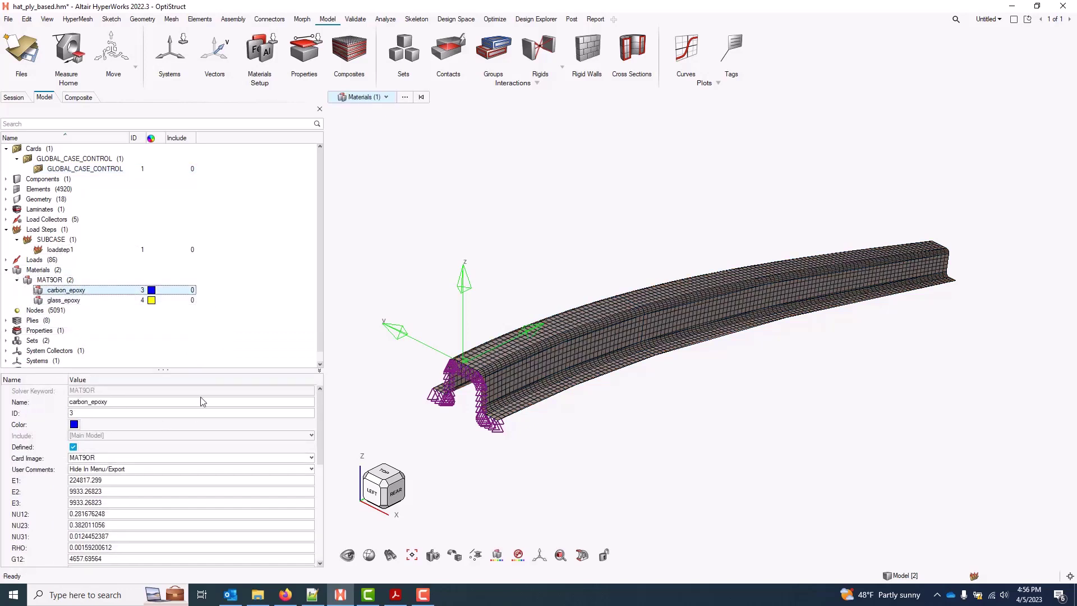
drag(230, 369, 233, 340)
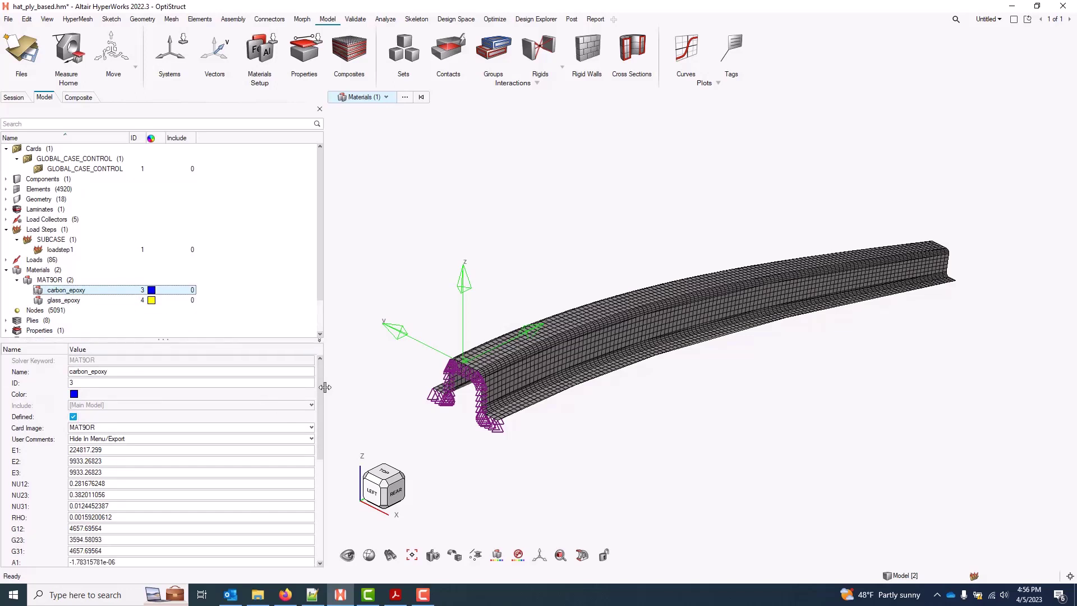
drag(321, 387, 322, 424)
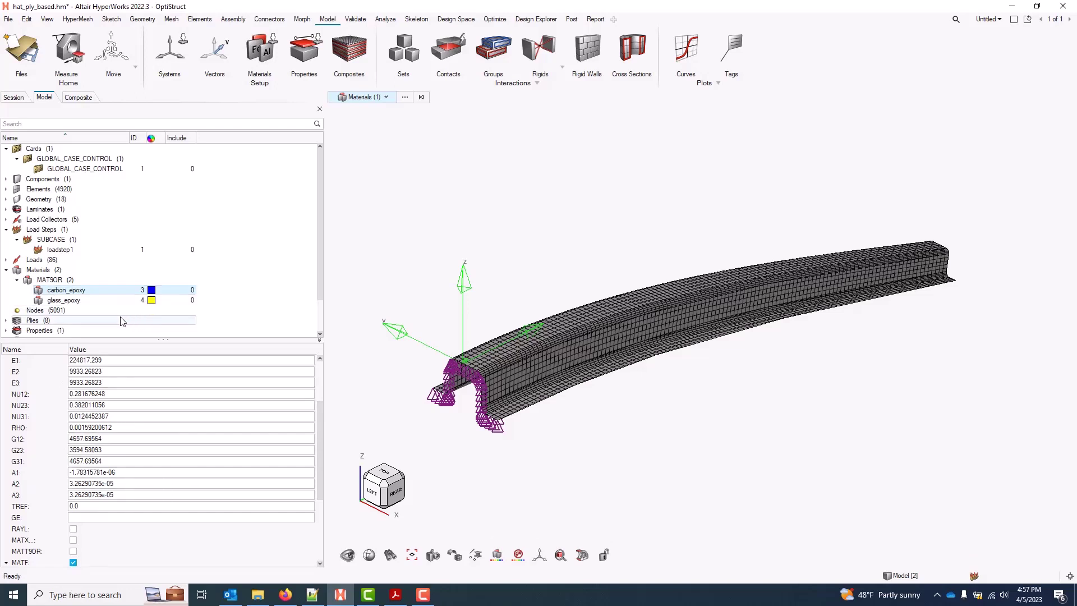
click(92, 302)
scroll(169, 440, down, 3)
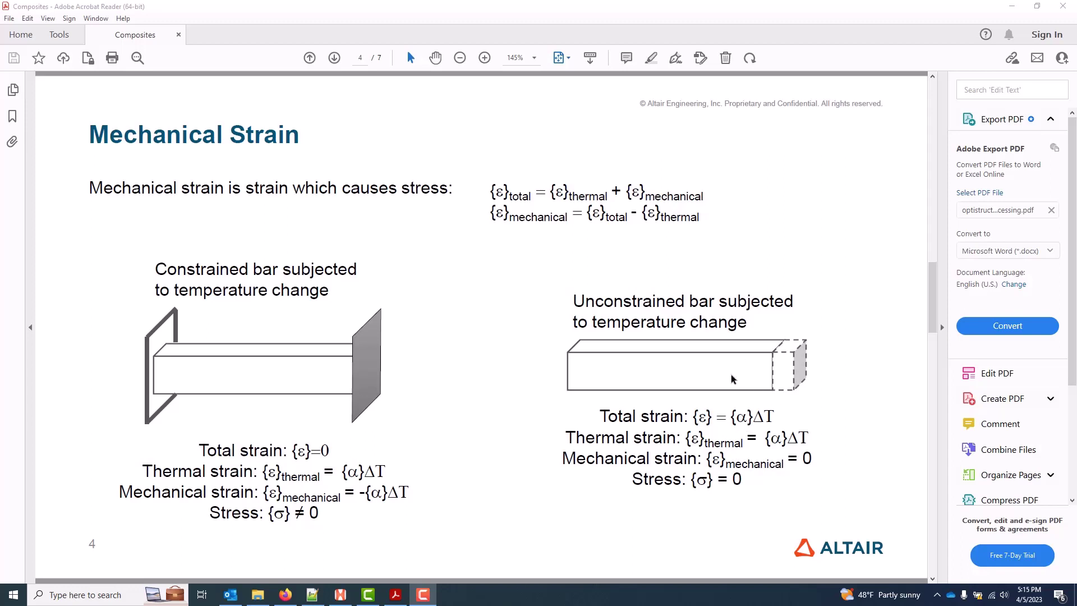
Back in HyperMesh, create a GLOBAL_OUTPUT_REQUEST card from the Model browser's Cards menu
click(345, 602)
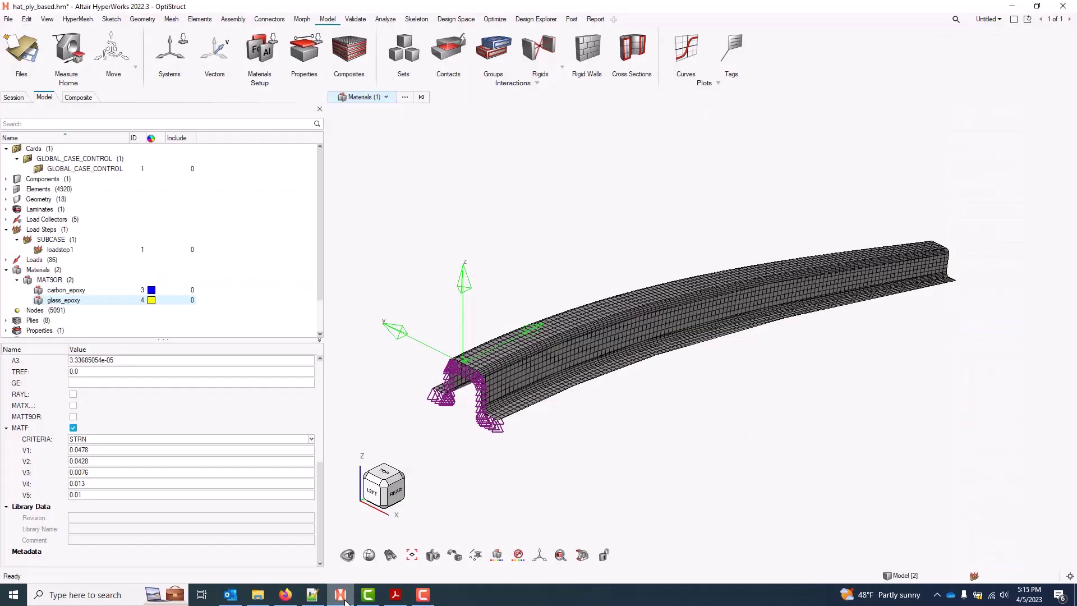
click(533, 471)
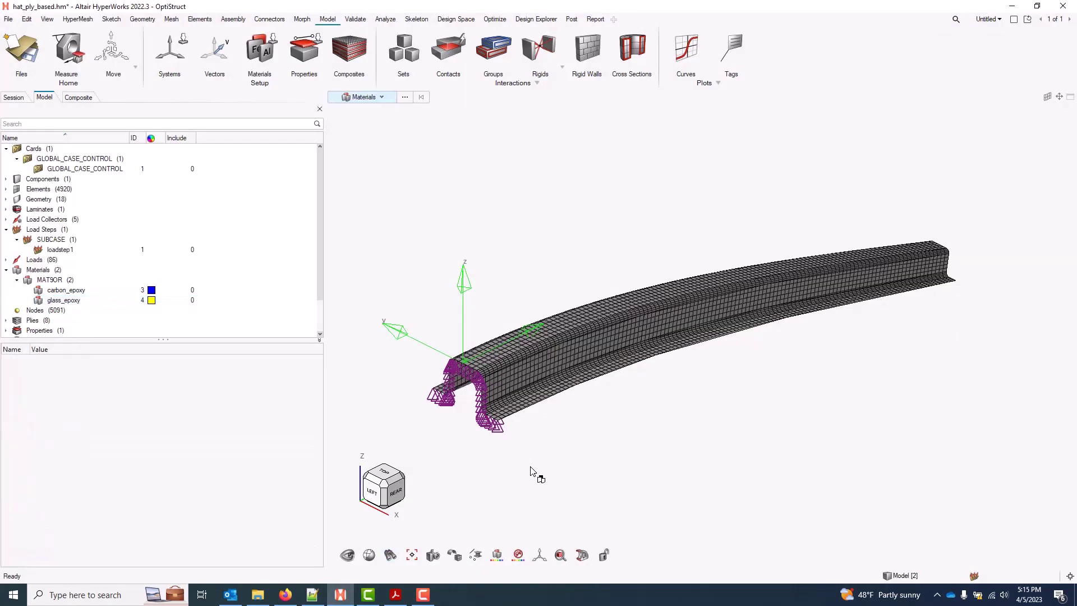
right_click(280, 188)
mouse_move(310, 194)
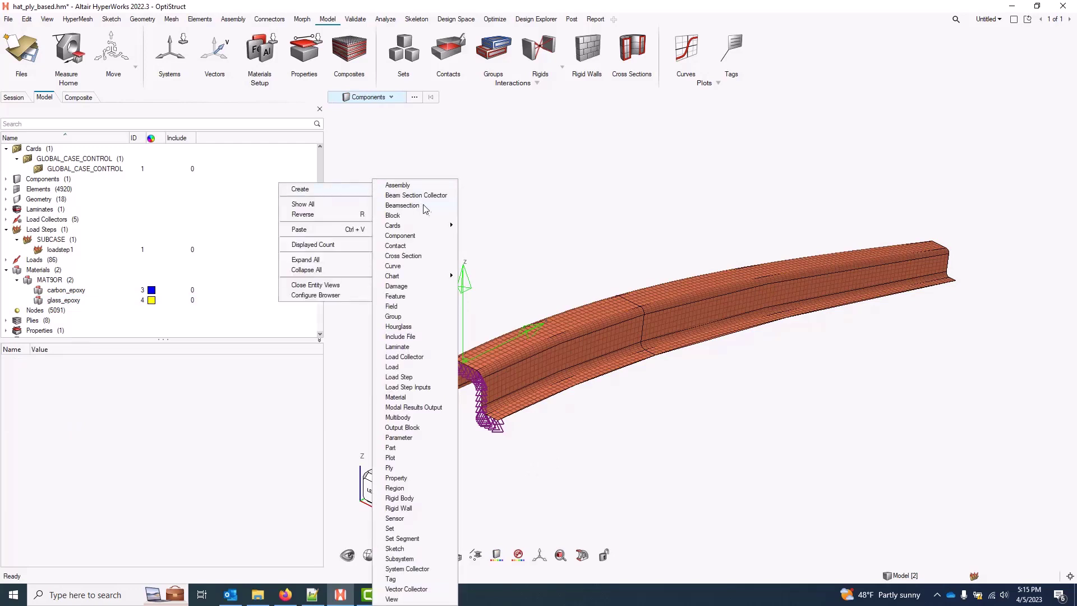
mouse_move(424, 226)
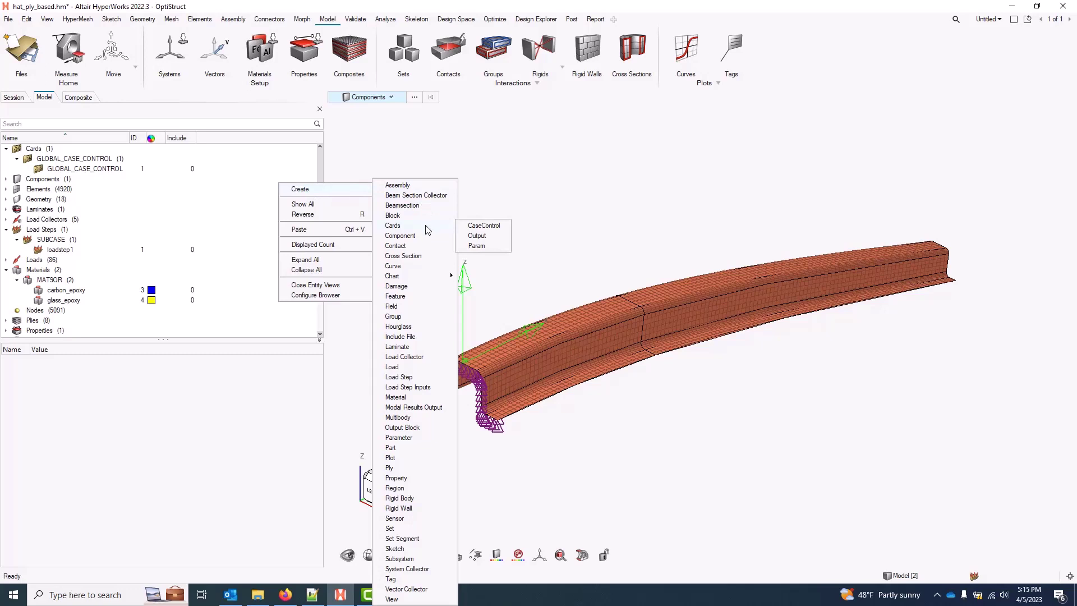
click(499, 236)
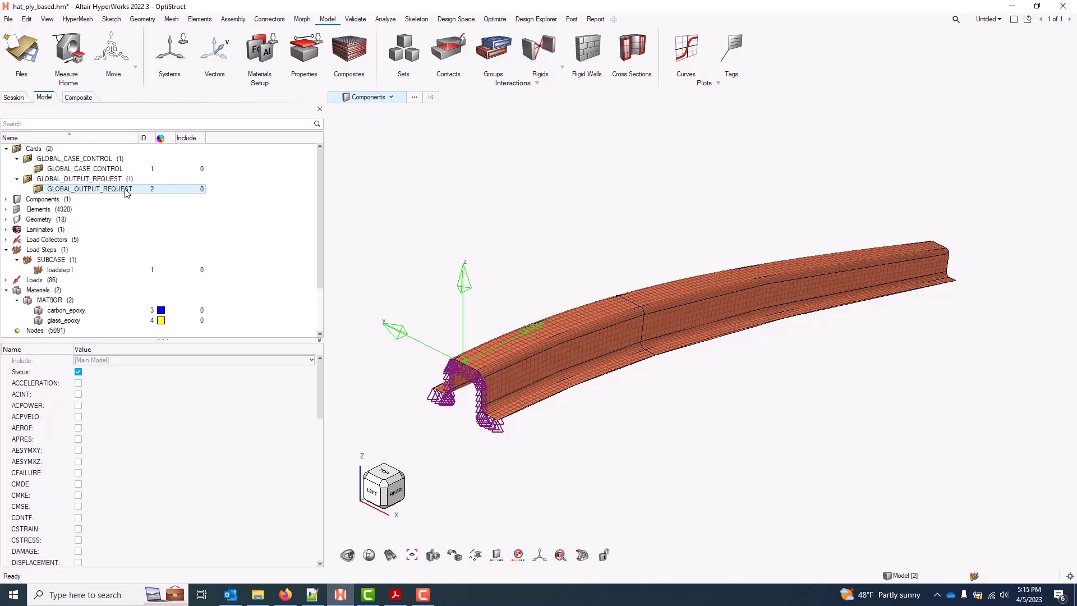
Turn on CSTRAIN in GLOBAL_OUTPUT_REQUEST with EXTRA set to MECH and NDIV 2
click(82, 270)
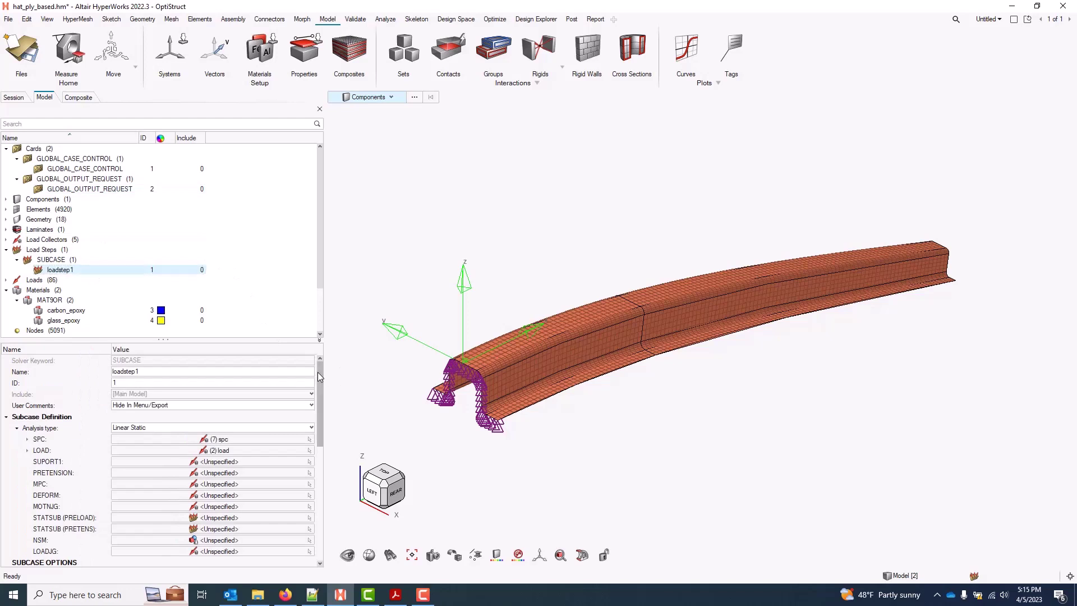
drag(318, 372, 312, 504)
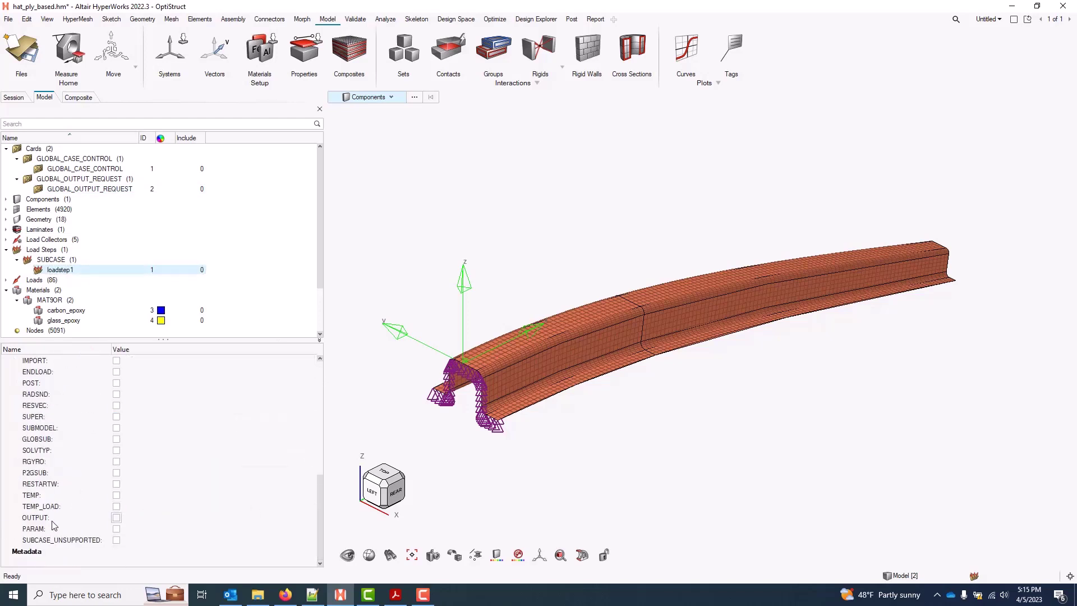
drag(319, 524, 319, 373)
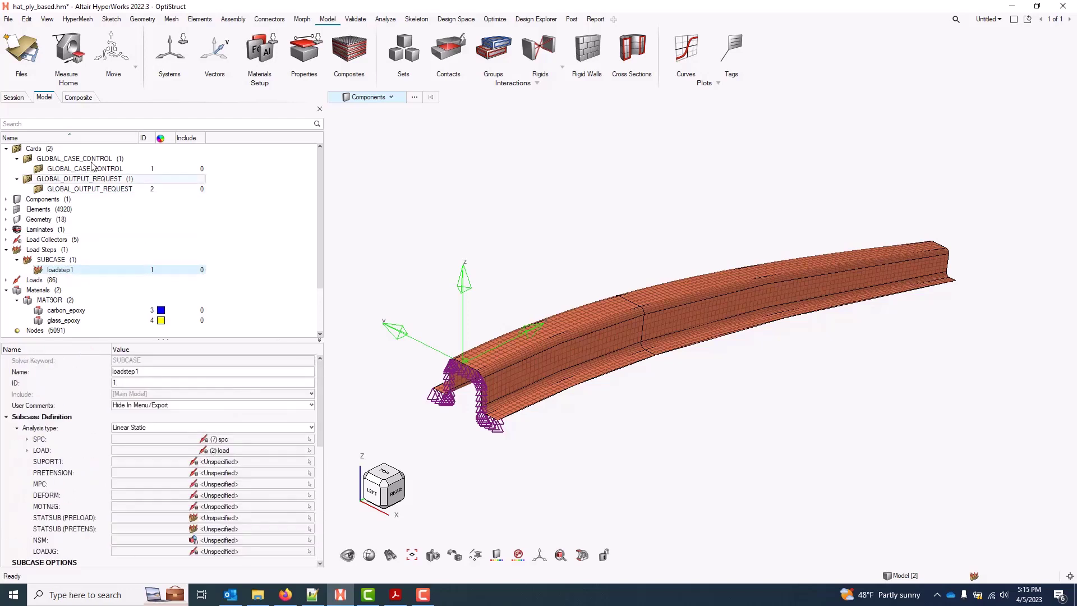
click(110, 190)
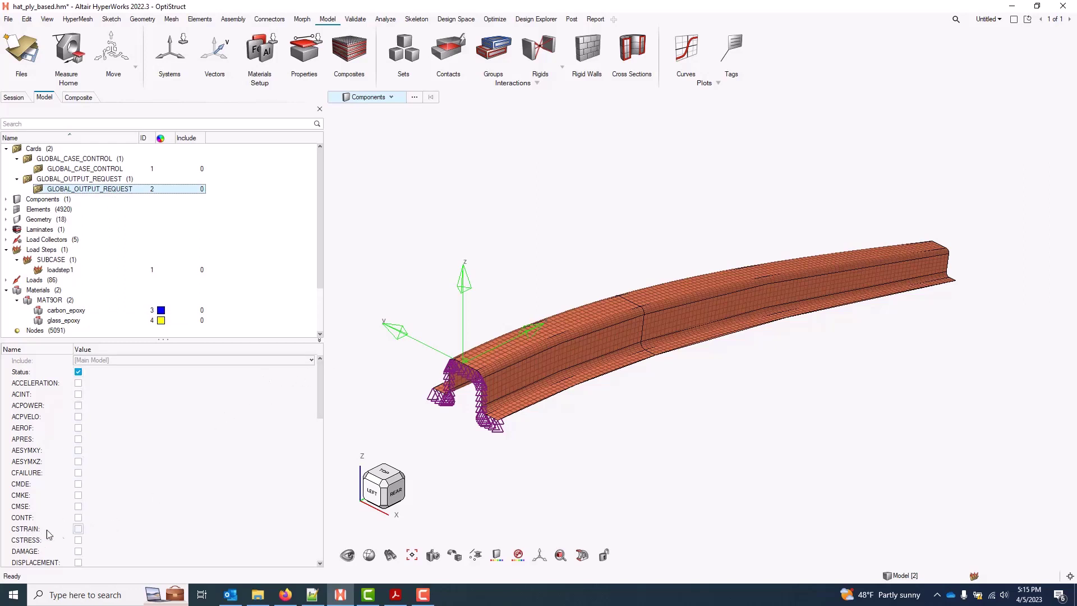
click(78, 529)
scroll(156, 462, down, 4)
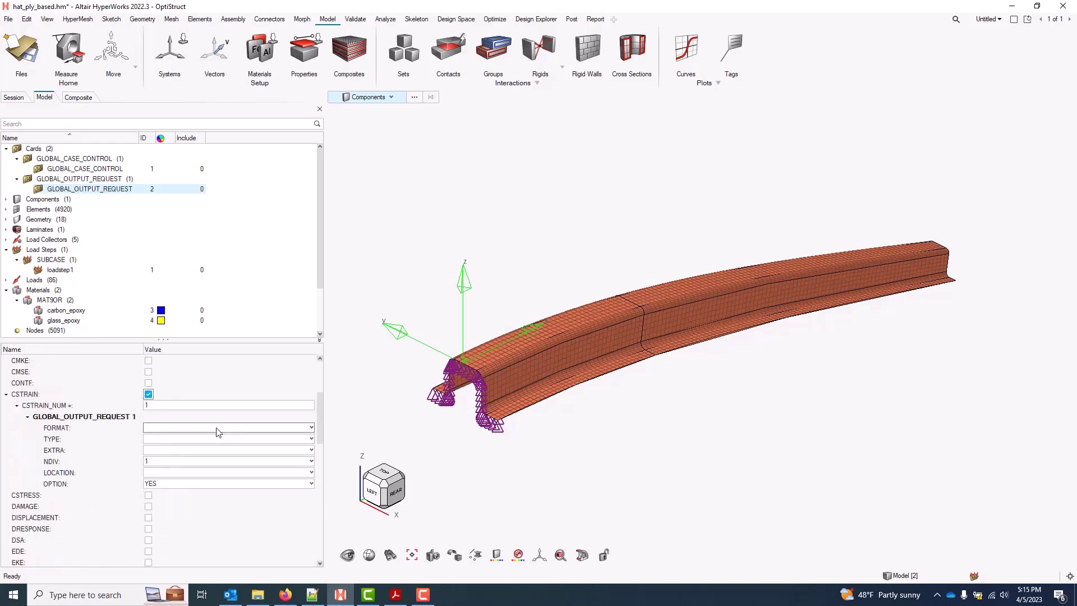
click(173, 451)
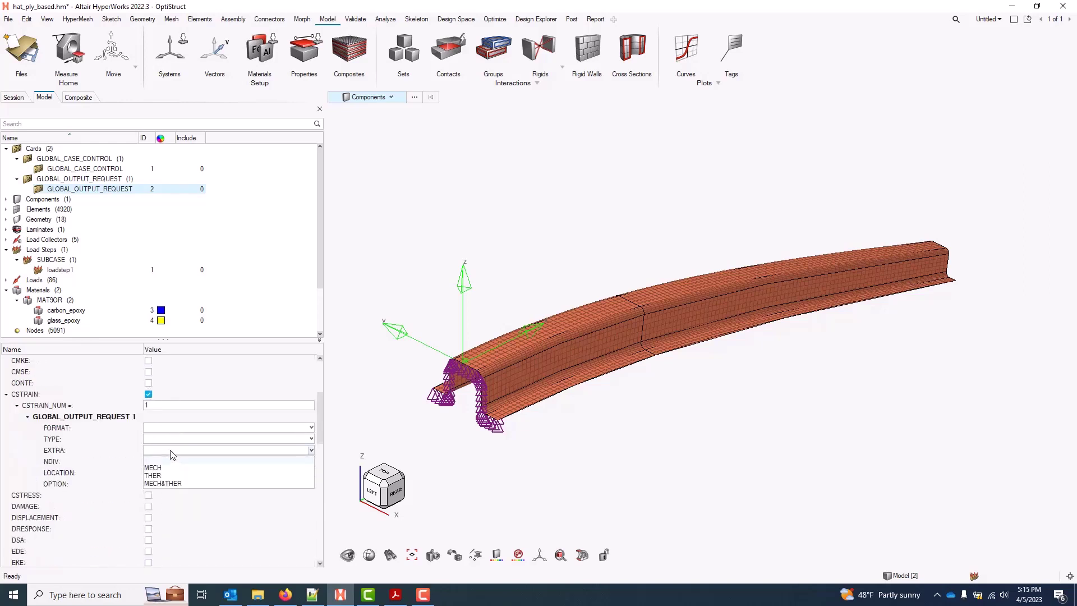
click(166, 468)
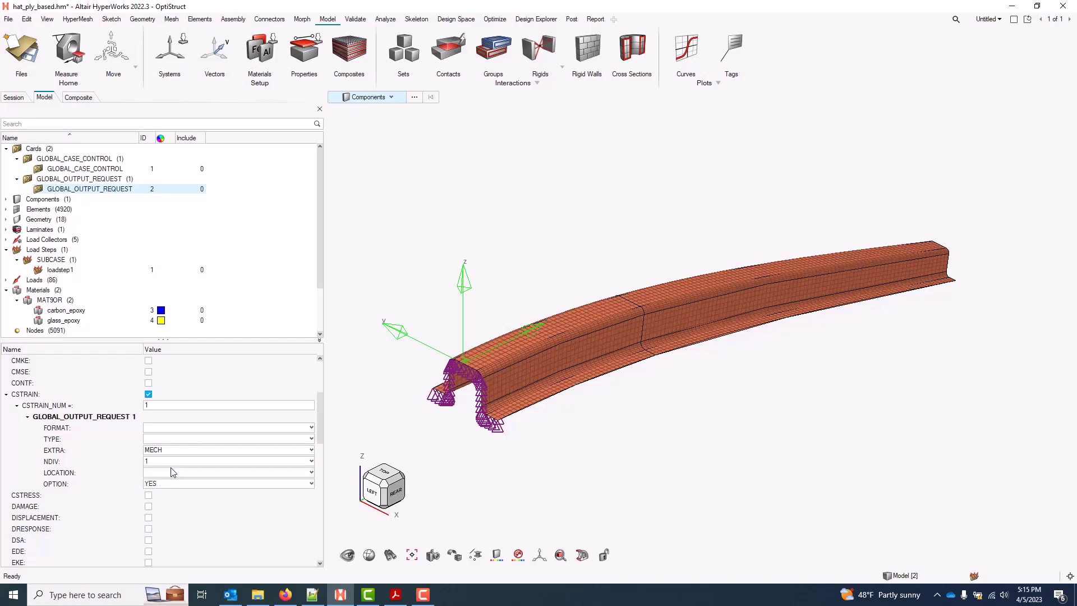
click(182, 461)
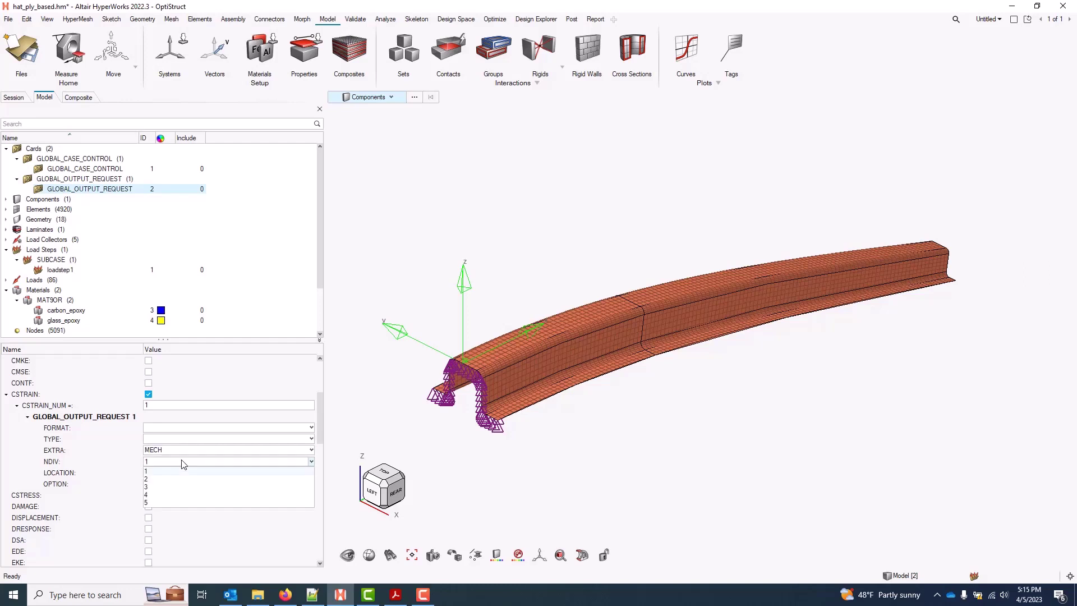
click(153, 479)
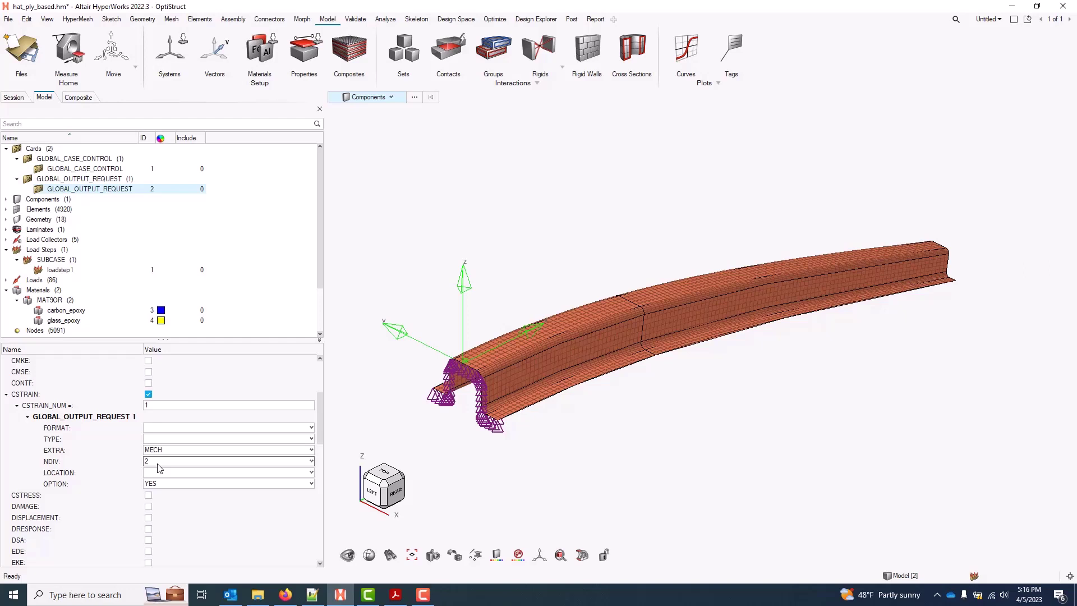
Turn on CSTRESS ply stress output with NDIV 2
click(148, 496)
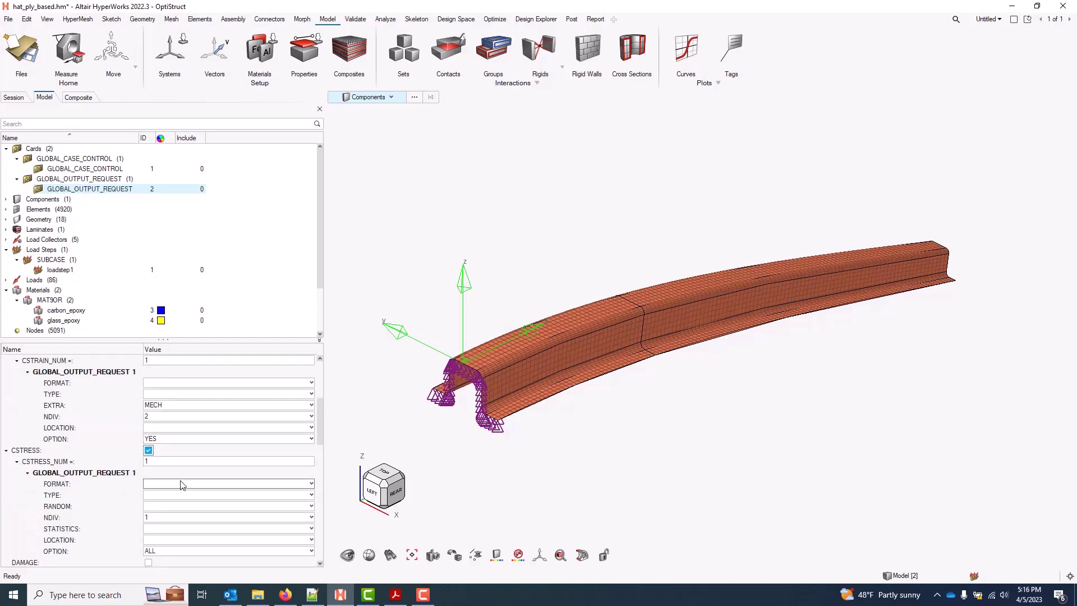
scroll(171, 485, down, 3)
click(176, 474)
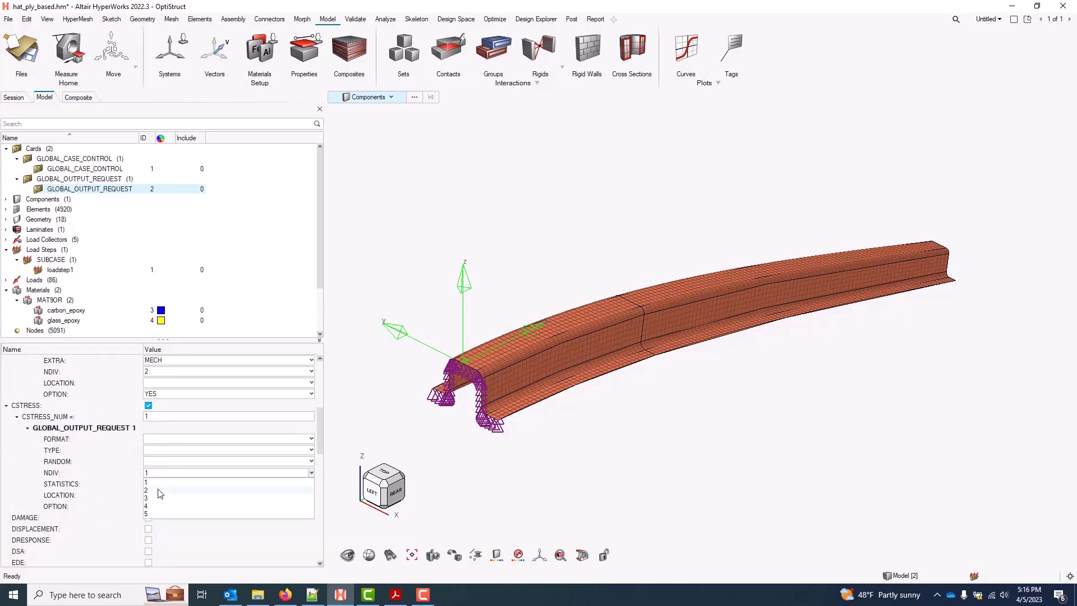
click(159, 490)
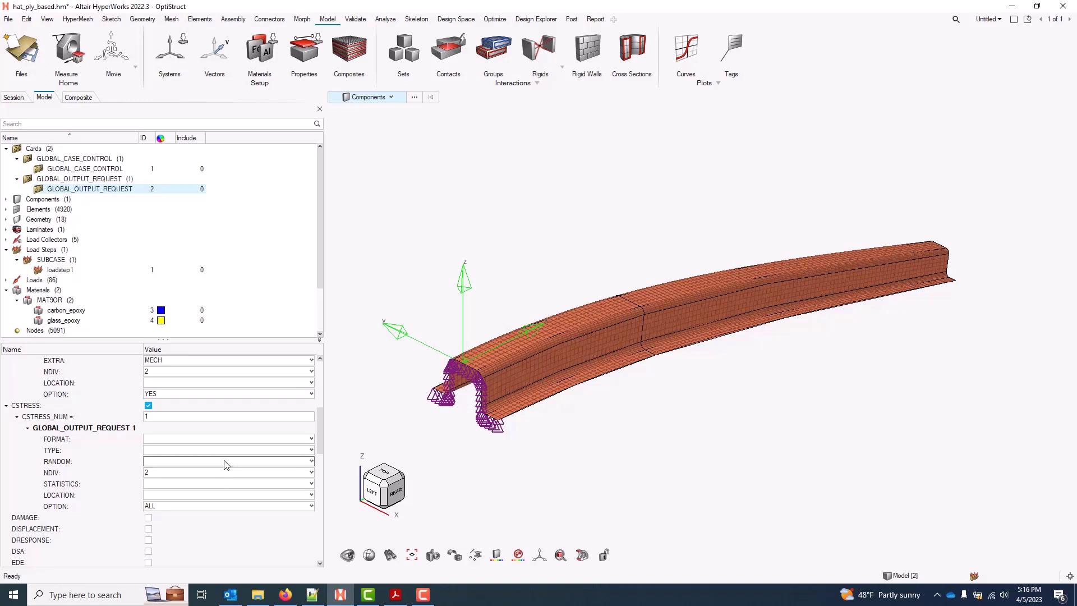
Turn on CFAILURE ply failure index output with NDIV 2
scroll(227, 461, up, 4)
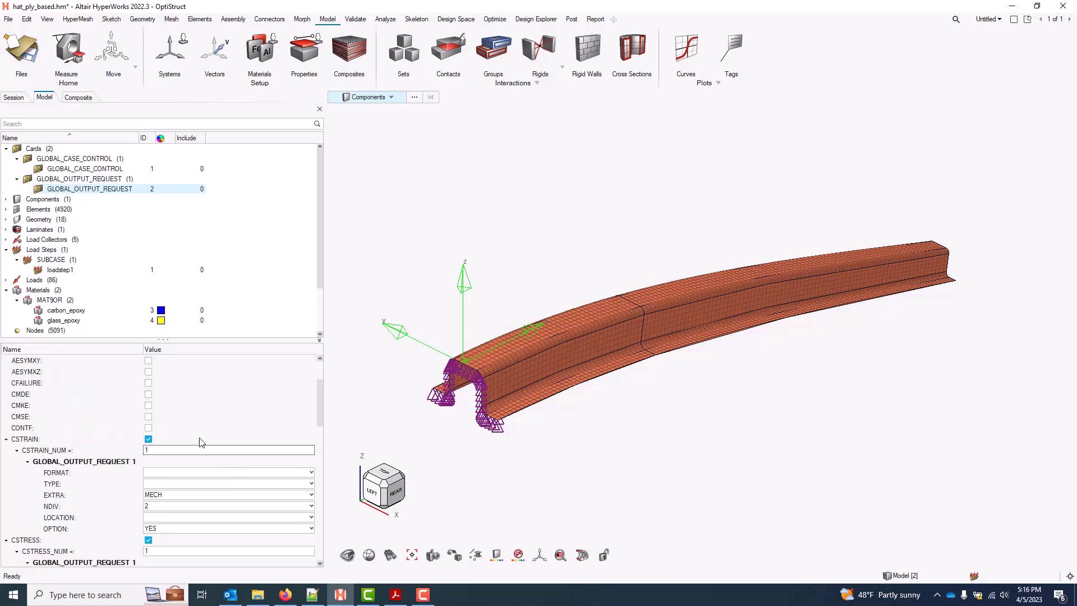
click(150, 384)
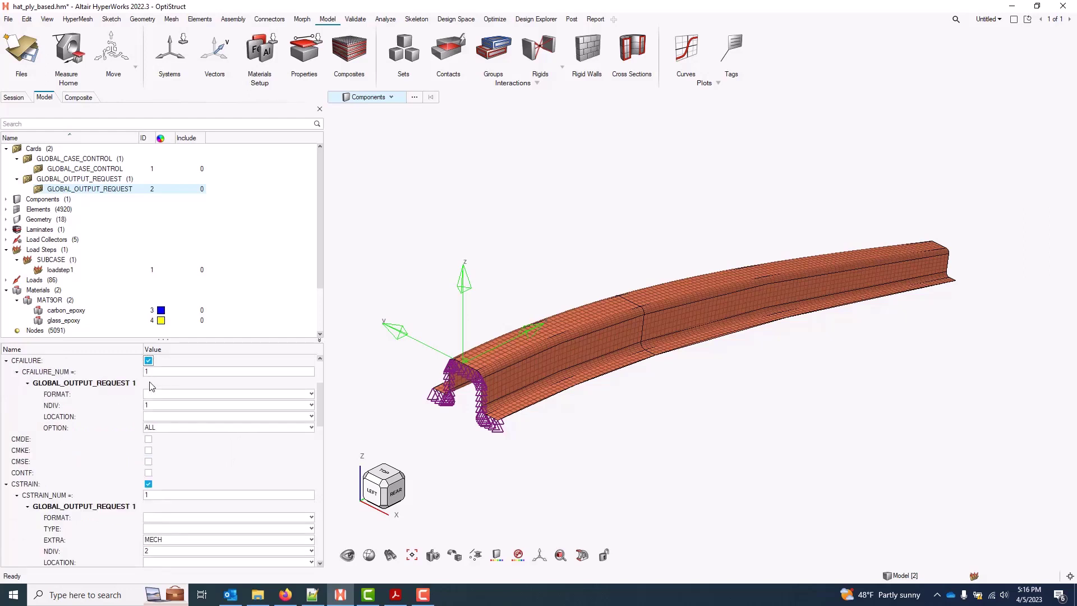
click(161, 410)
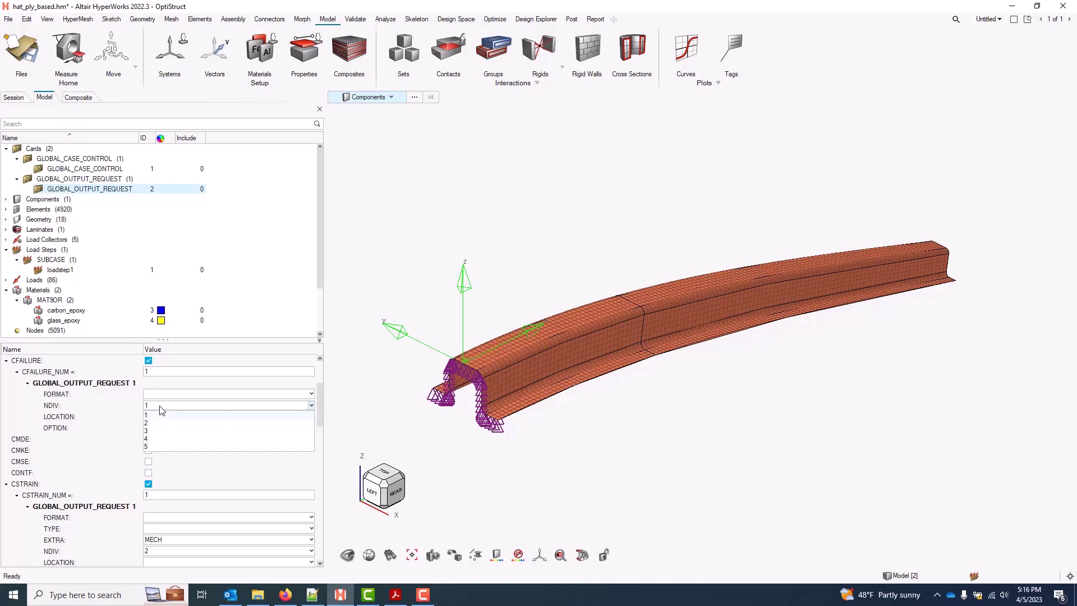
click(153, 426)
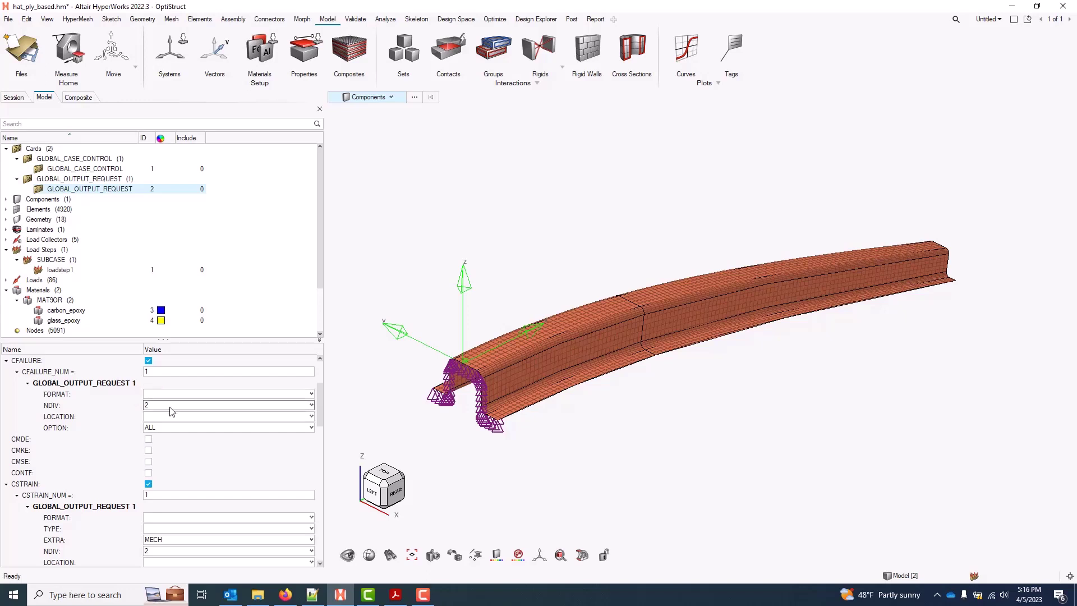
click(80, 312)
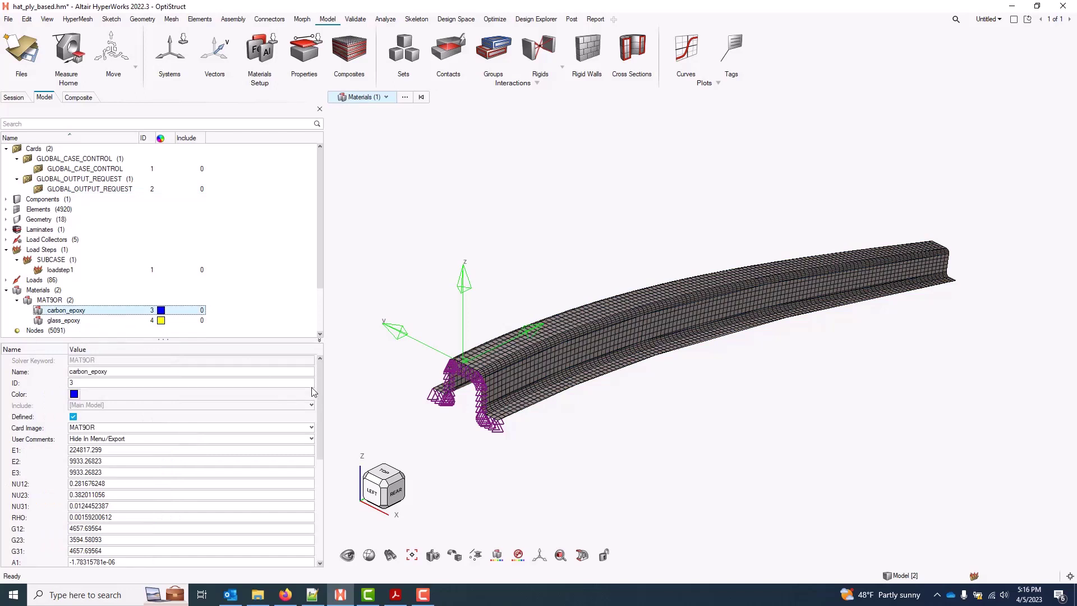
drag(318, 375, 323, 484)
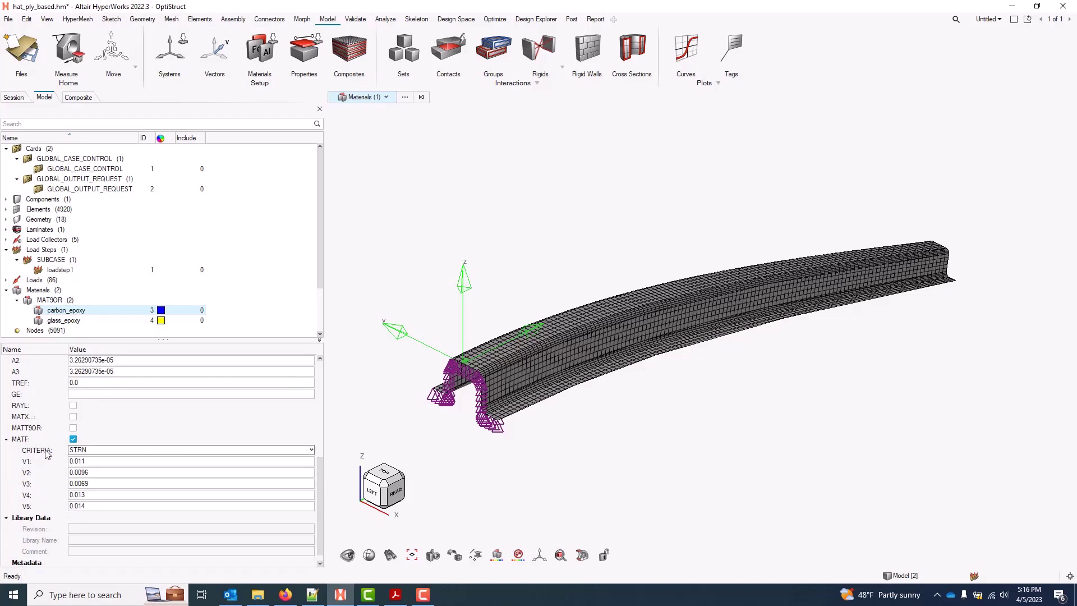
click(103, 452)
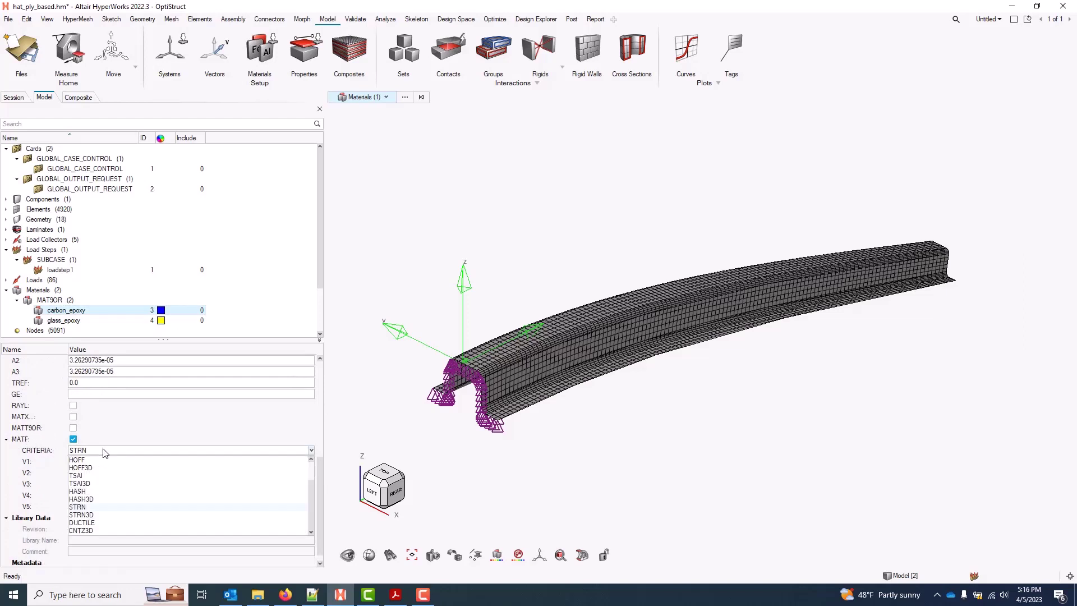
click(104, 452)
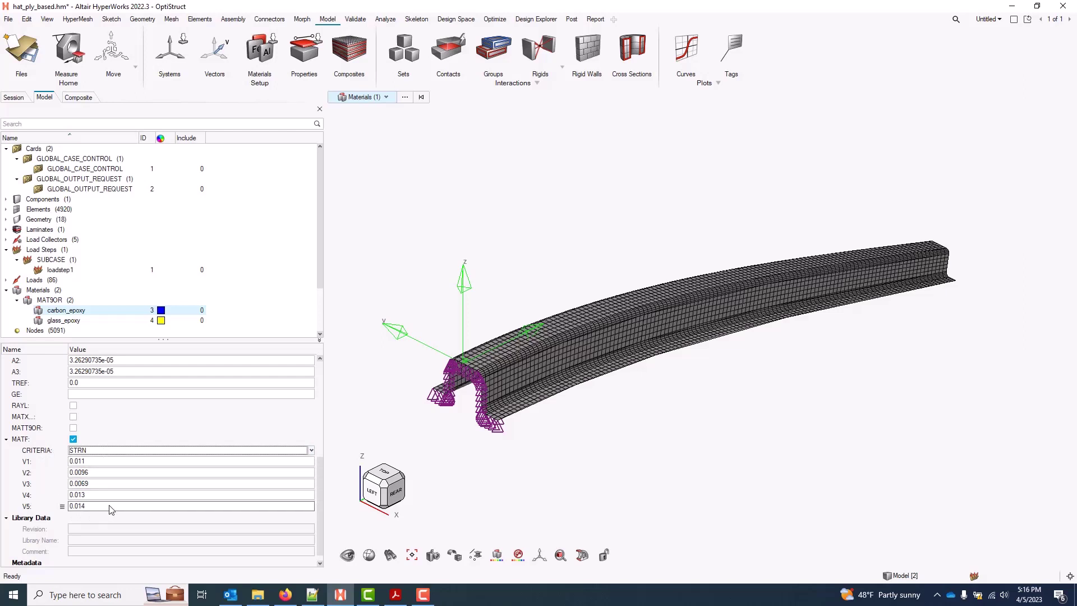
click(79, 320)
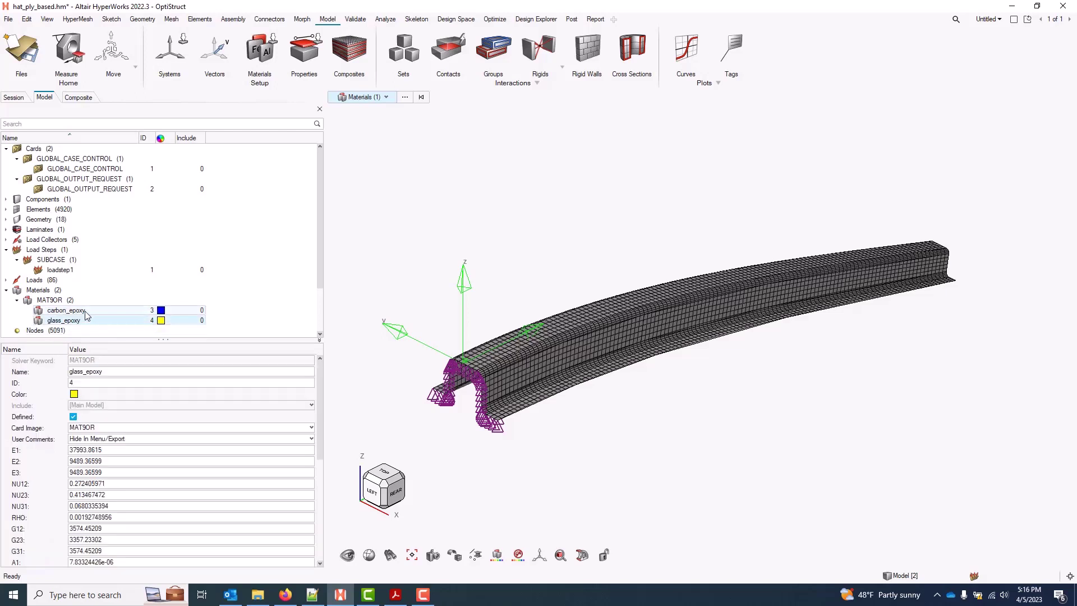
drag(320, 384, 345, 521)
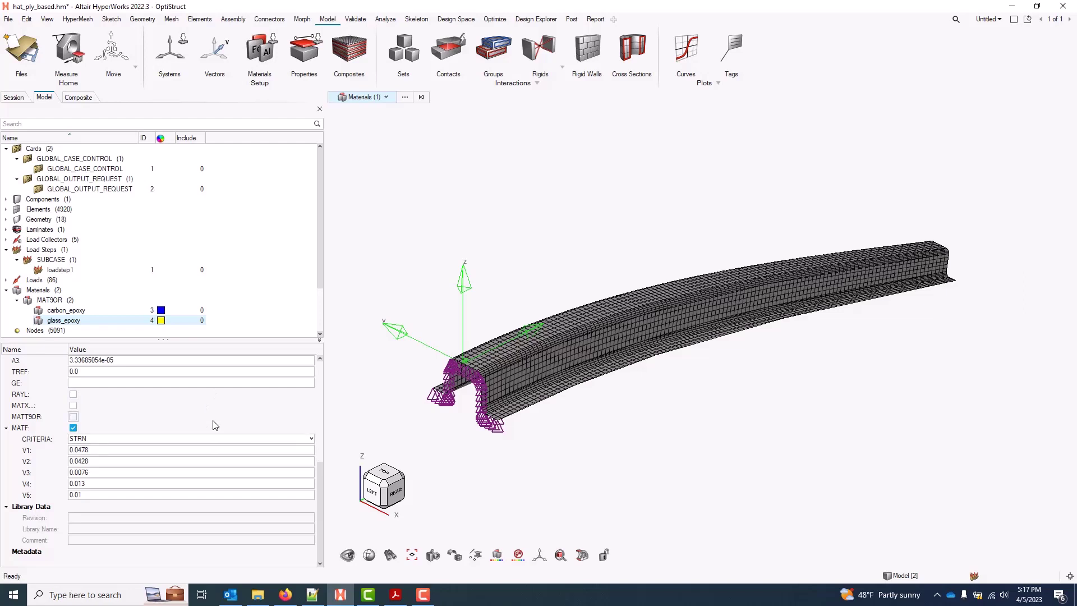
In GLOBAL_OUTPUT_REQUEST, enable STRAIN output with EXTRA set to MECH, and enable STRESS output
click(90, 188)
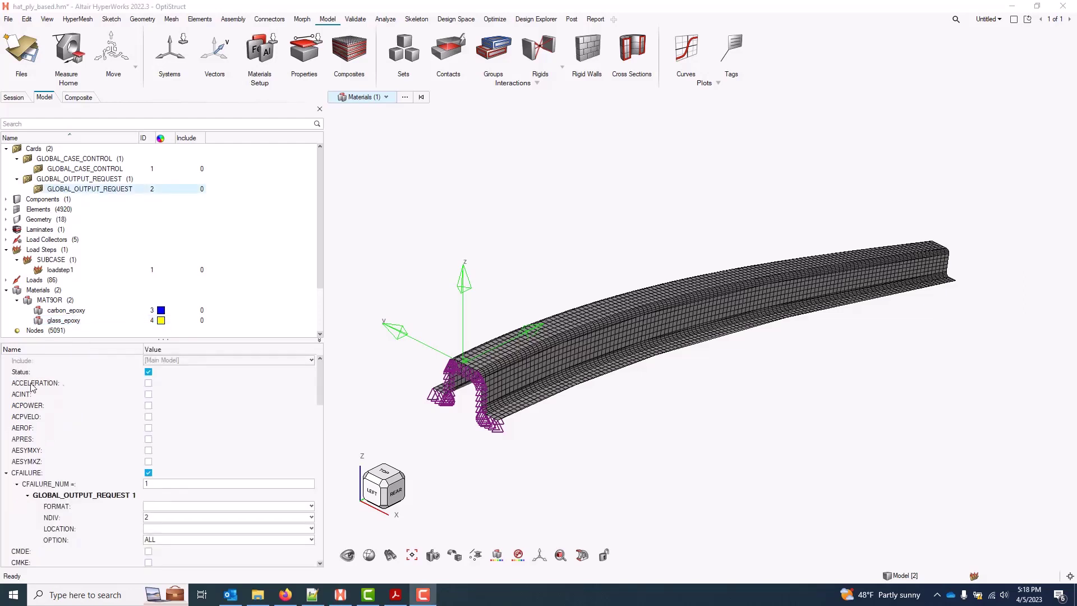
drag(319, 375, 322, 518)
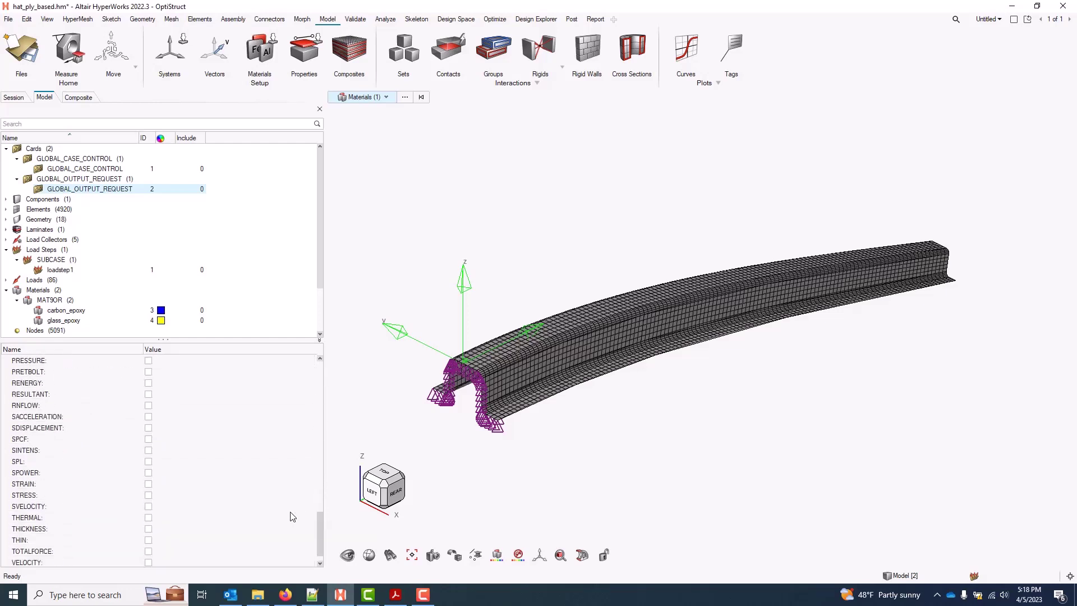
click(148, 484)
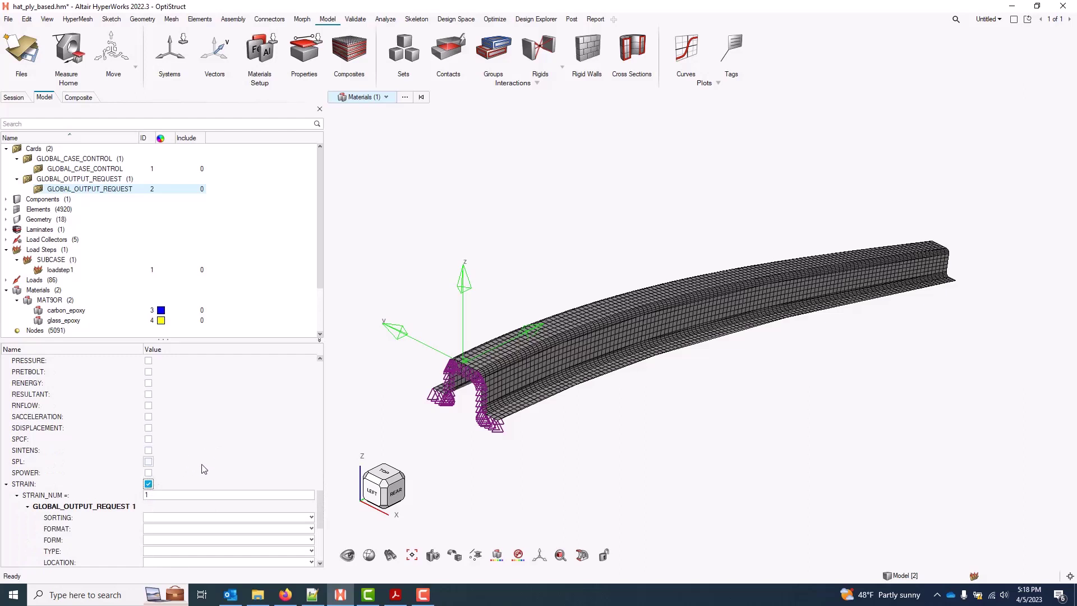
scroll(207, 468, down, 2)
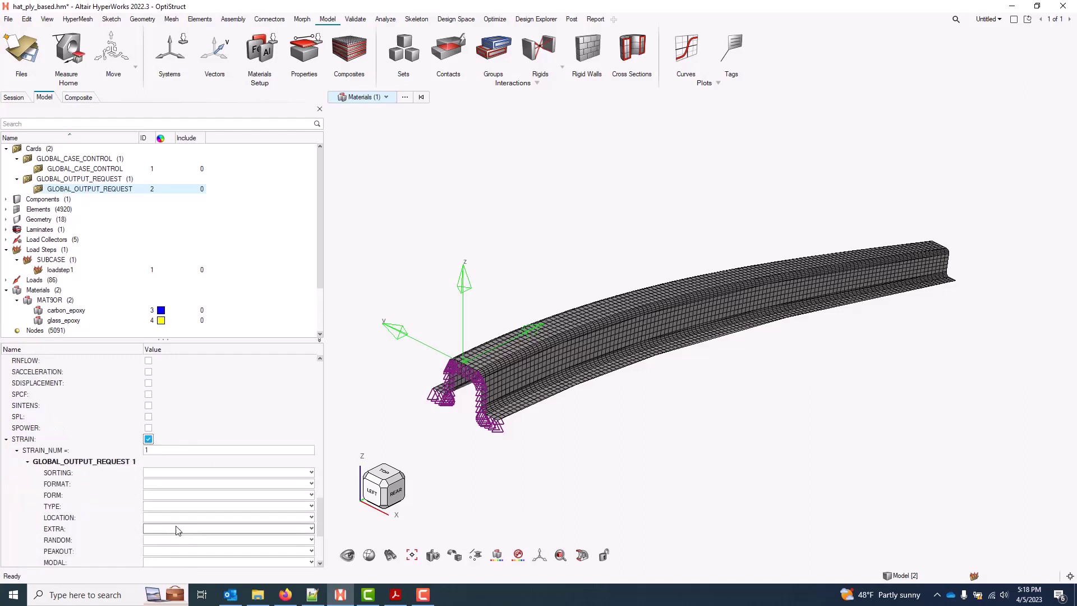
click(195, 529)
click(170, 550)
scroll(196, 522, down, 4)
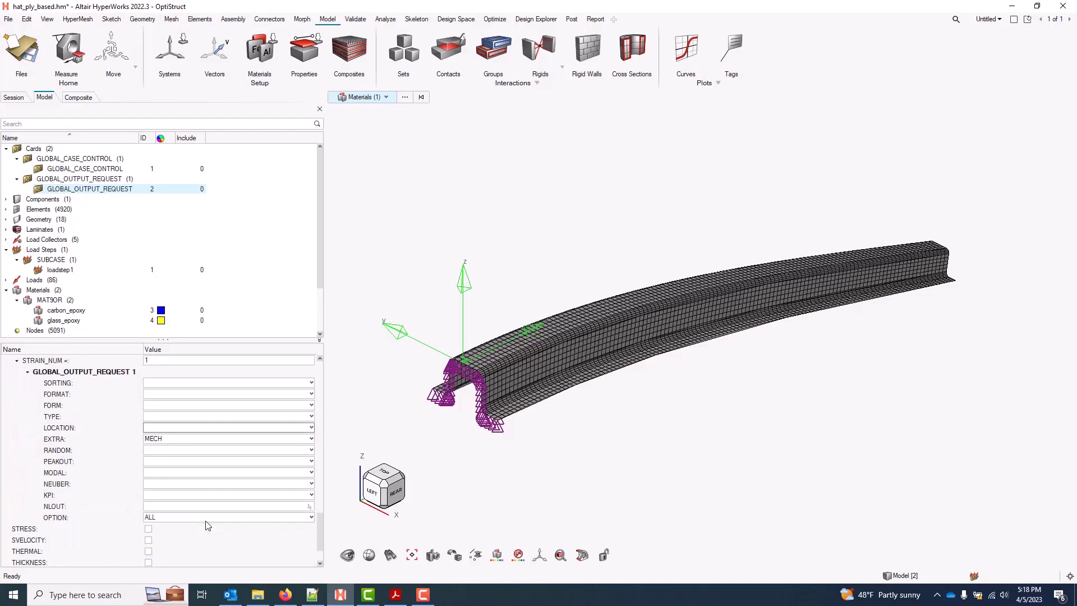
click(149, 529)
scroll(182, 468, down, 7)
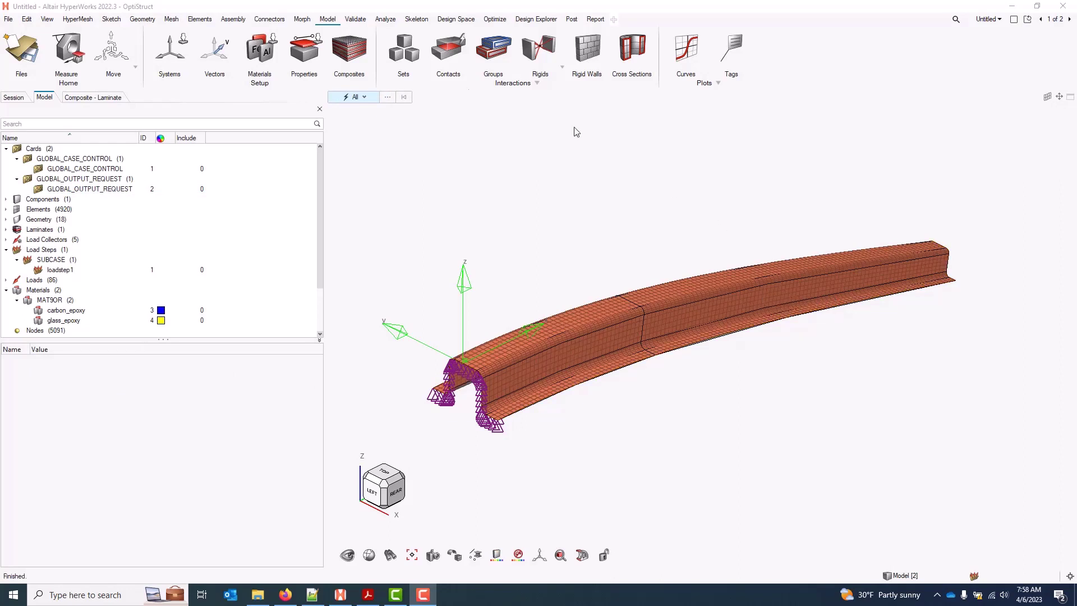
Export the solver deck hat_ply_based.fem into a new folder named 'solve'
click(392, 21)
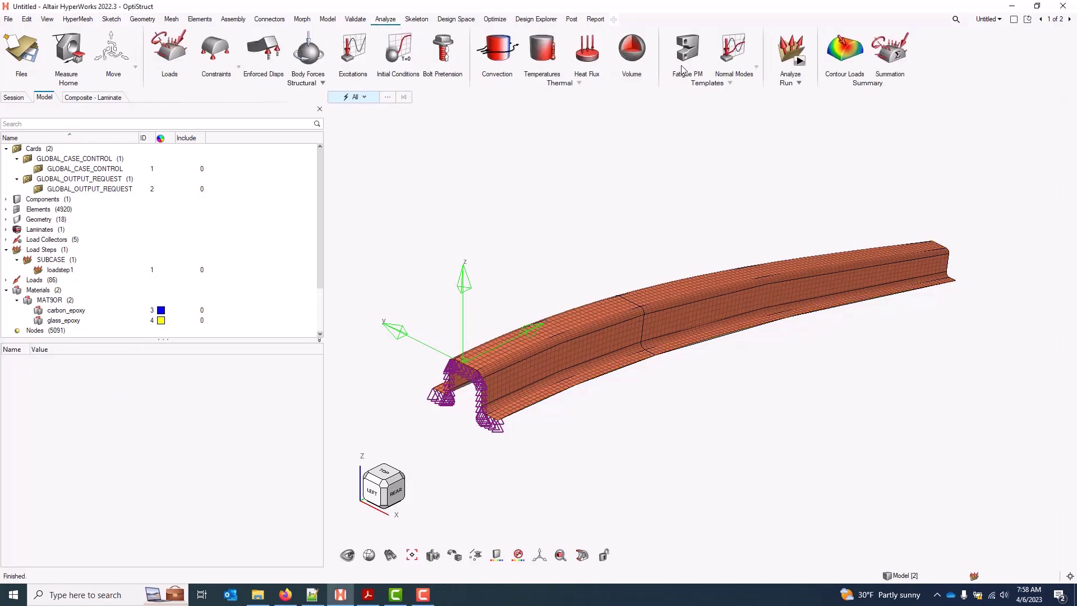
click(800, 63)
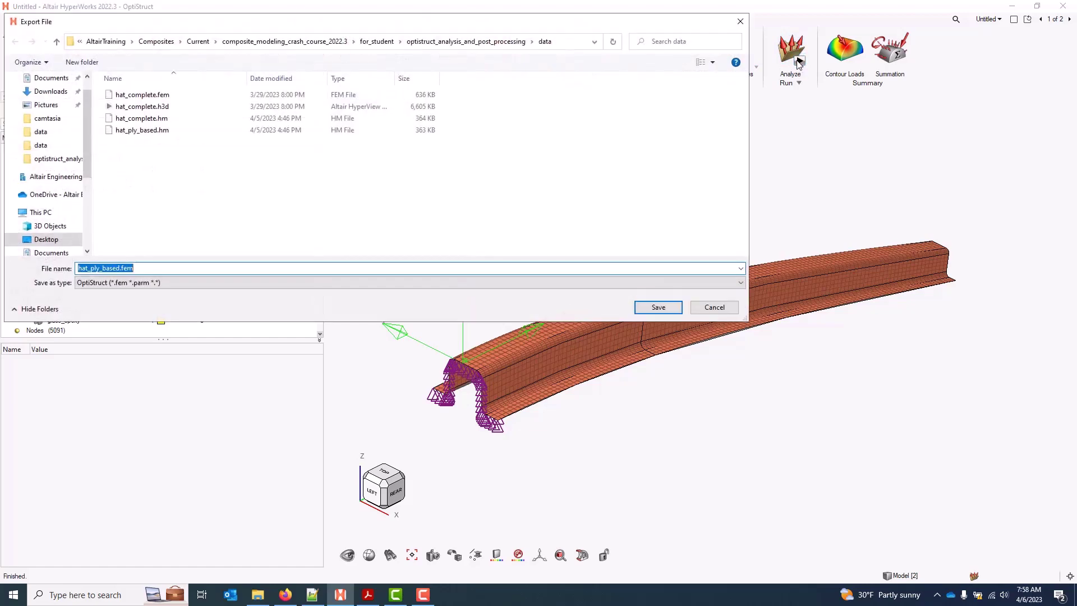
right_click(349, 173)
mouse_move(417, 415)
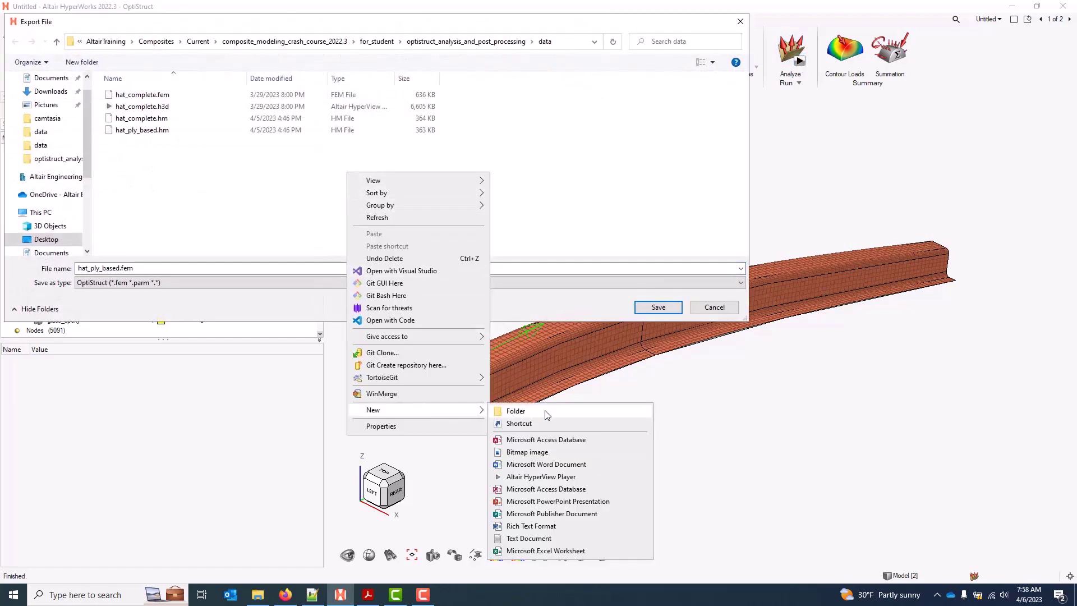
click(546, 411)
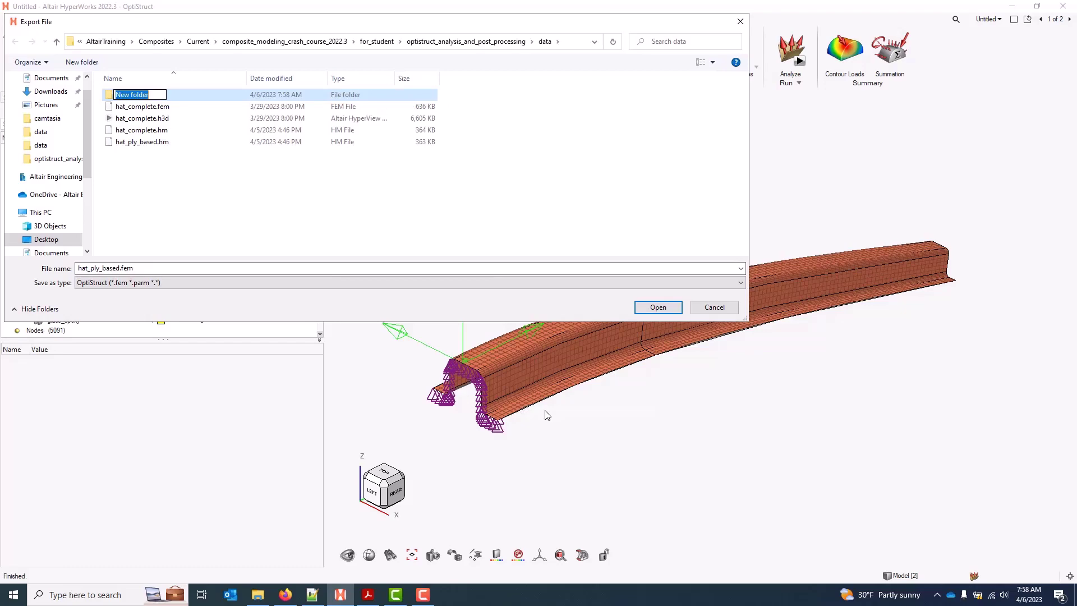
text(solve)
key(Return)
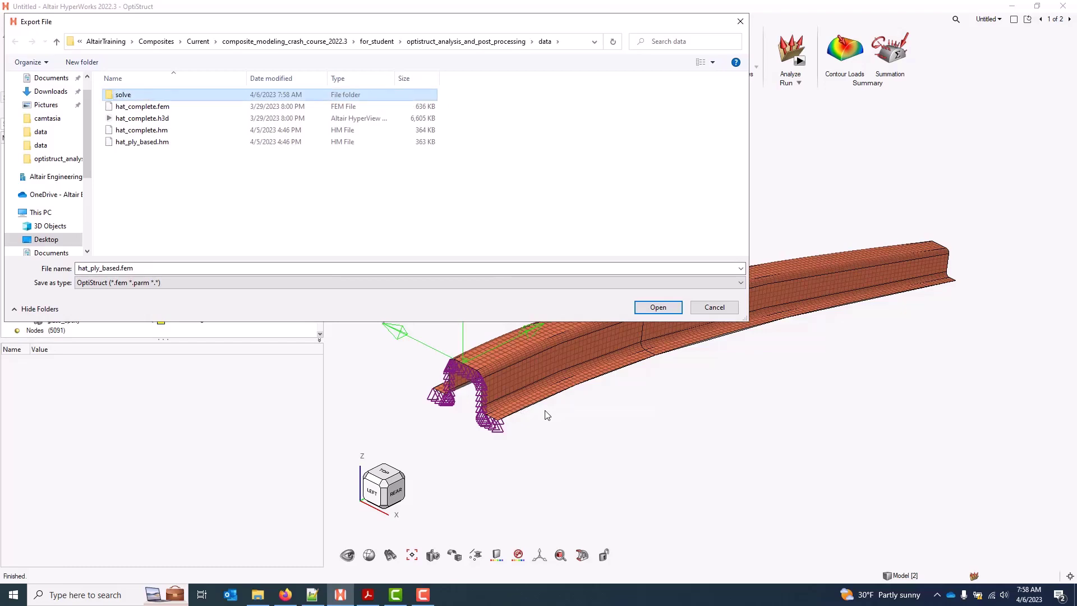
key(Return)
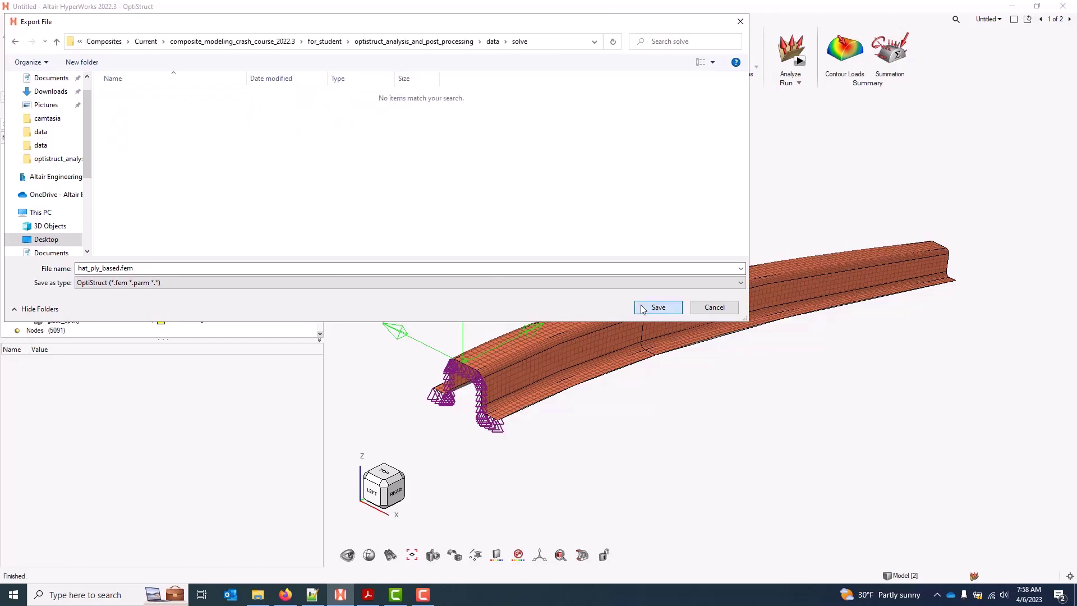
click(674, 307)
click(685, 320)
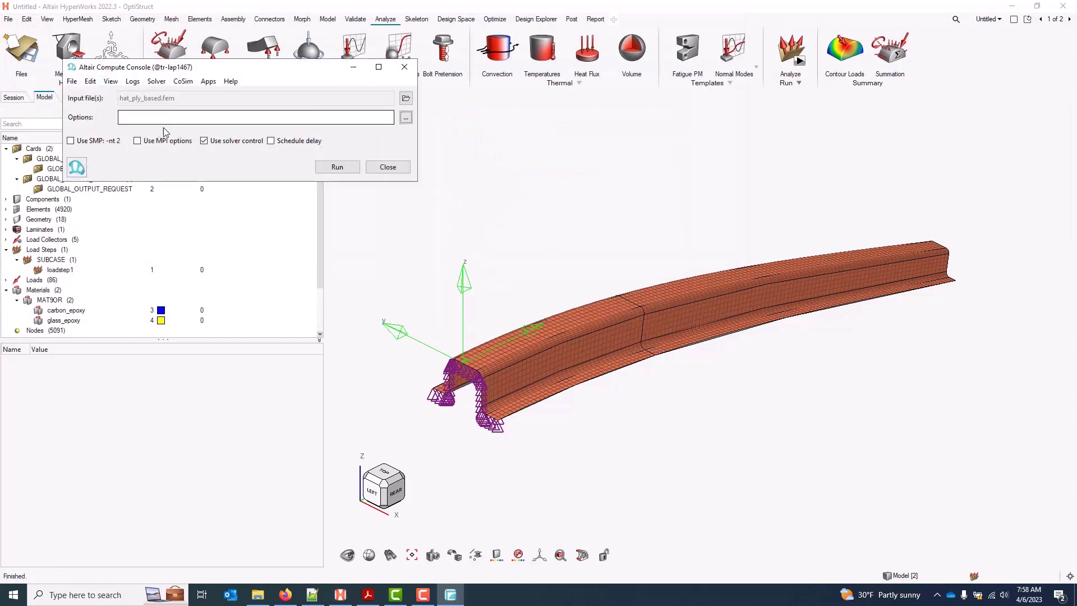
Run OptiStruct with option -nt 4 and close the solver windows once the analysis completes
click(166, 118)
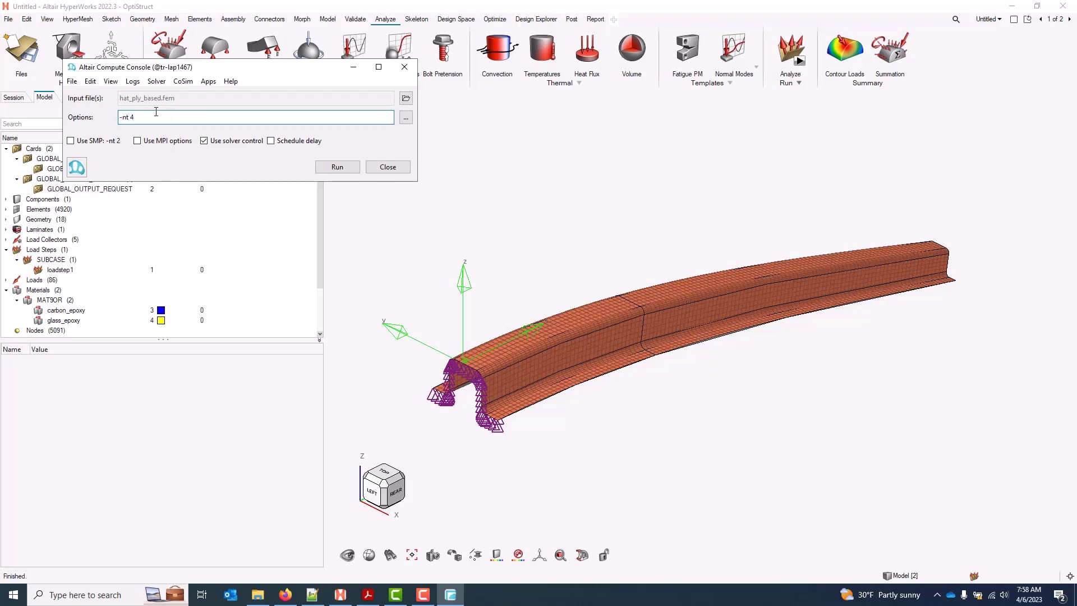
click(338, 167)
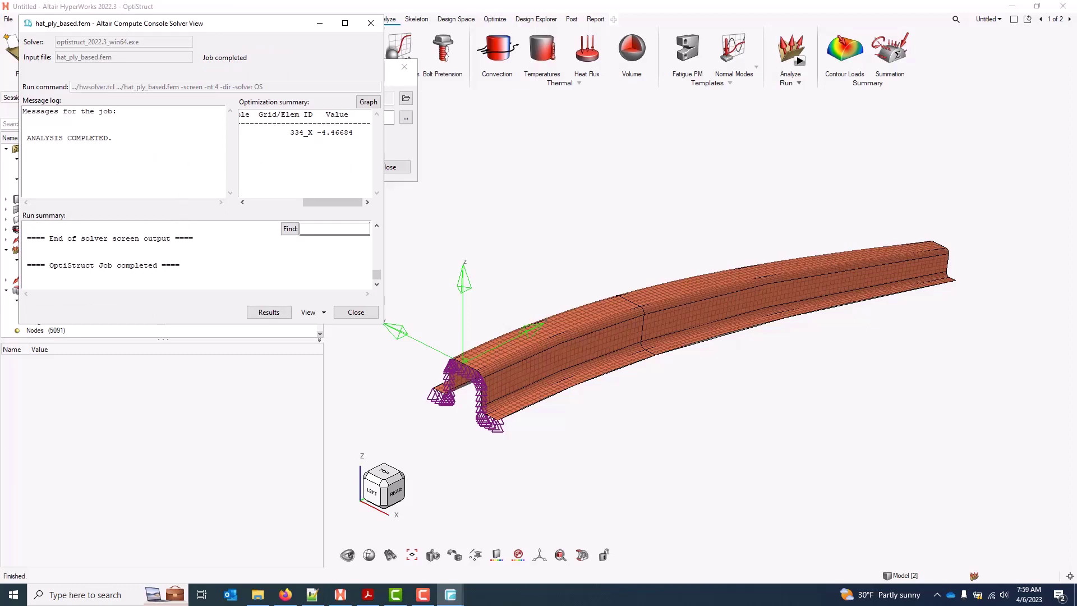
key(alt+F4)
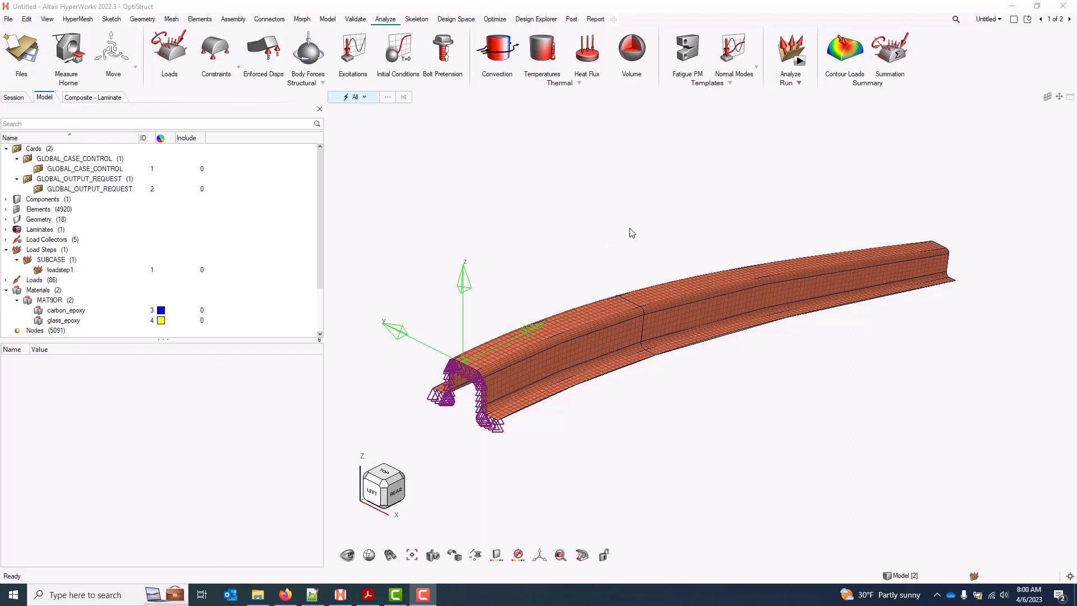
Go to page 2 of 2, confirm it uses HyperView, and bring up the load model and results panel
click(1000, 20)
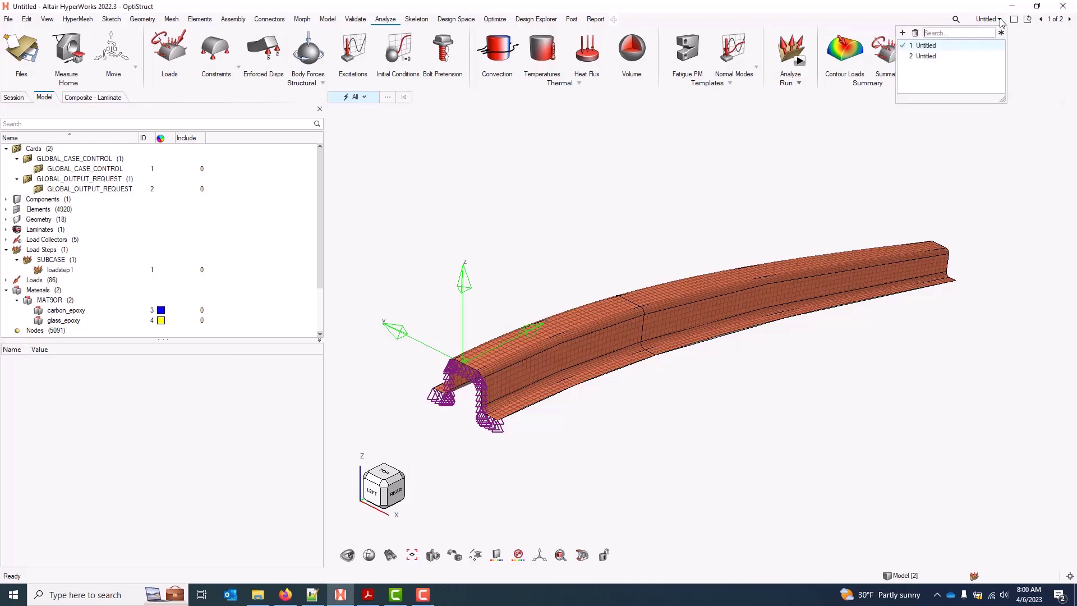
click(1069, 20)
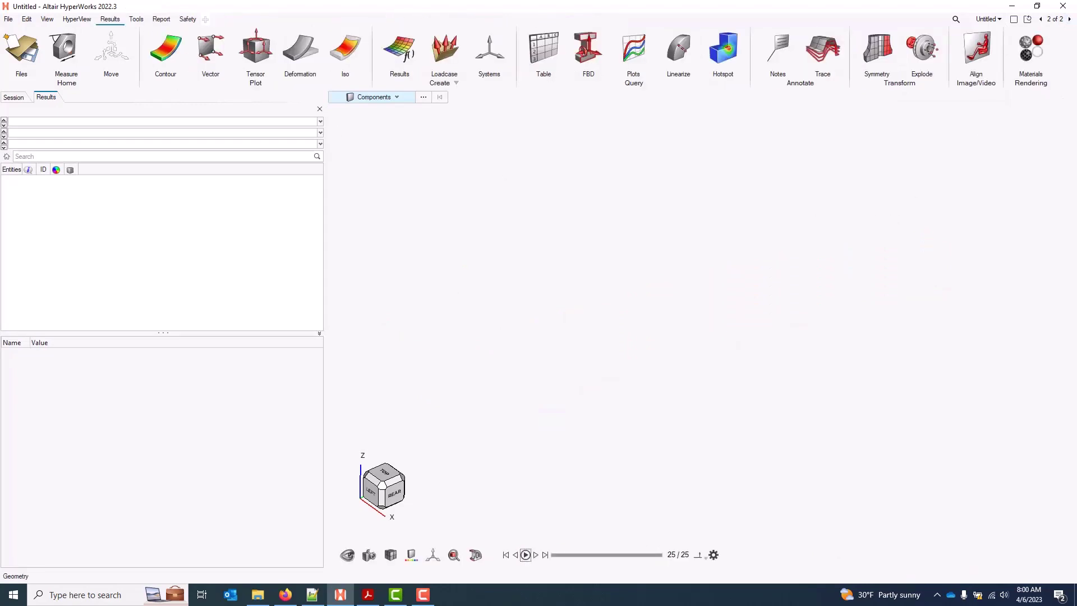
click(89, 21)
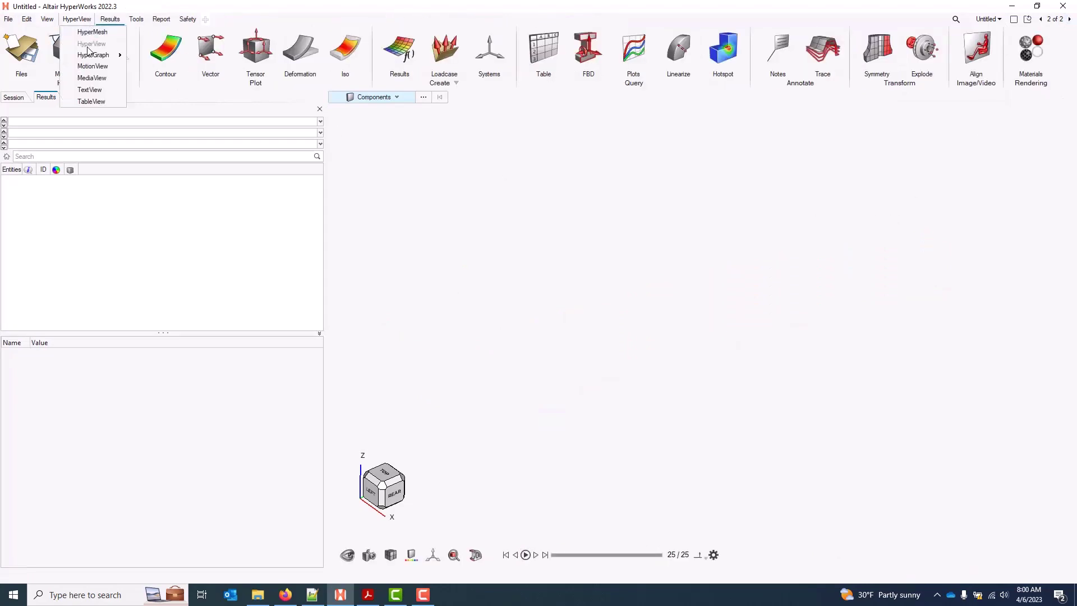
click(491, 226)
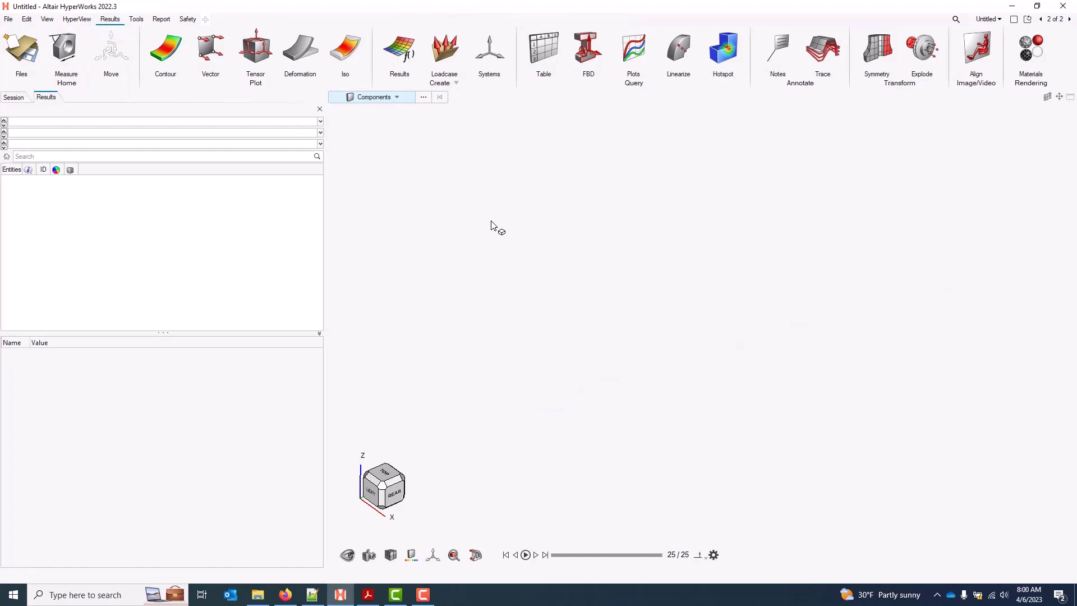
click(31, 45)
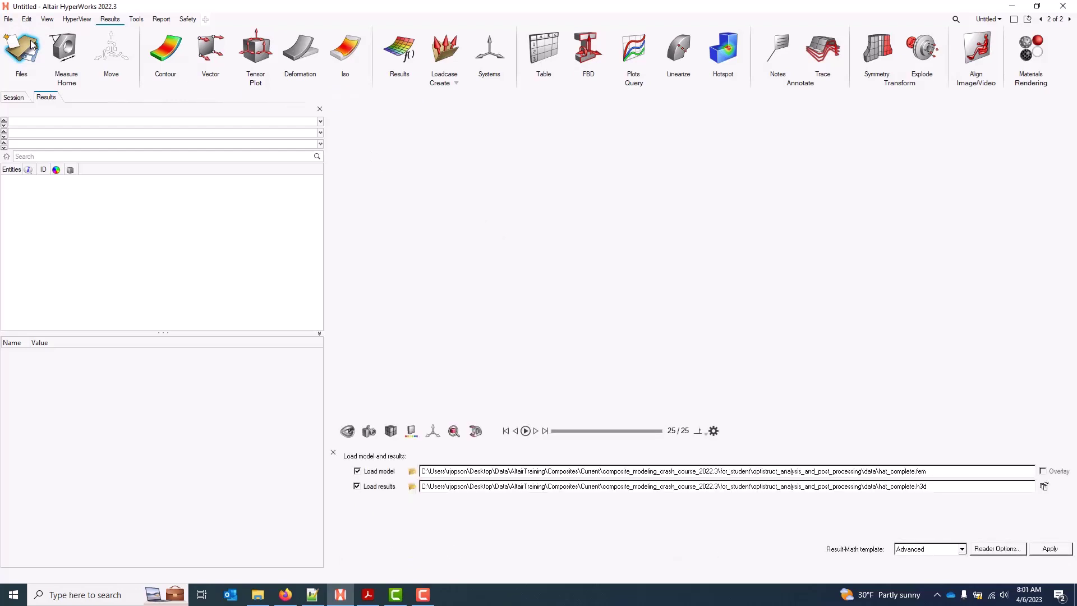
click(413, 472)
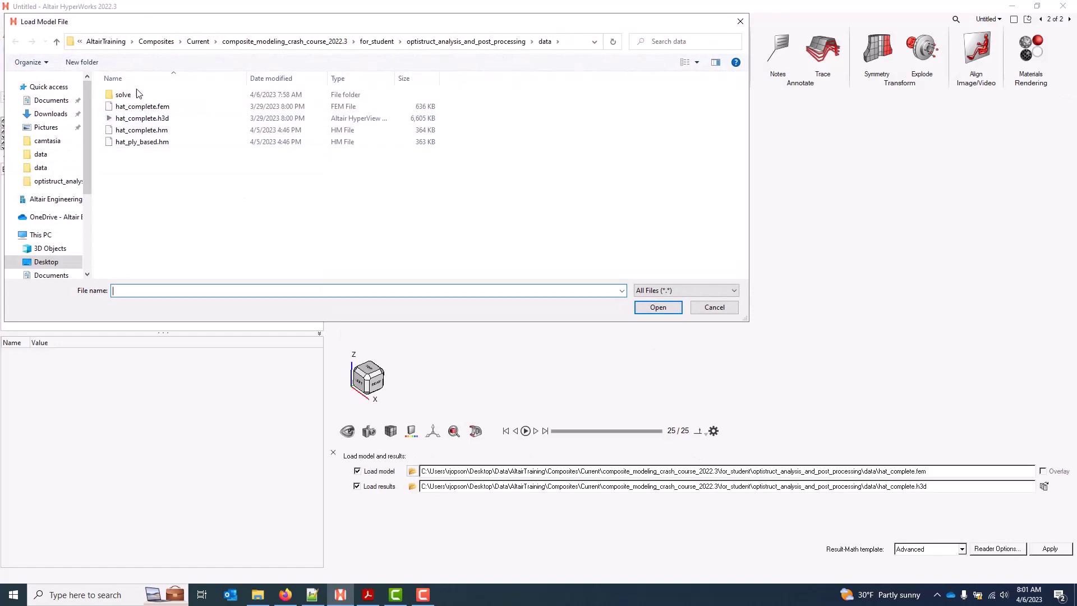
click(150, 108)
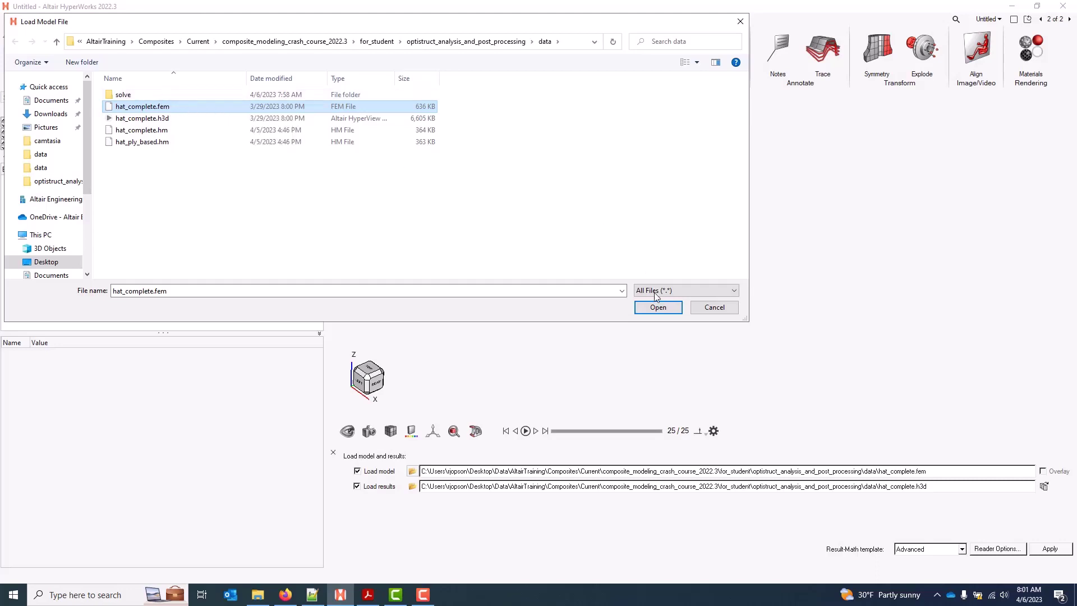
click(656, 307)
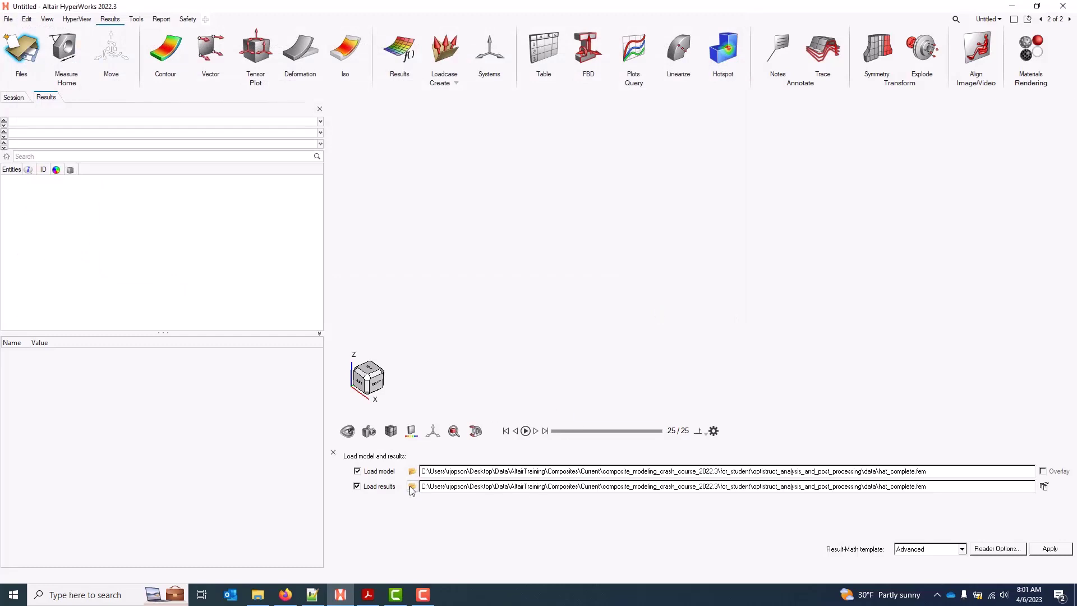
click(952, 490)
key(BackSpace)
text(h3d)
click(963, 550)
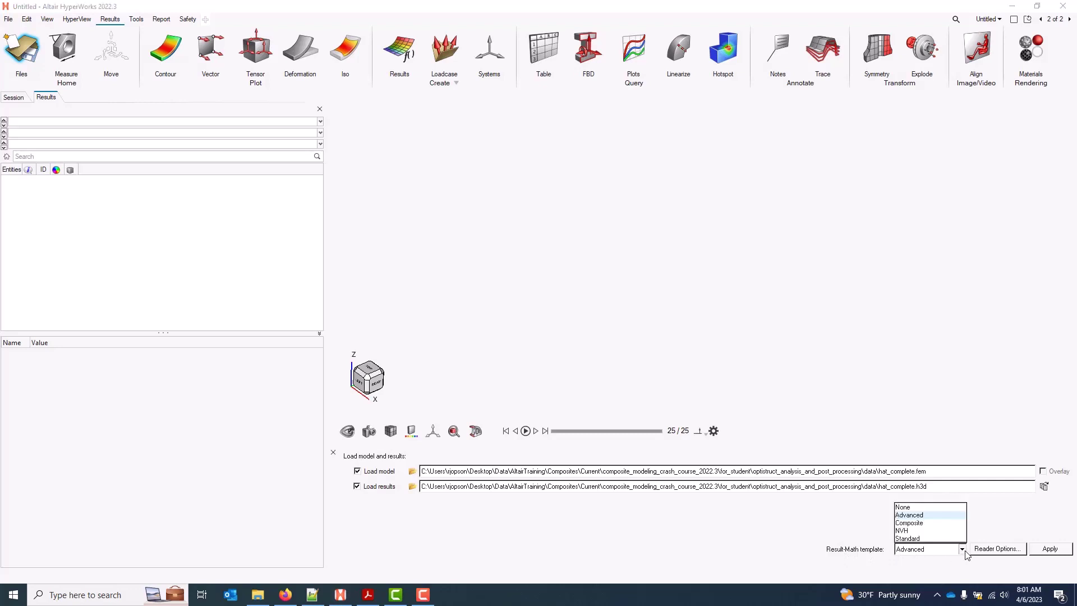
click(937, 515)
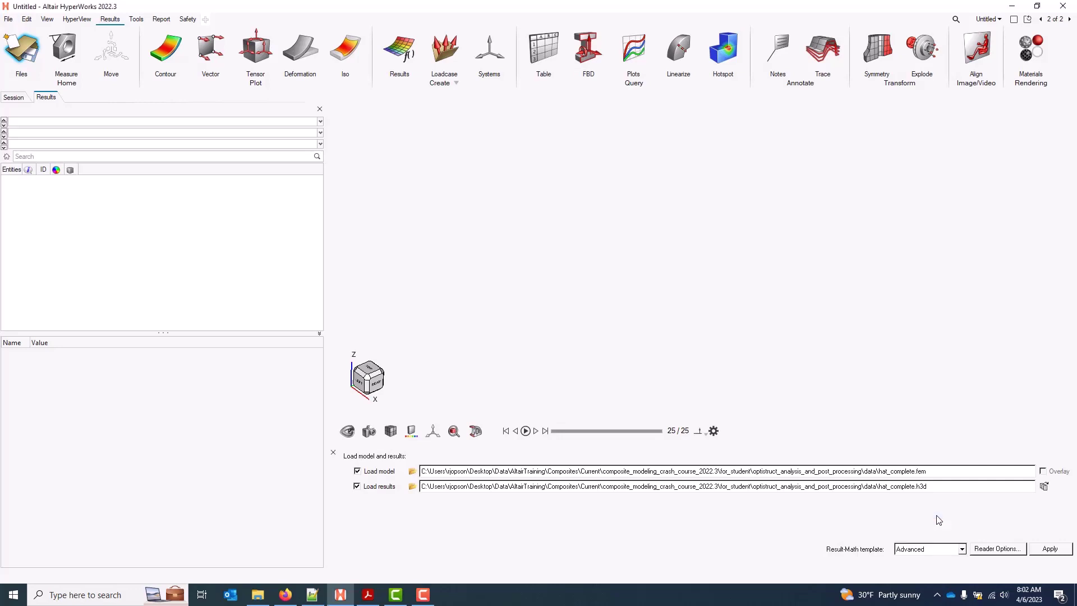
Load hat_complete.fem with hat_complete.h3d results and display the beam shaded with mesh lines
click(1050, 549)
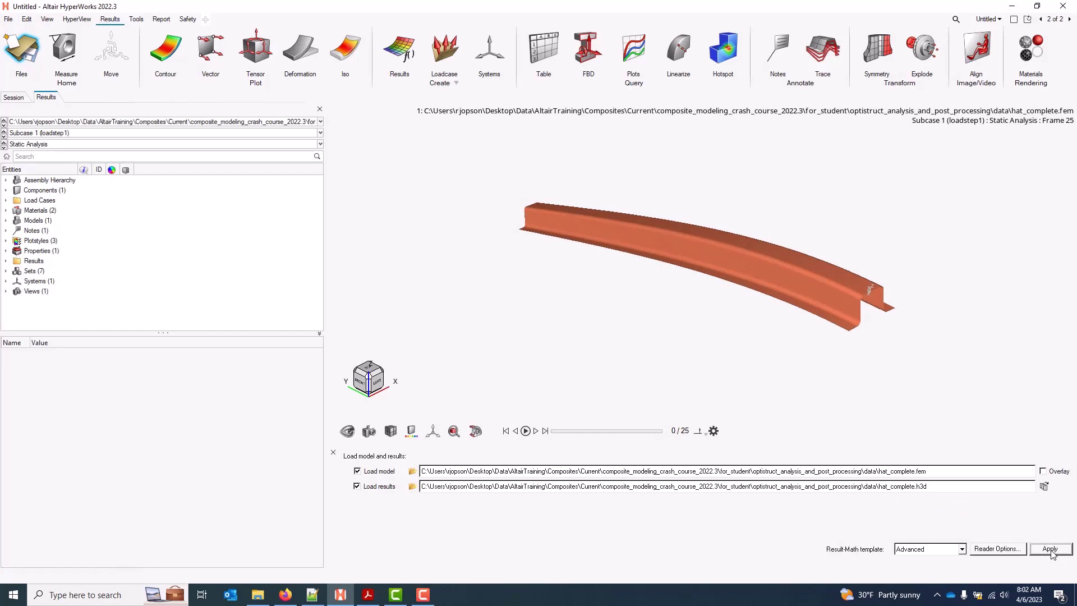
mouse_move(391, 431)
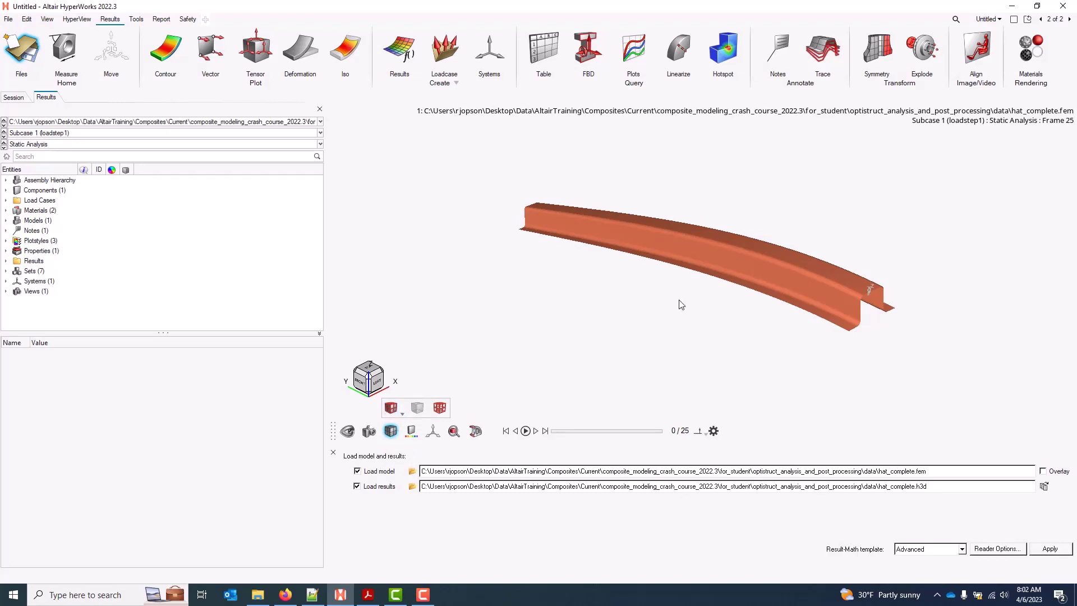
mouse_move(738, 355)
middle_down()
mouse_move(693, 364)
mouse_move(703, 370)
middle_up()
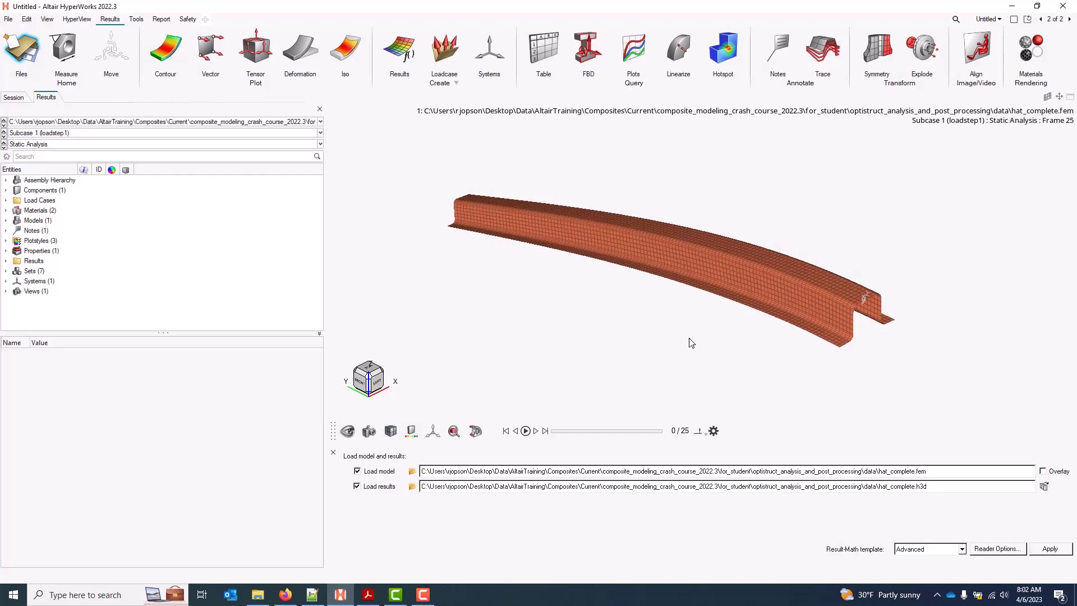
Start a contour with result type Composite Strains(Mech) and component Normal X Strain
click(169, 55)
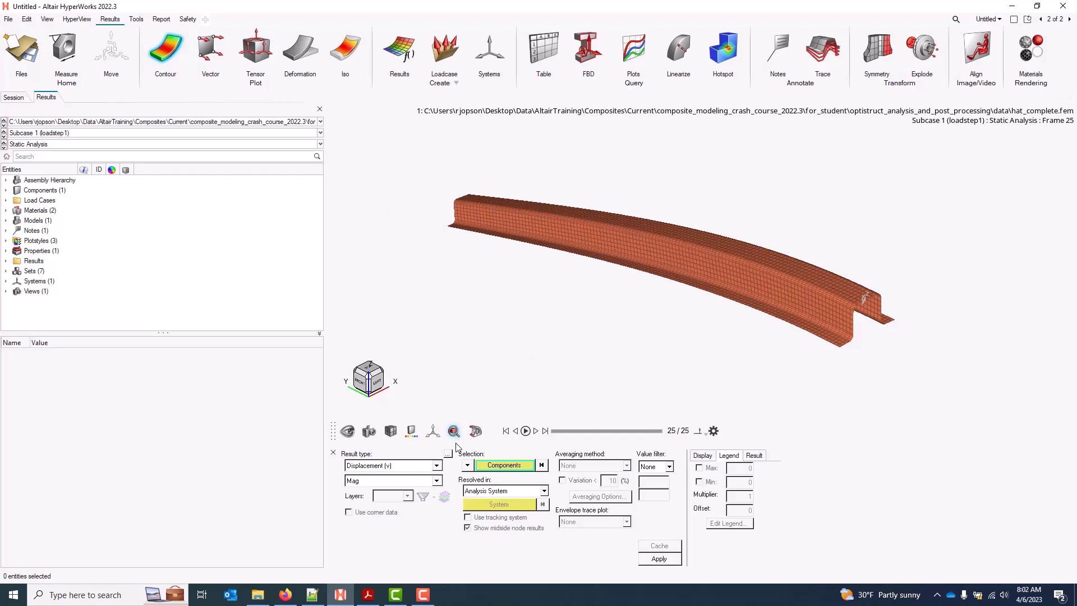
click(437, 466)
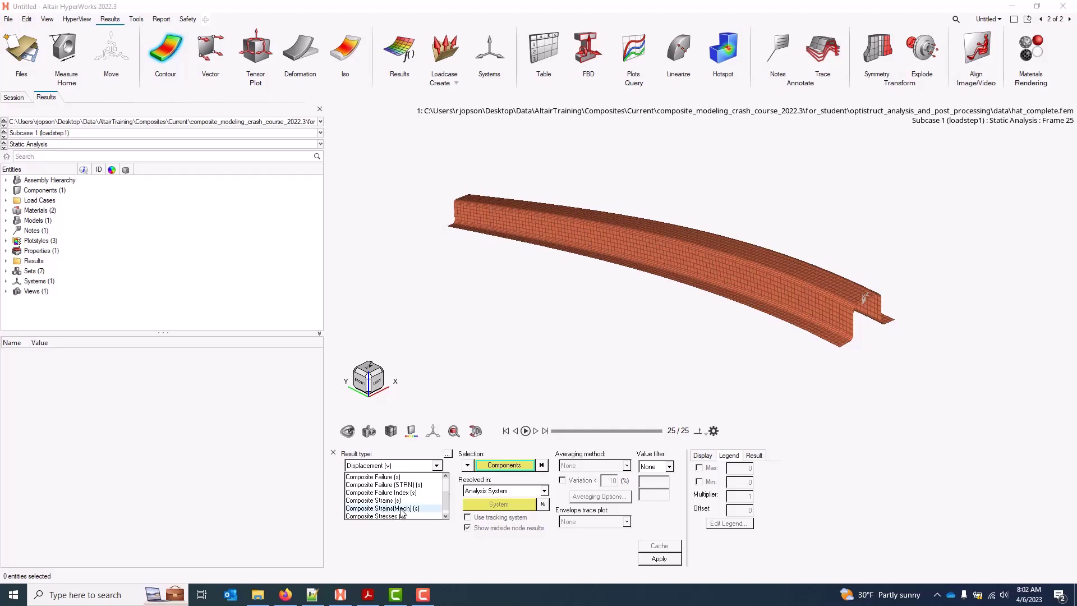
click(400, 509)
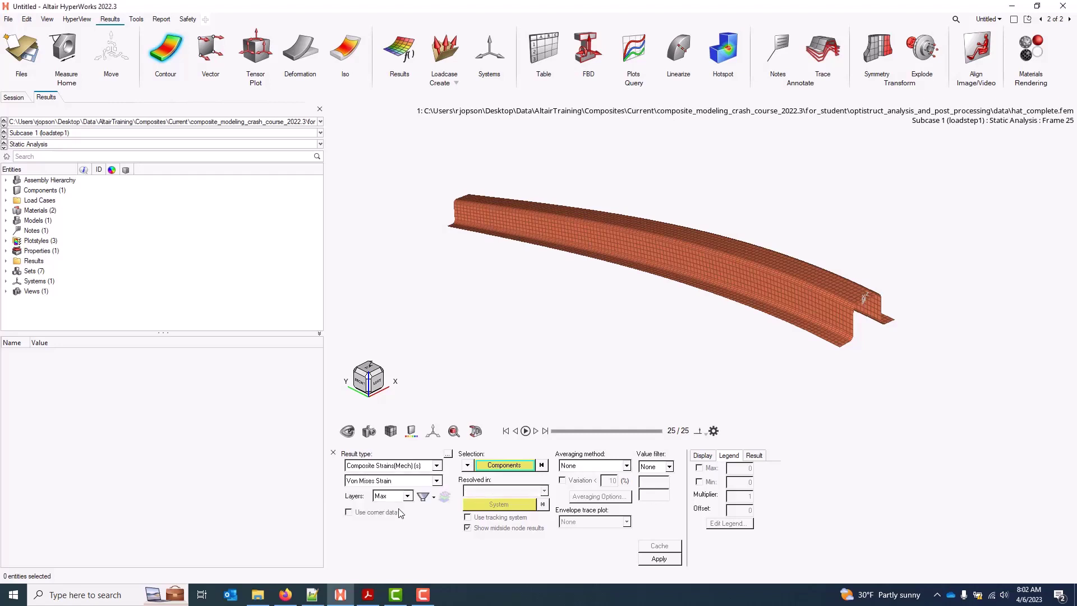
click(408, 482)
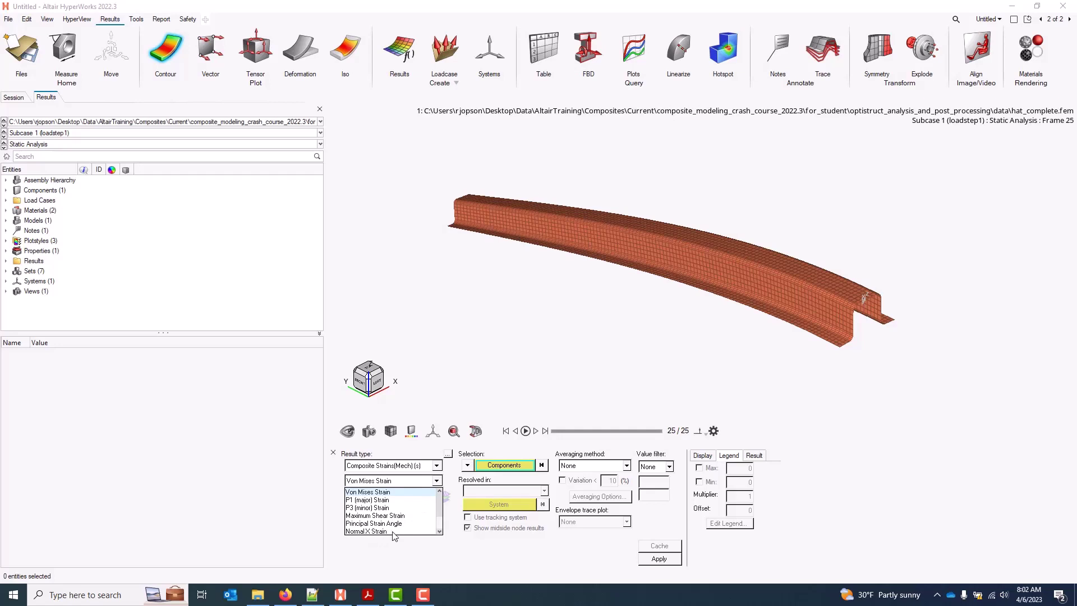
scroll(394, 533, down, 1)
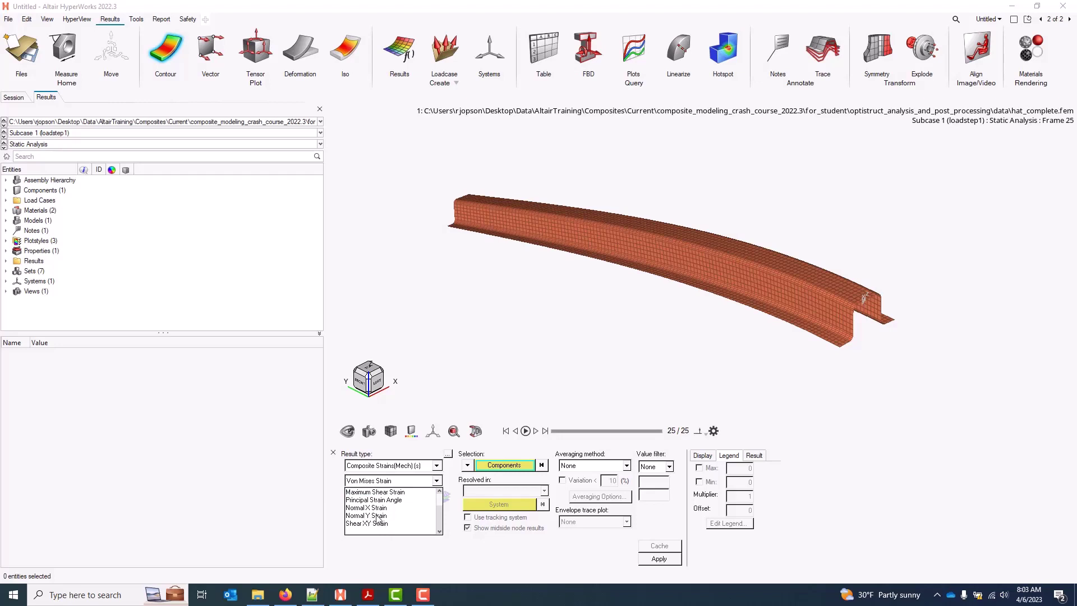
click(379, 507)
click(379, 509)
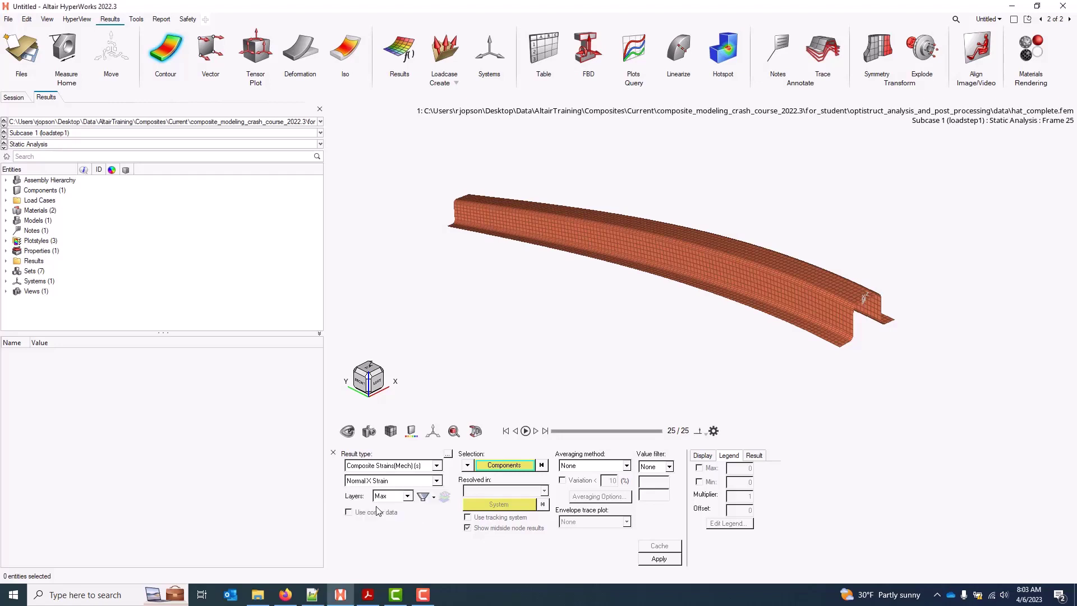
Apply the Normal X Strain contour with layers set to Max, then fit the beam in view
click(408, 497)
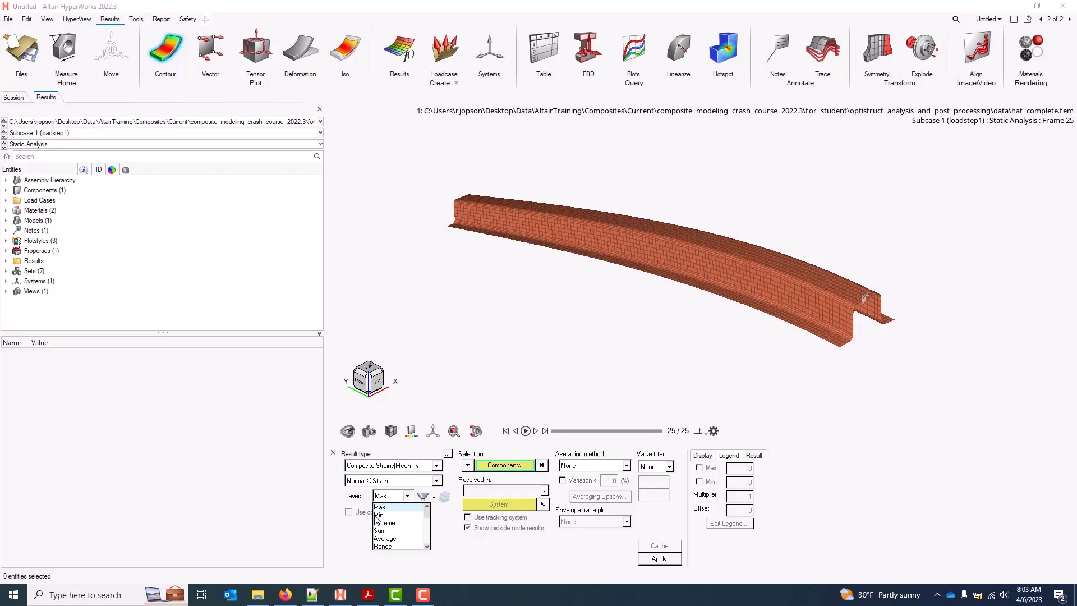
scroll(401, 522, down, 2)
scroll(401, 522, down, 2)
scroll(404, 522, up, 2)
scroll(406, 535, down, 2)
scroll(407, 532, down, 4)
scroll(408, 530, up, 8)
click(407, 497)
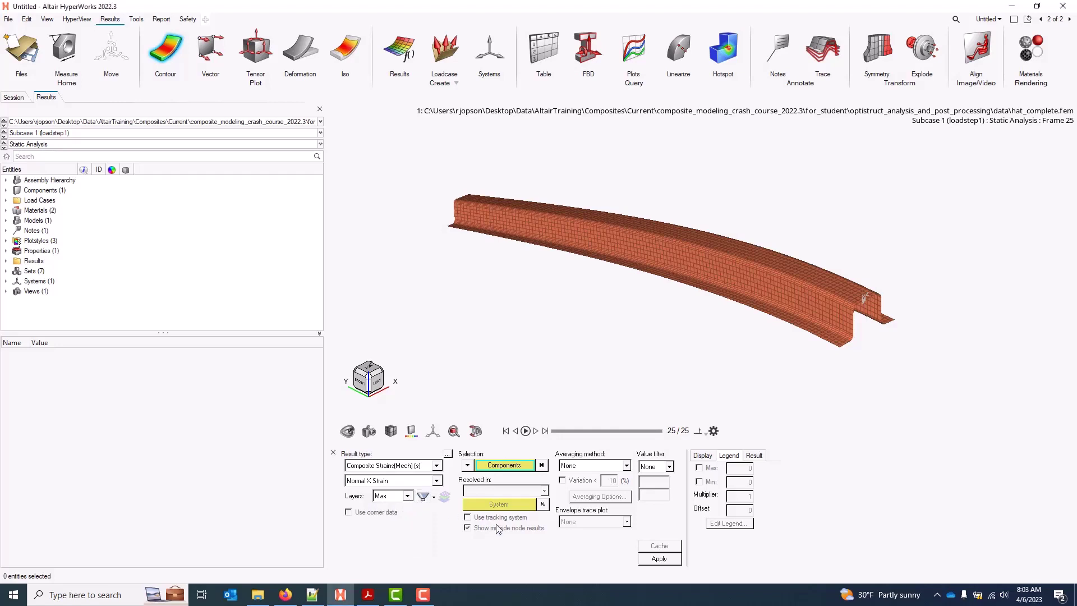
click(660, 559)
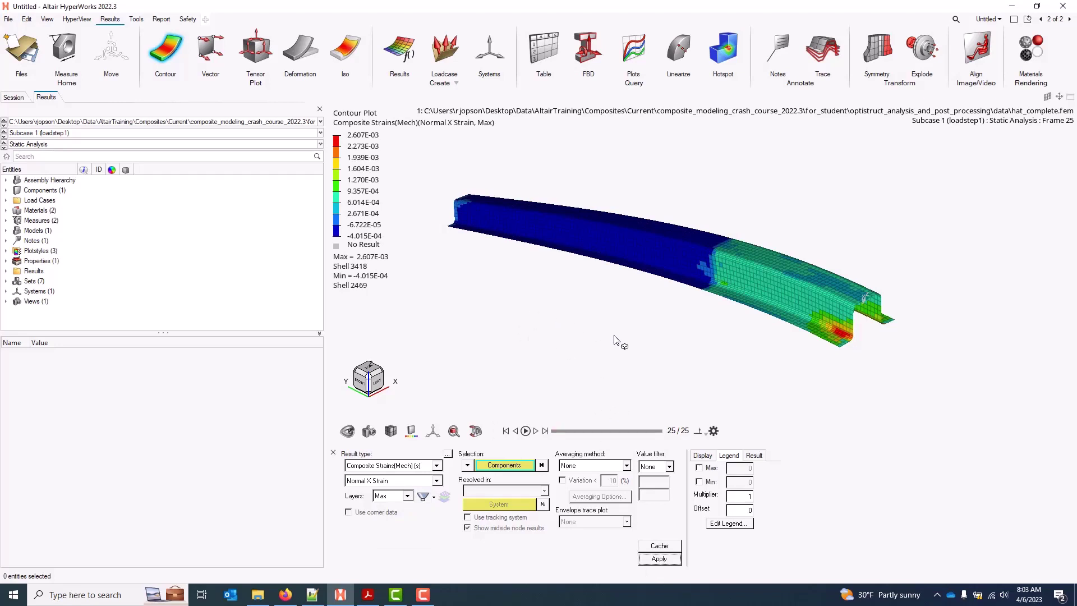
scroll(858, 354, up, 8)
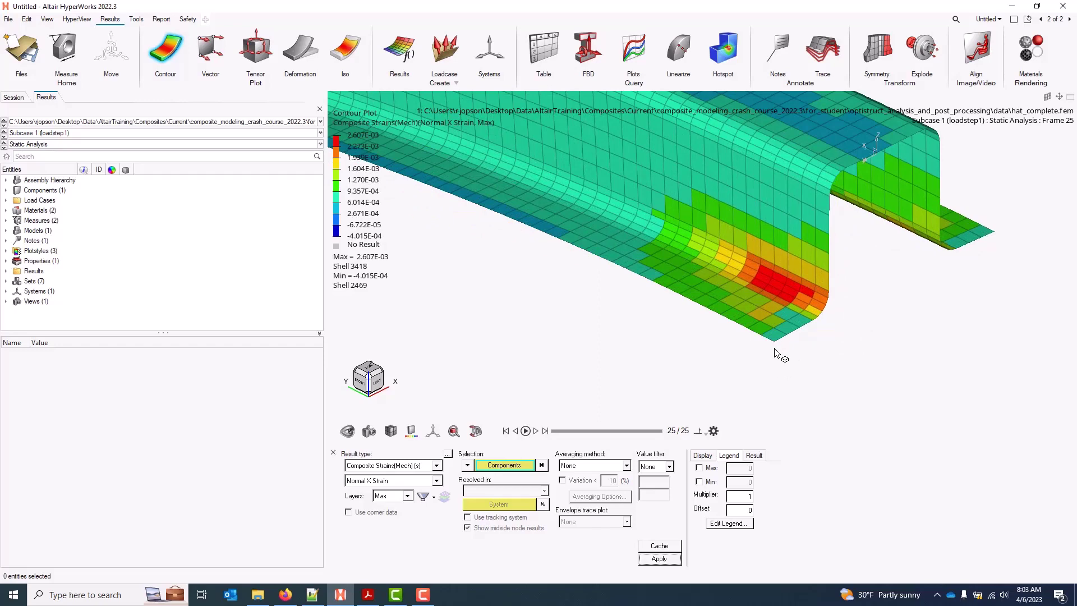
key(f)
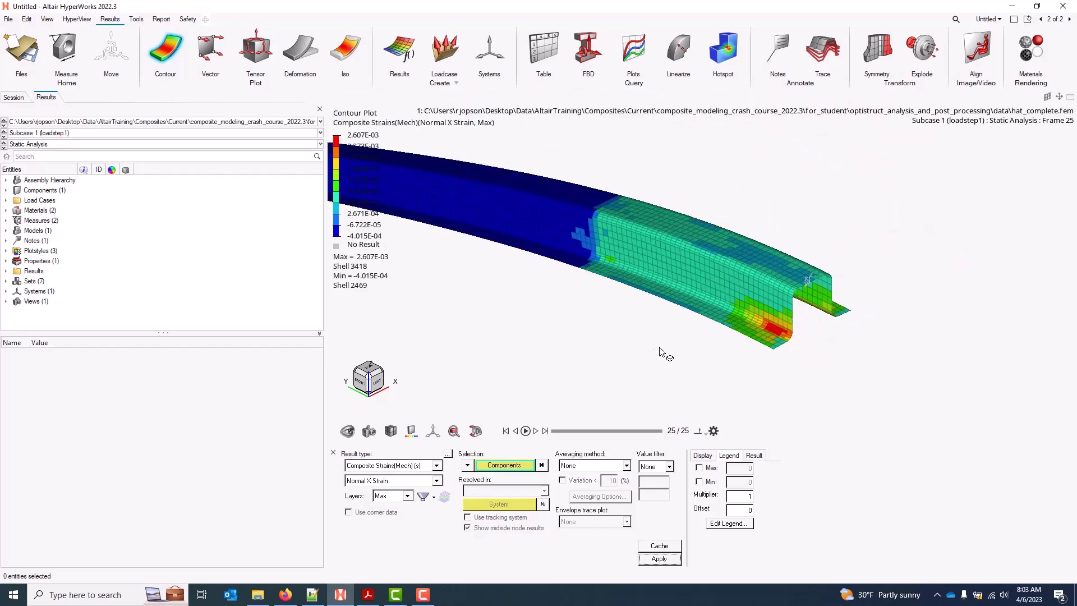
Change the layer option to Min and reapply the Normal X Strain contour
click(408, 496)
click(396, 513)
click(662, 560)
scroll(669, 385, down, 3)
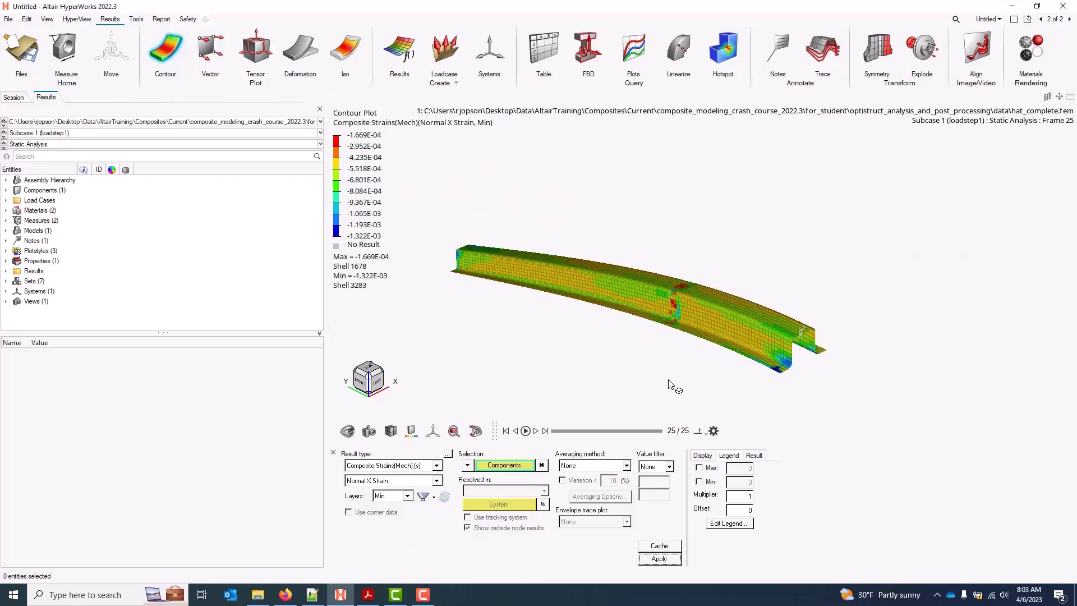
Apply the Normal X Strain contour with MaxLayer as the layer option
click(408, 496)
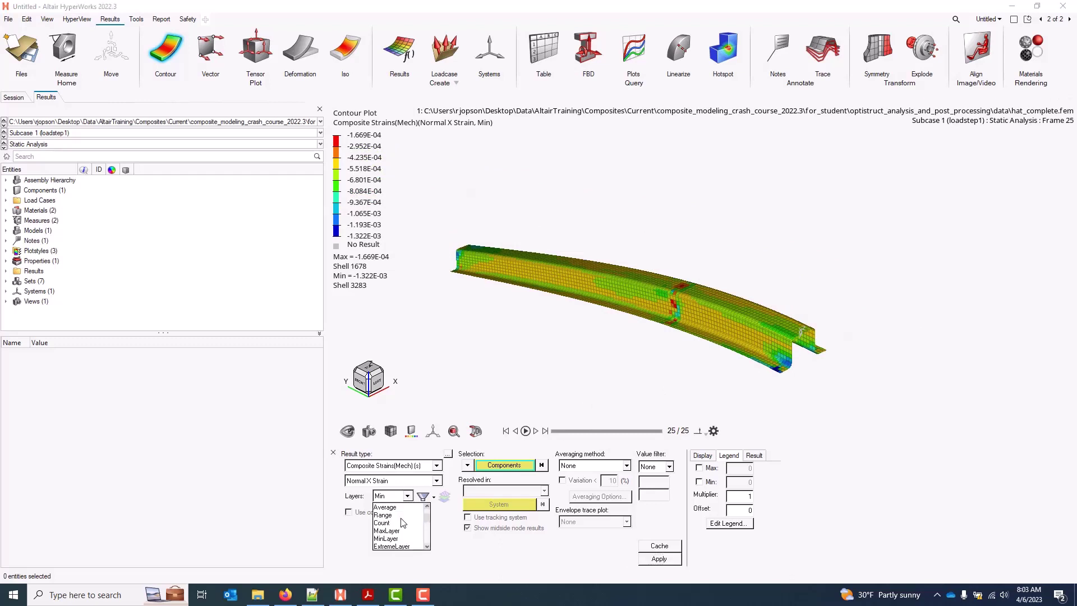
click(390, 531)
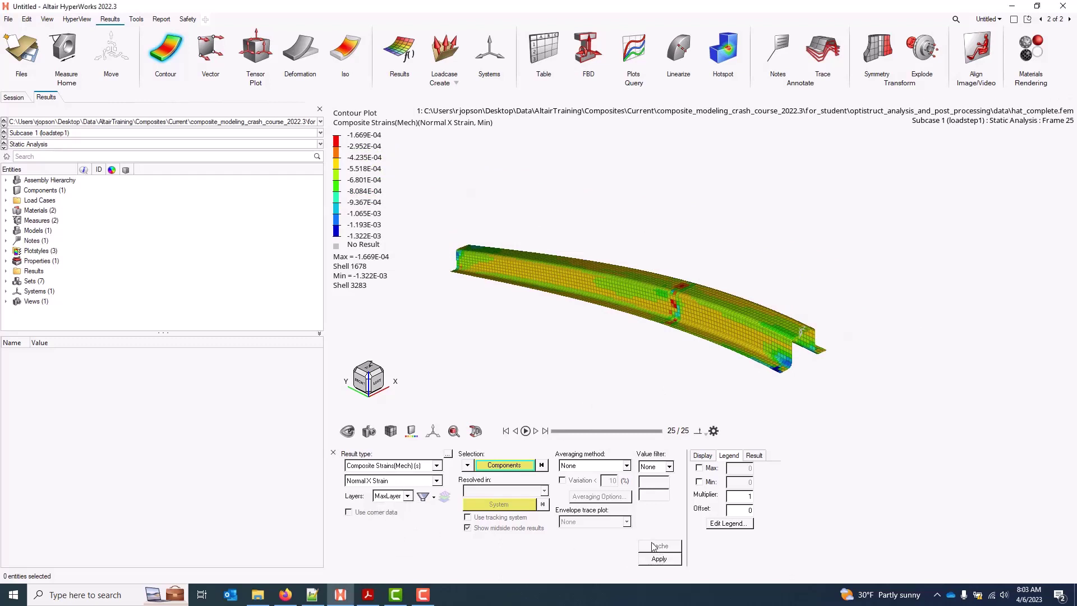
click(660, 558)
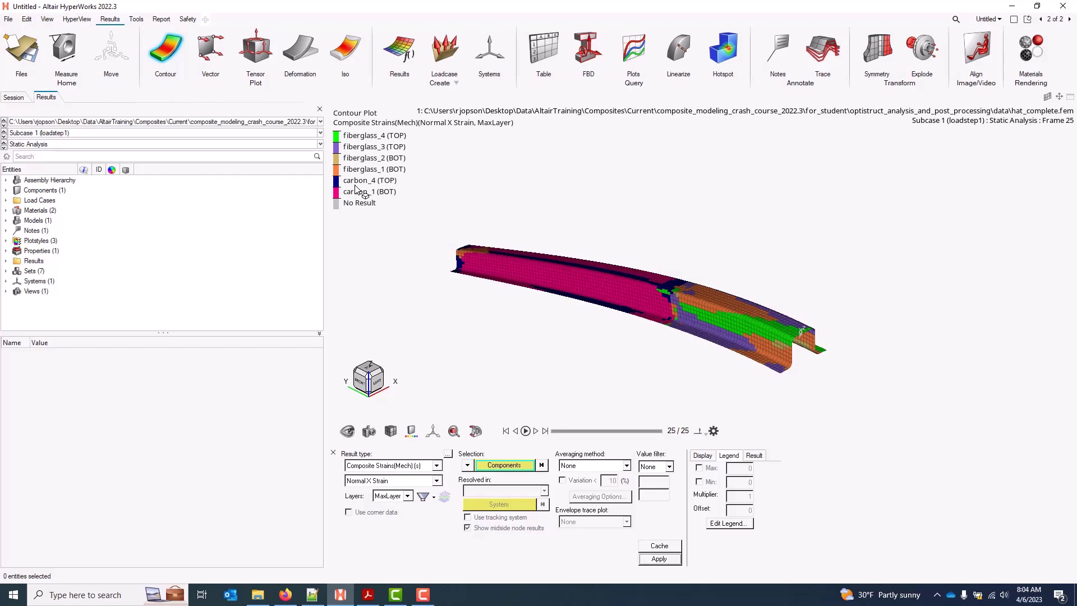
Set the layer to the carbon_3 (BOT) ply and reapply the contour
click(408, 496)
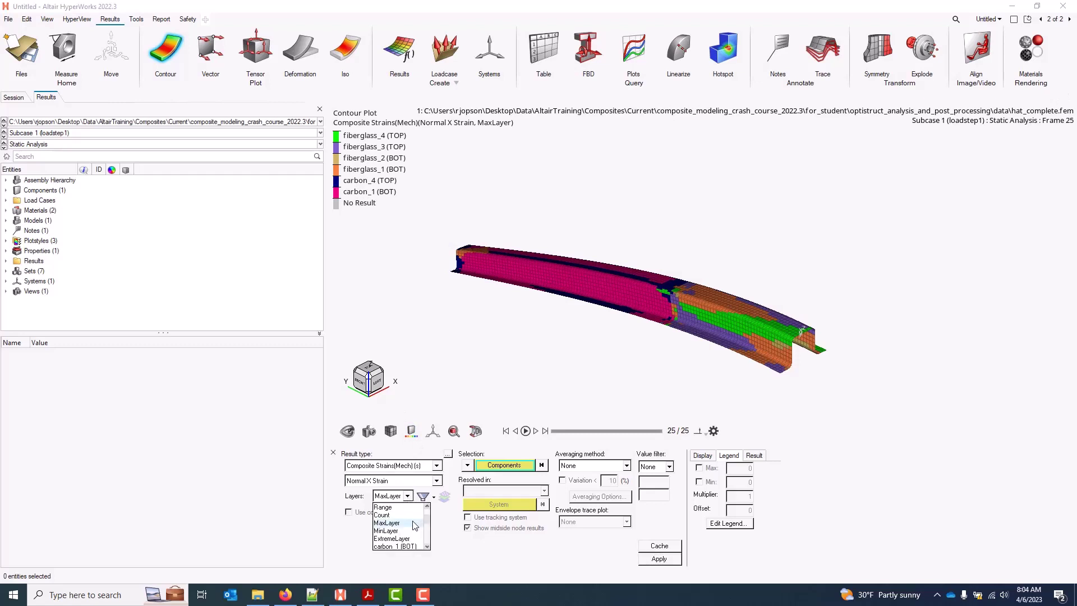
scroll(415, 524, down, 2)
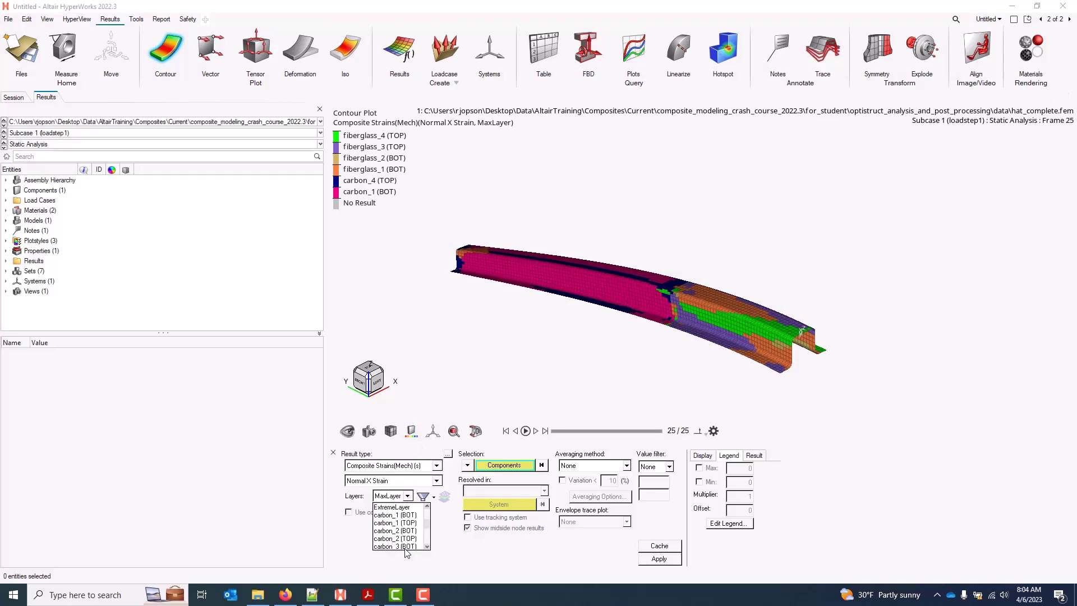
scroll(408, 547, down, 2)
click(408, 516)
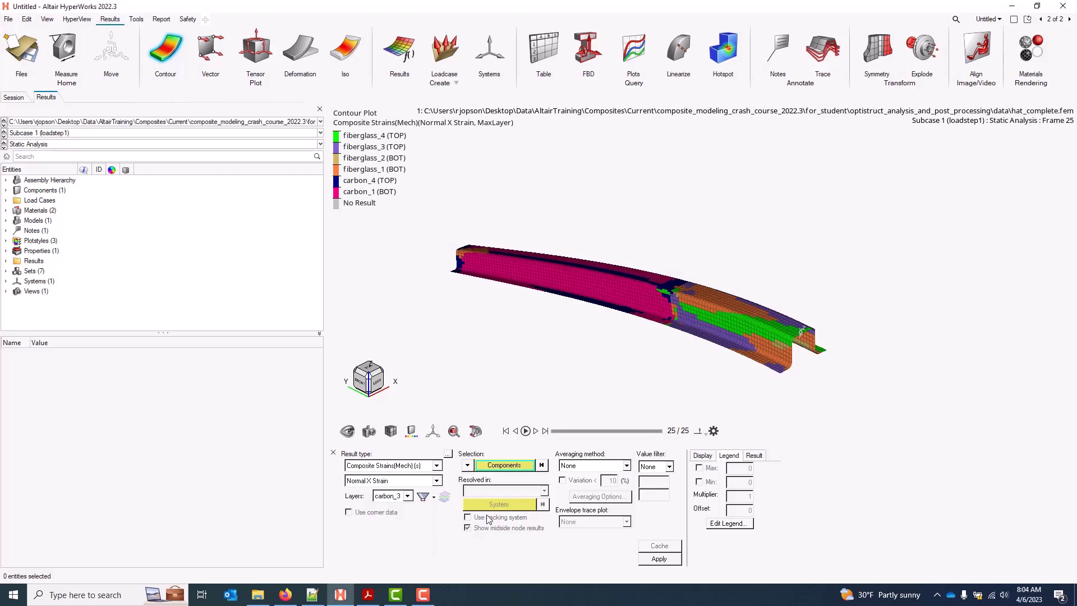
click(659, 560)
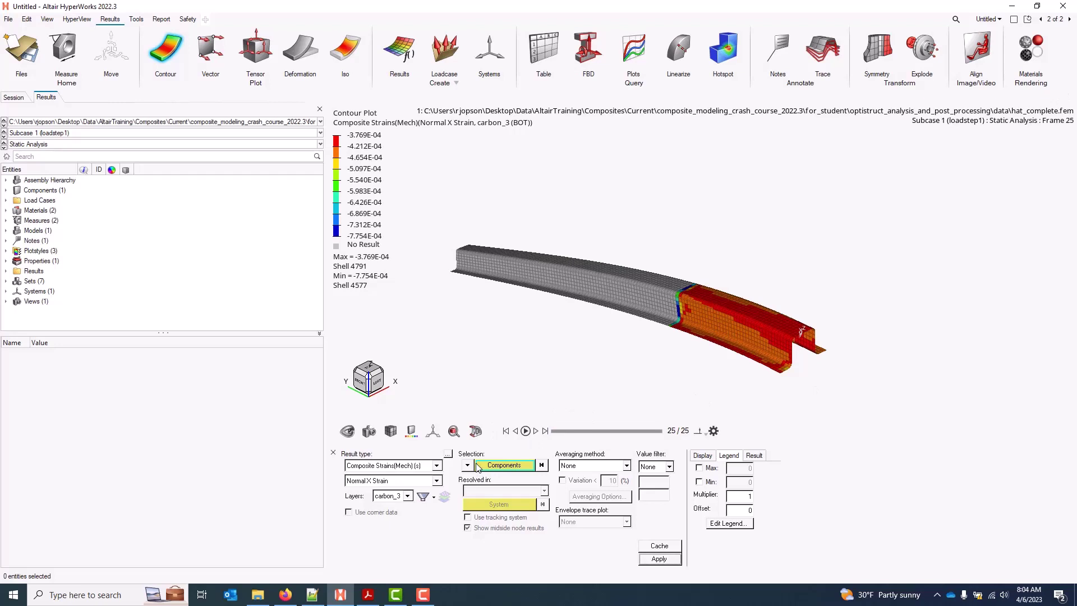
Switch the contour to Composite Stresses, Normal X Stress component, and apply it
click(437, 466)
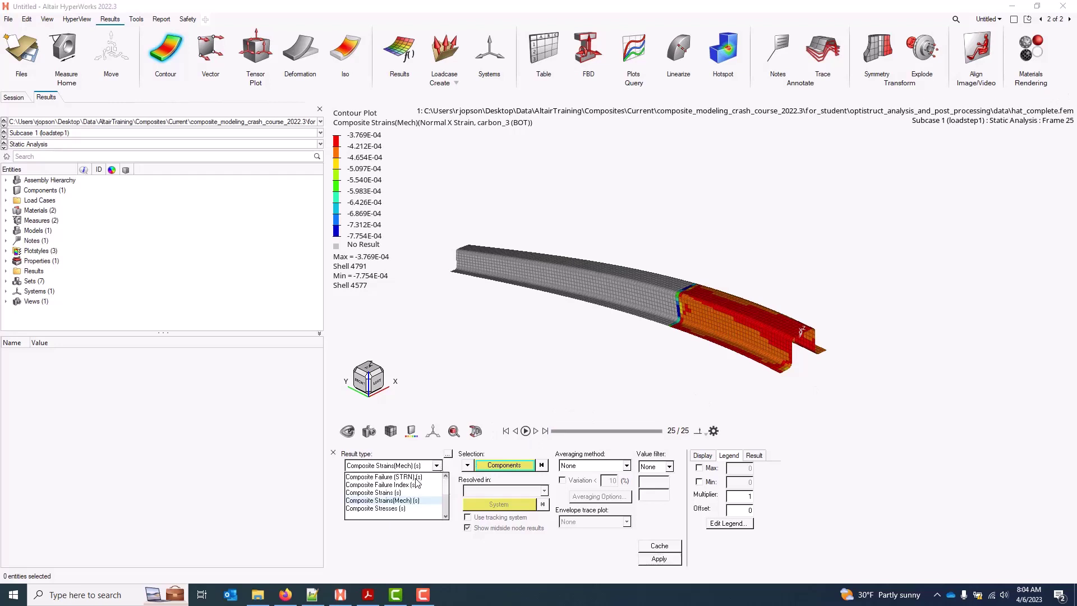
click(395, 509)
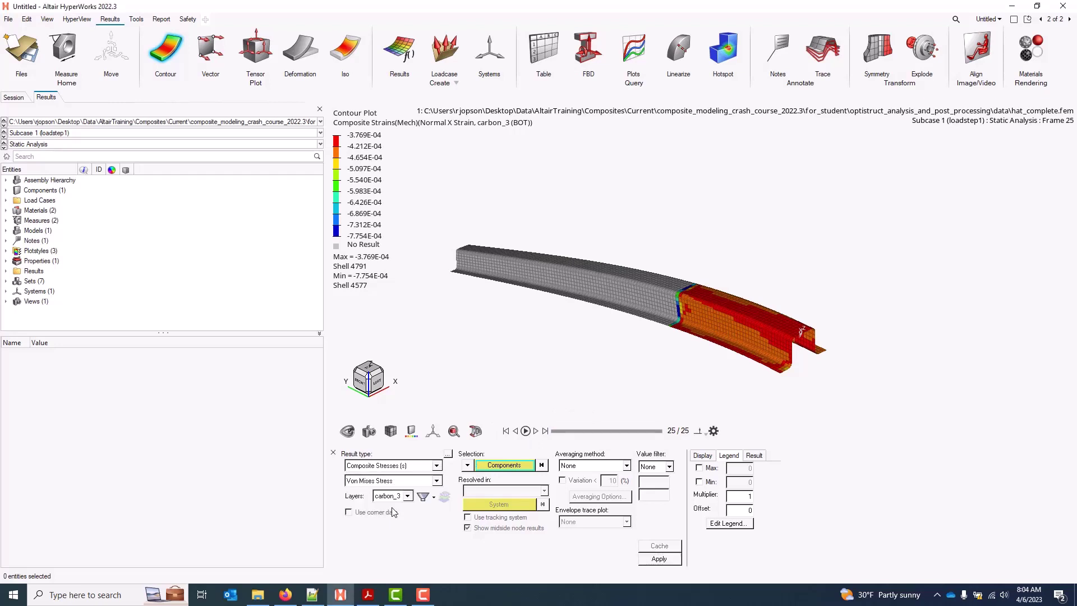
click(437, 480)
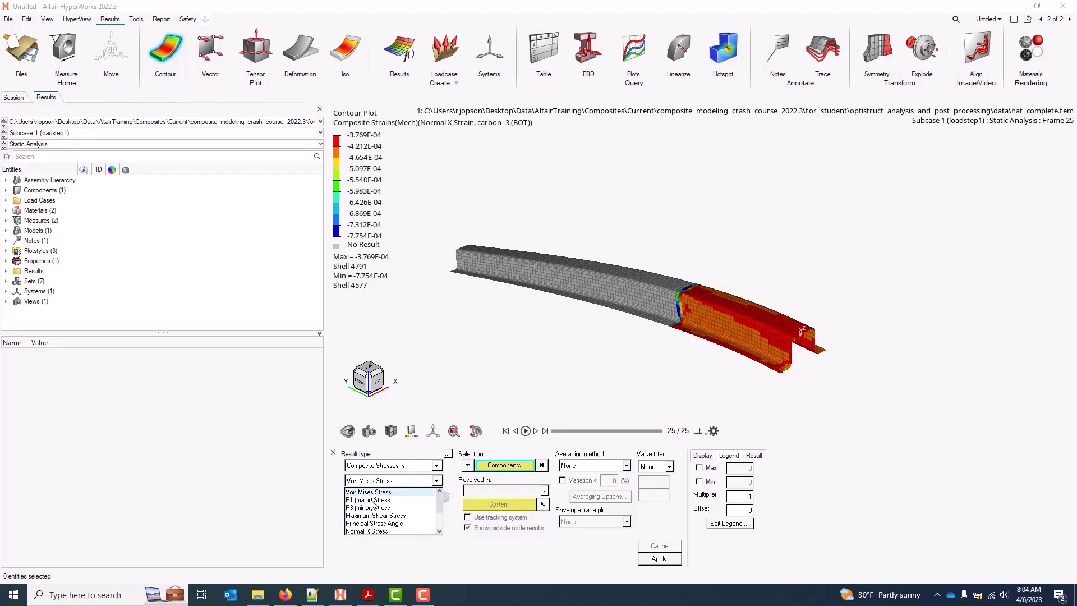
click(368, 532)
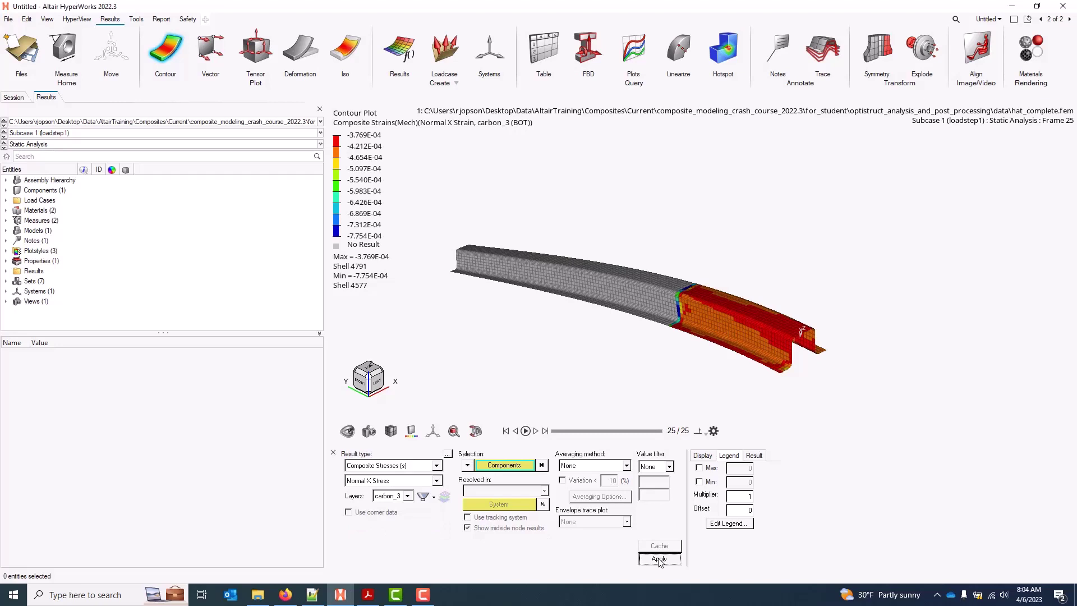
click(651, 559)
Set layers to Max and reapply the Normal X Stress contour
click(408, 496)
scroll(404, 524, down, 2)
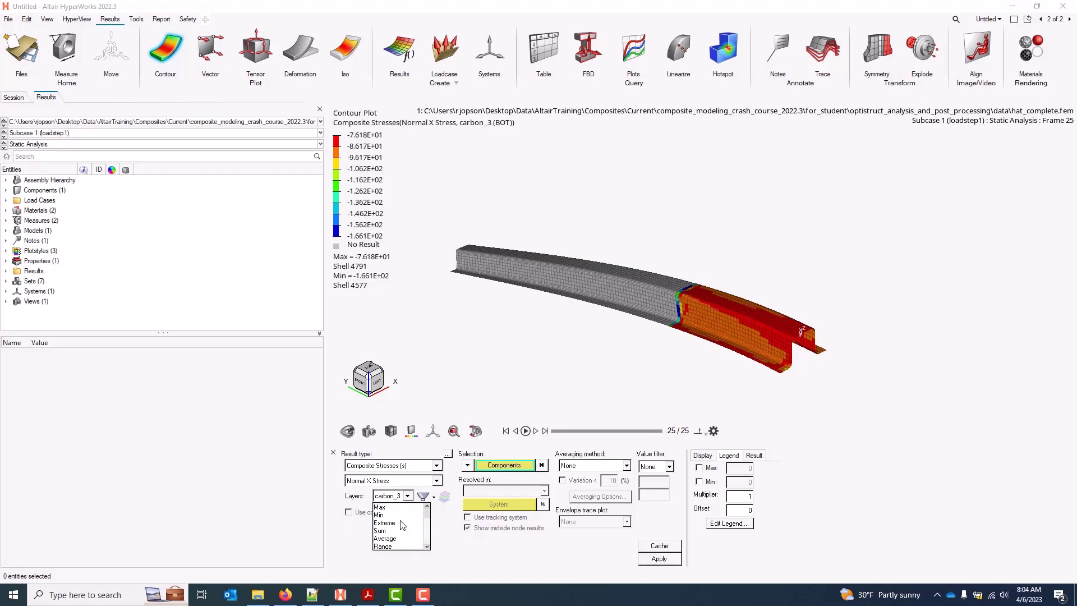
click(388, 508)
click(659, 559)
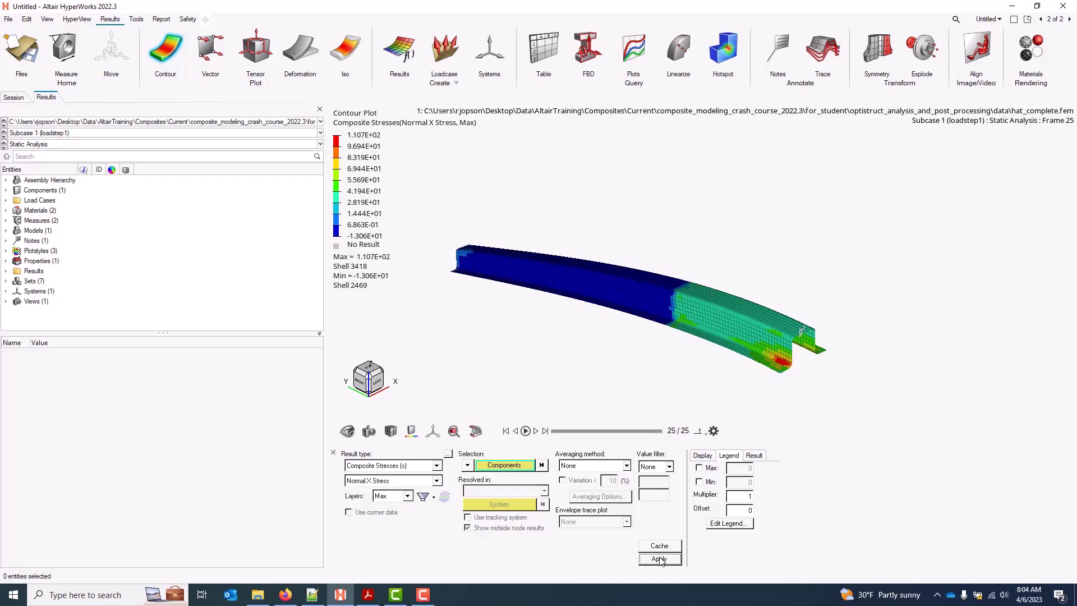
click(437, 466)
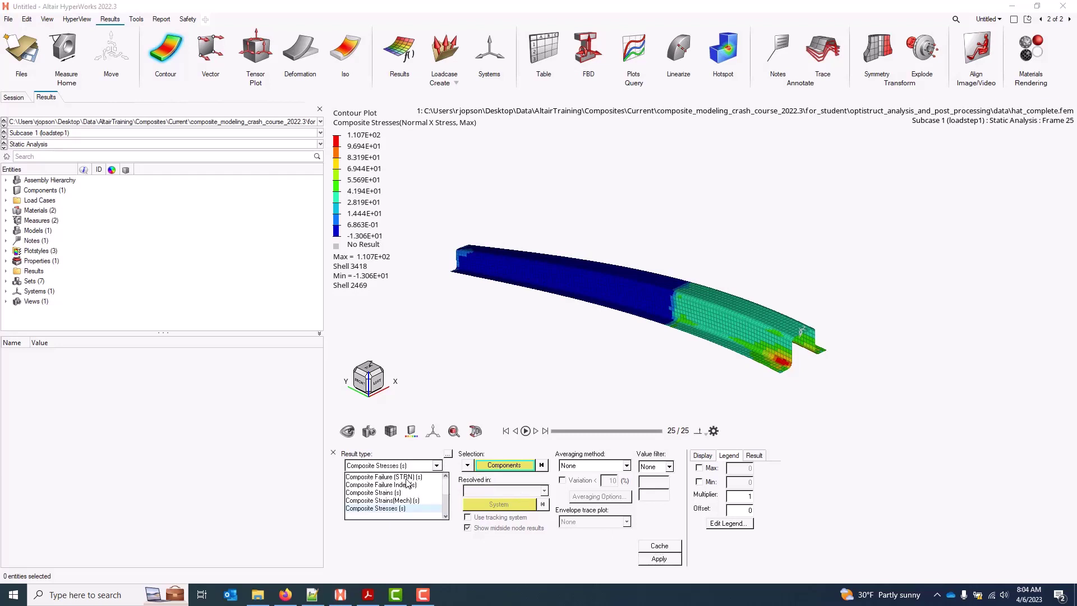
scroll(409, 484, up, 2)
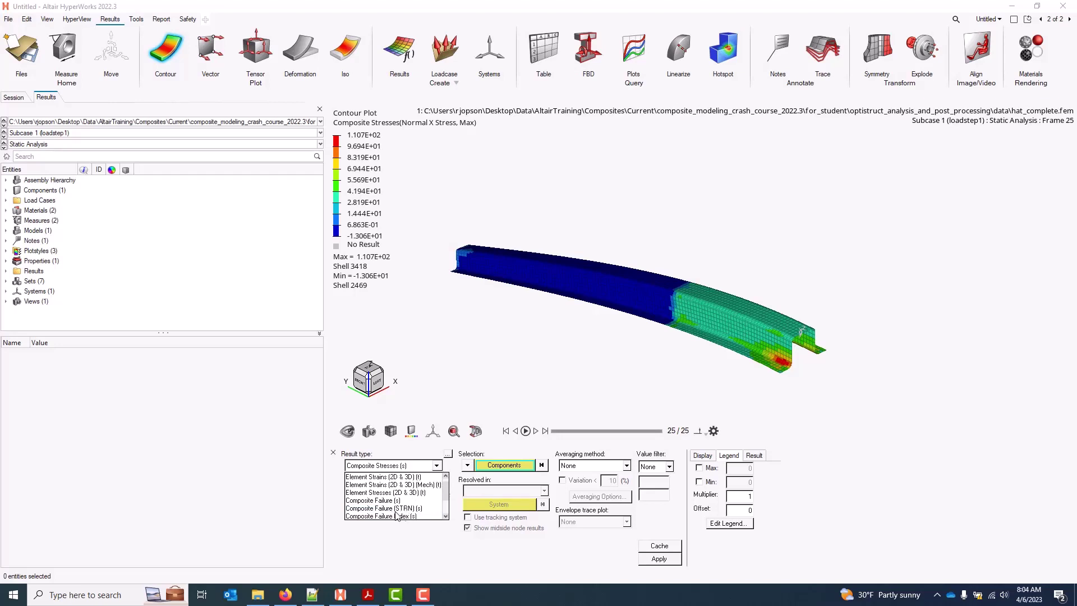
Switch the result to Composite Failure (STRN) Ply Failure on the Max layer and apply
click(408, 508)
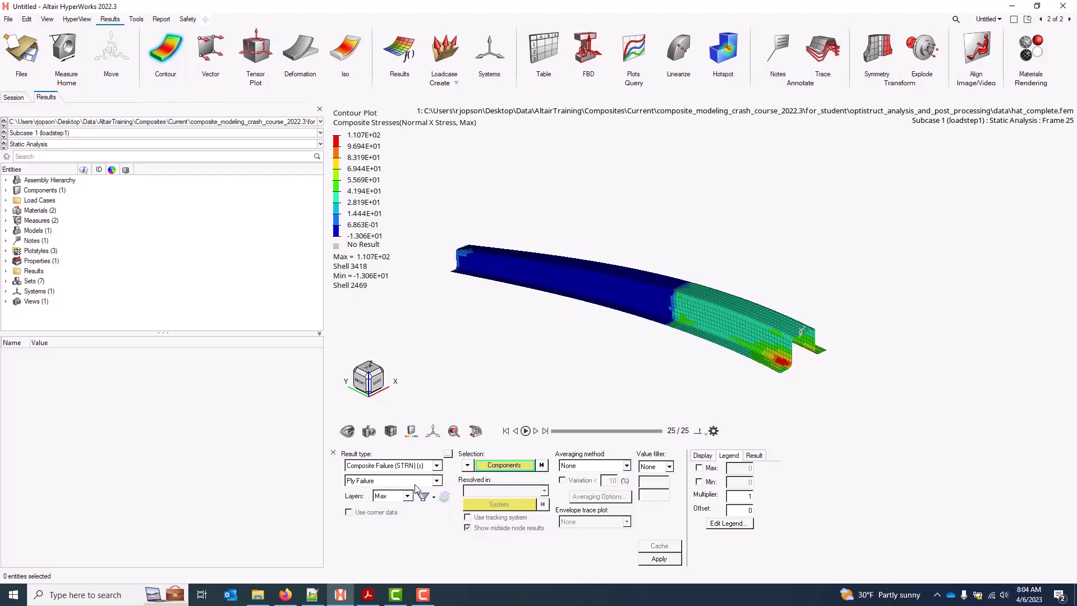
click(660, 559)
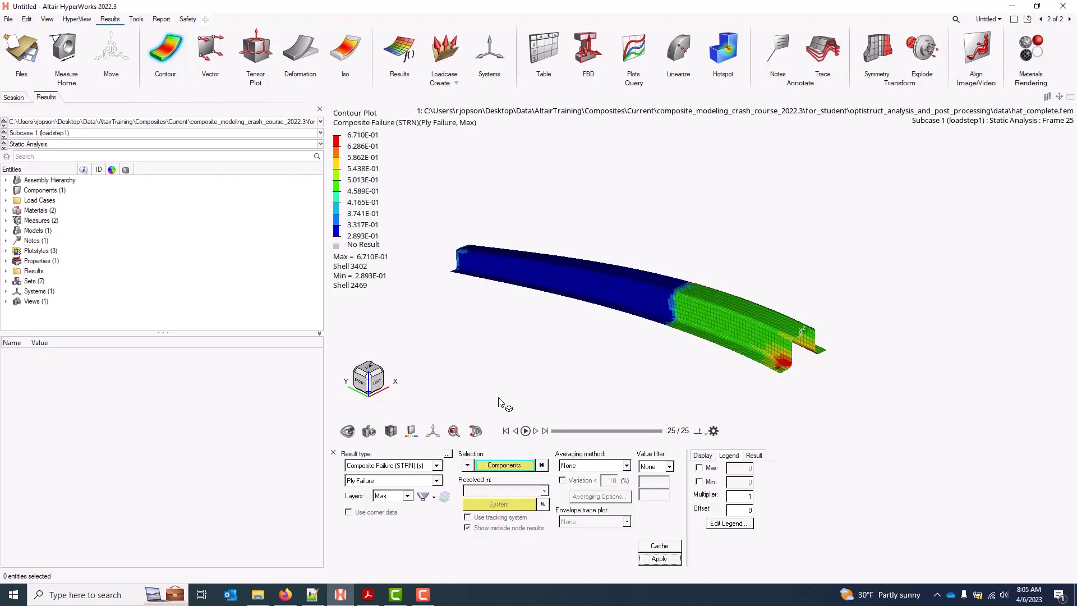
Set the result type to Element Strains (2D & 3D) (Mech) with component XX
click(438, 466)
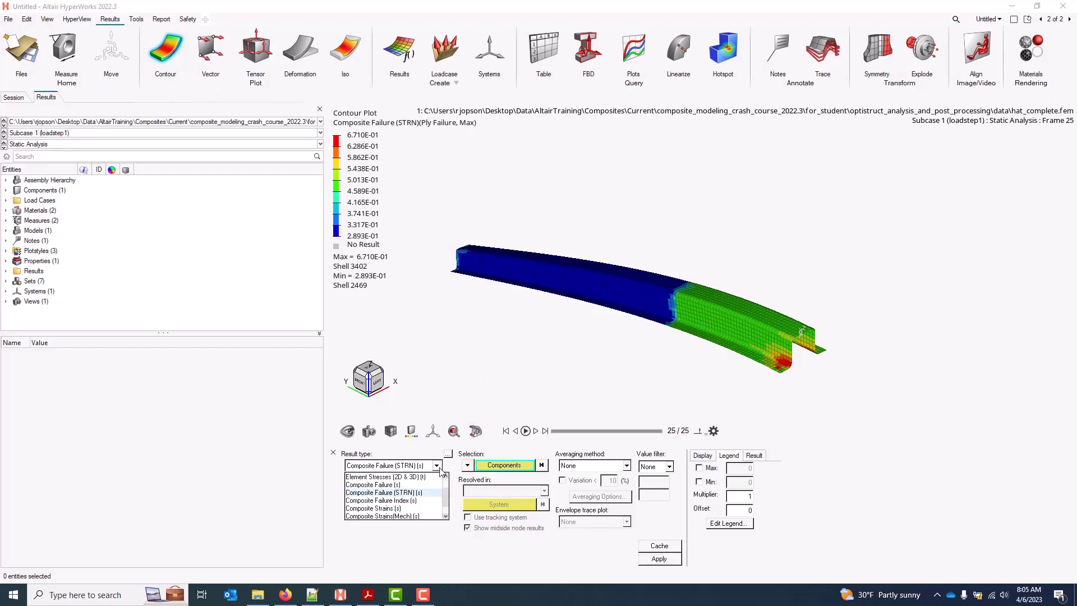
scroll(417, 501, up, 1)
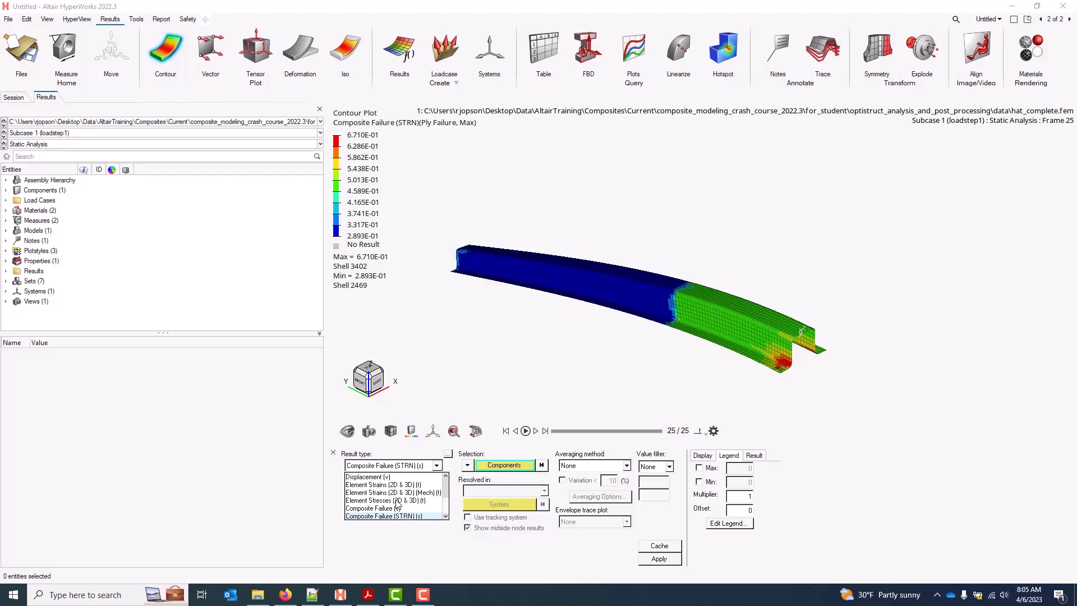
click(377, 492)
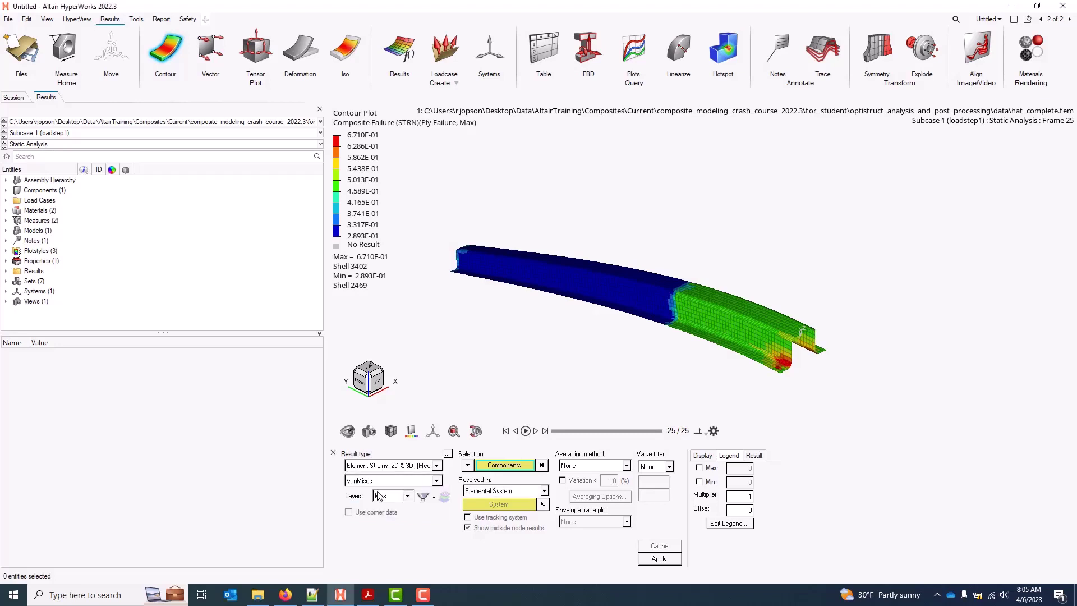
click(437, 481)
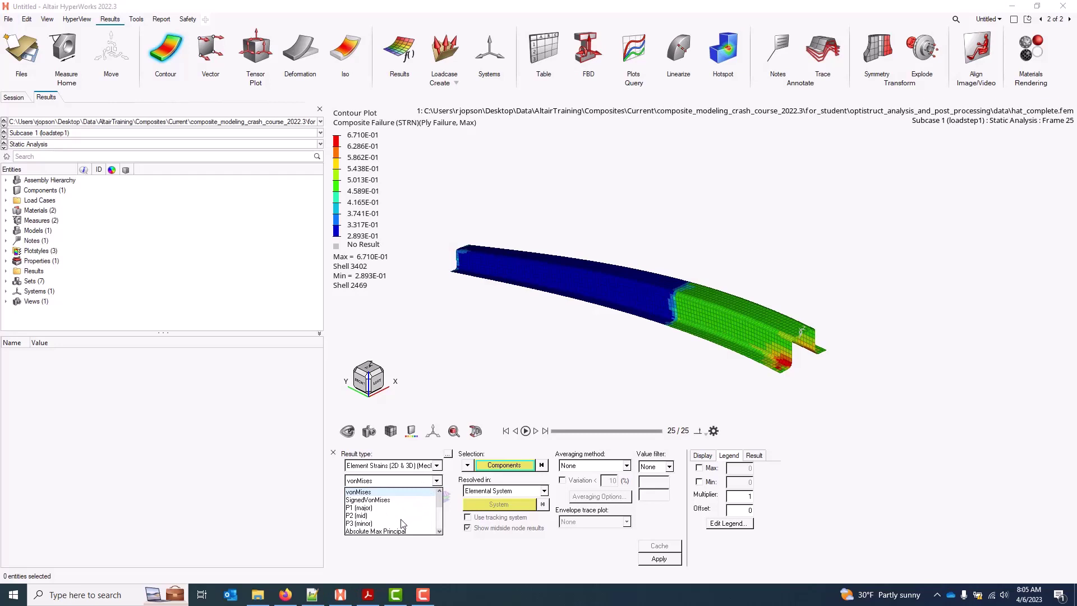
scroll(365, 516, down, 1)
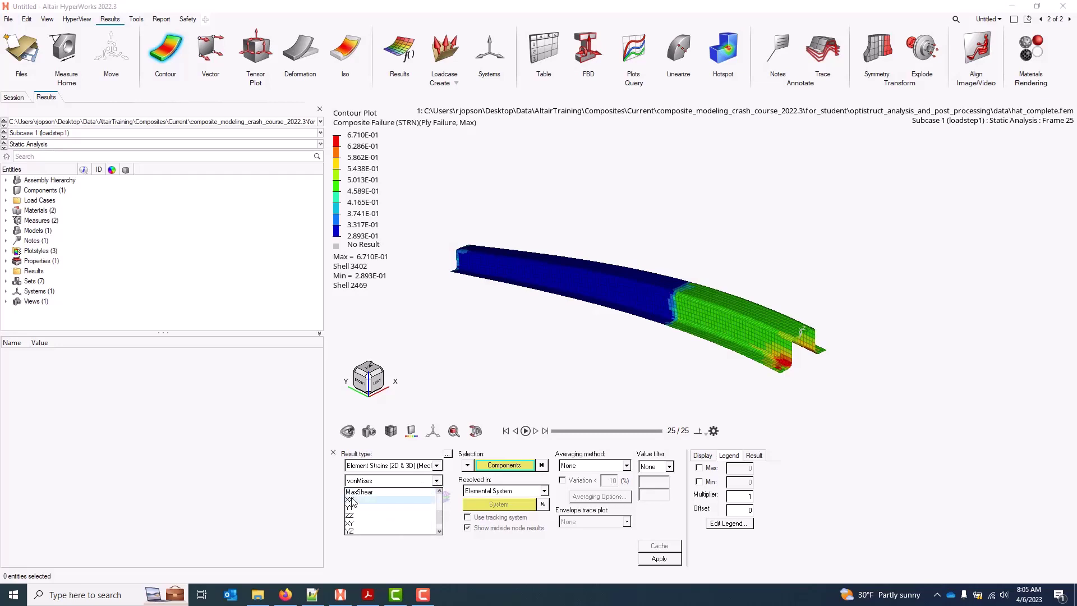
click(350, 502)
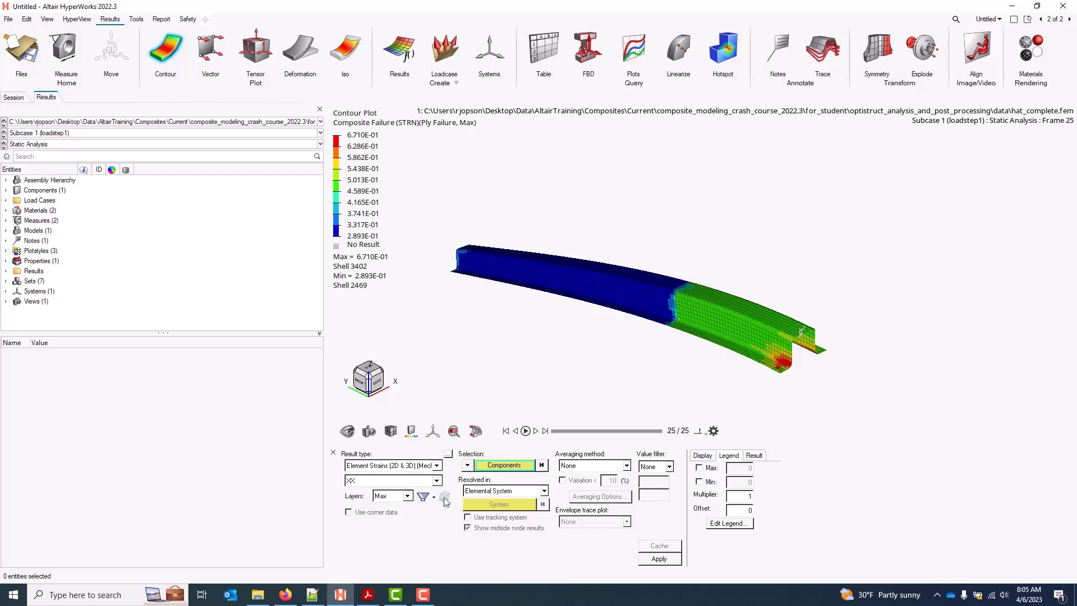
Keep layers at Max, resolve in the Material System, and apply the XX strain contour
click(408, 496)
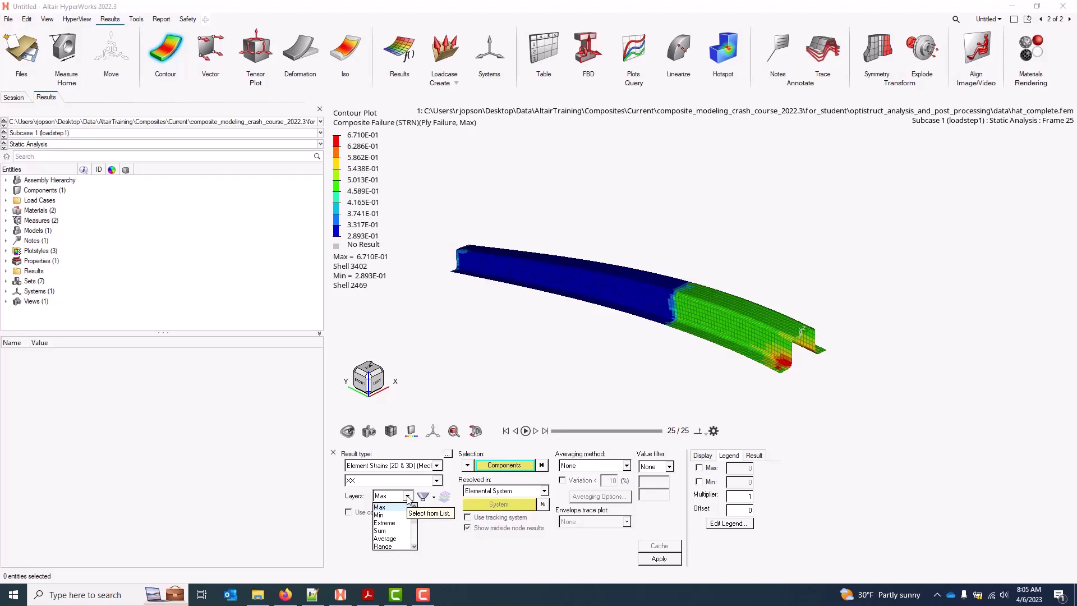
scroll(392, 532, down, 2)
click(409, 498)
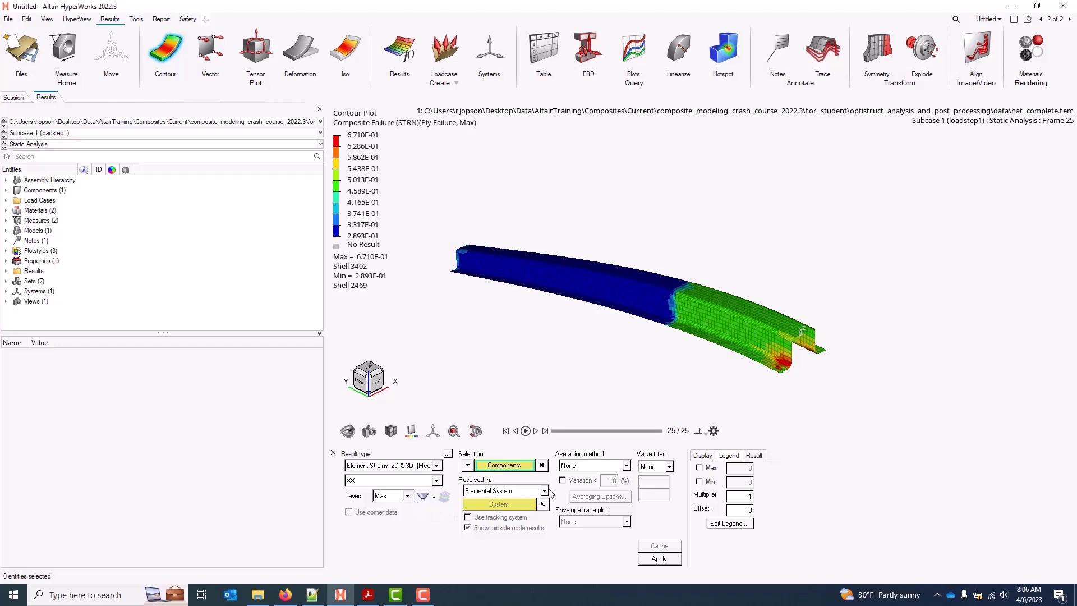
click(544, 492)
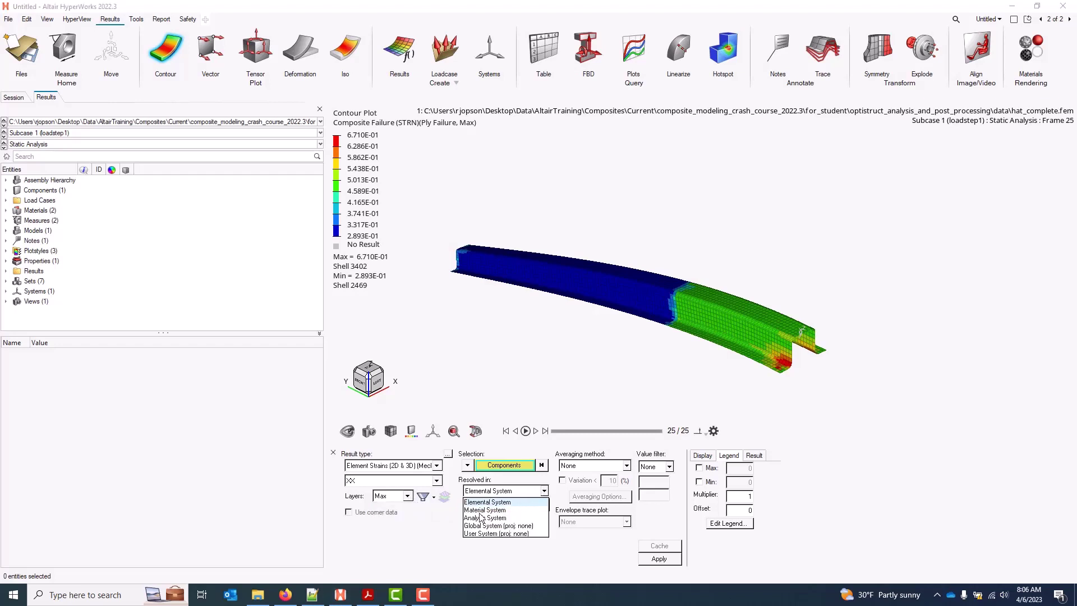
click(503, 510)
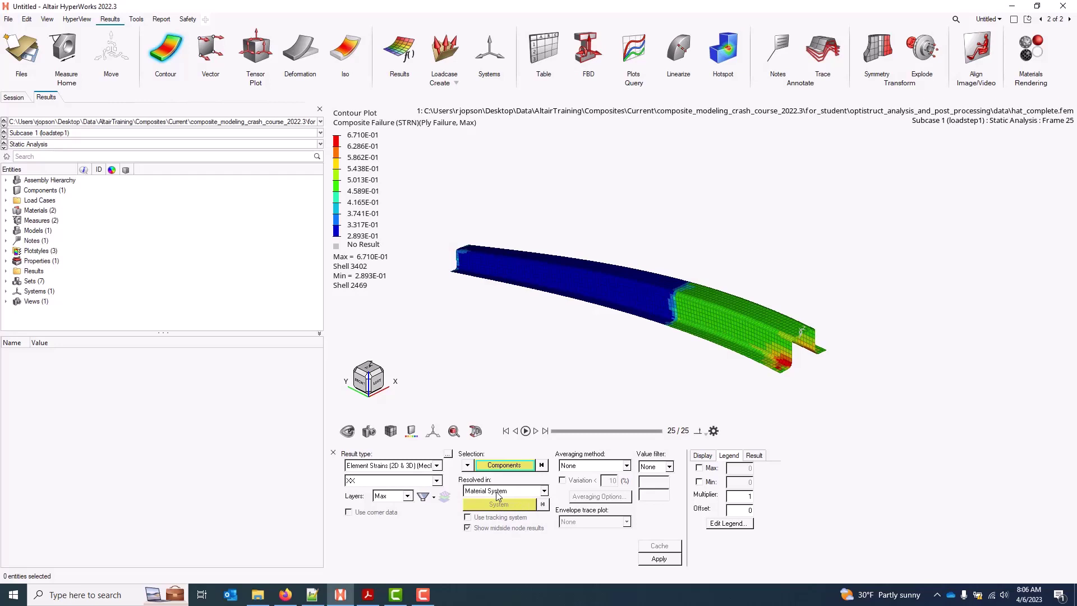
click(651, 559)
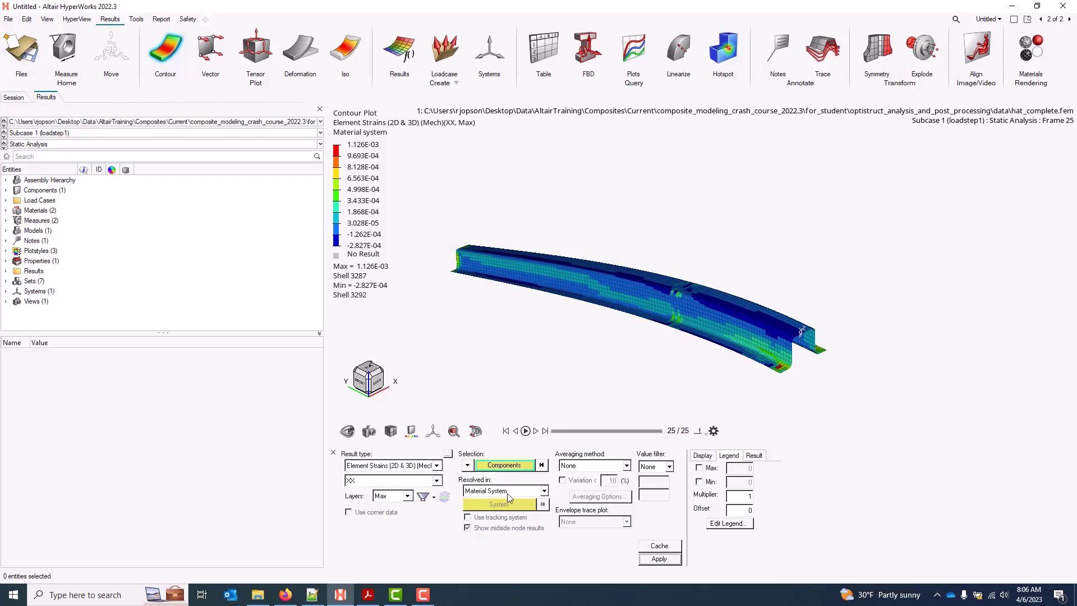
Switch the result type to Element Stresses (2D & 3D) and apply the XX stress contour
click(437, 466)
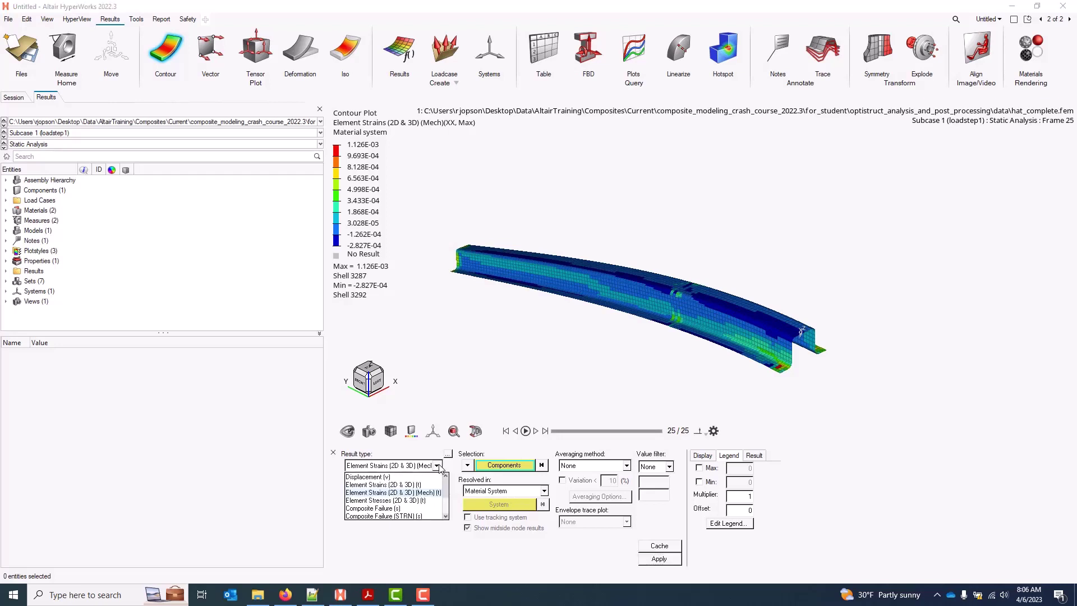
click(413, 501)
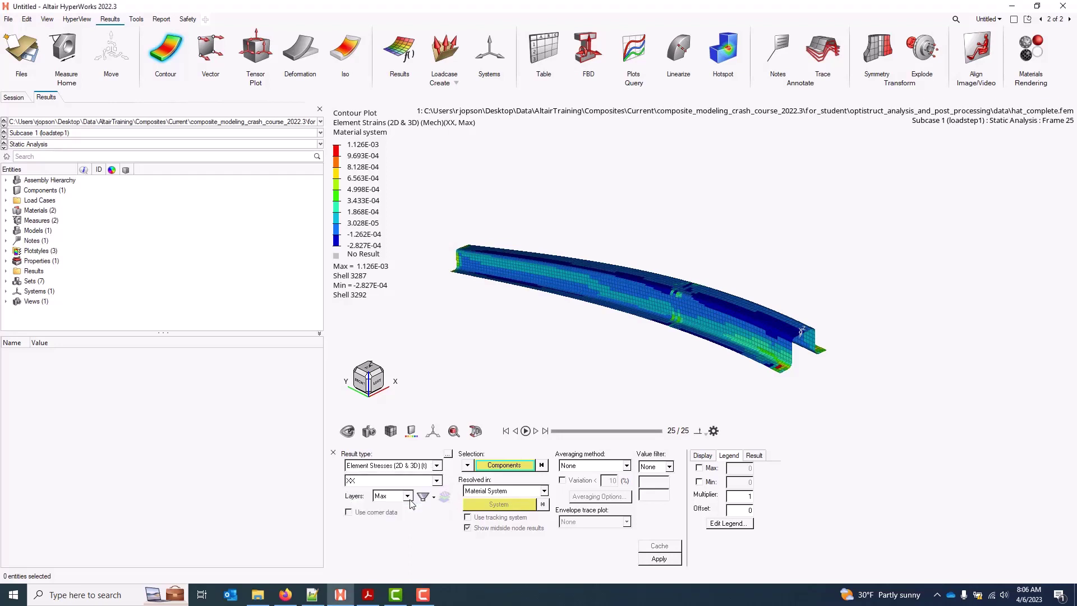
click(659, 559)
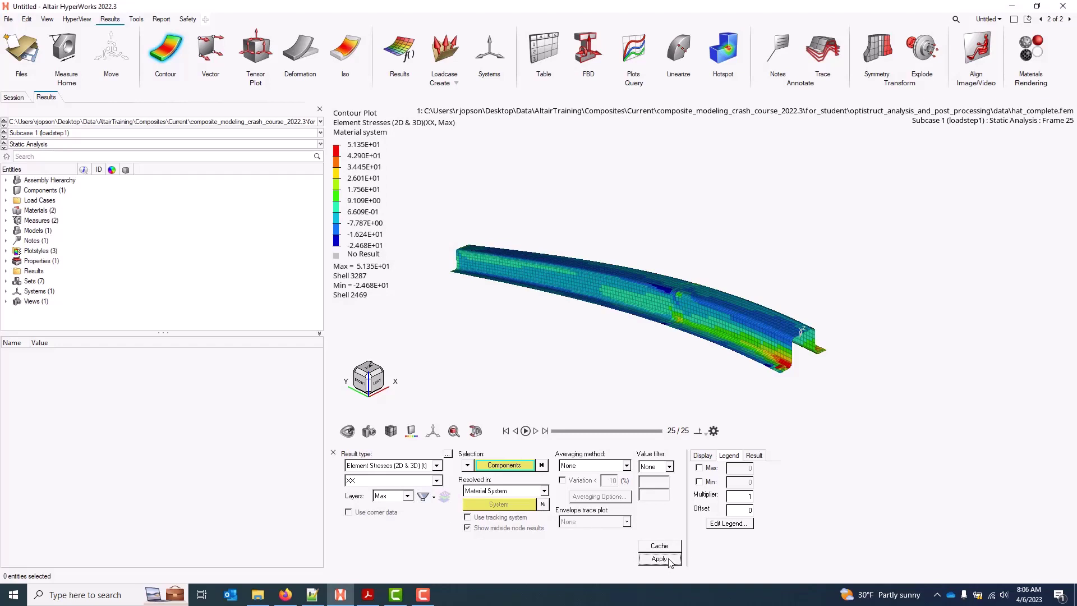